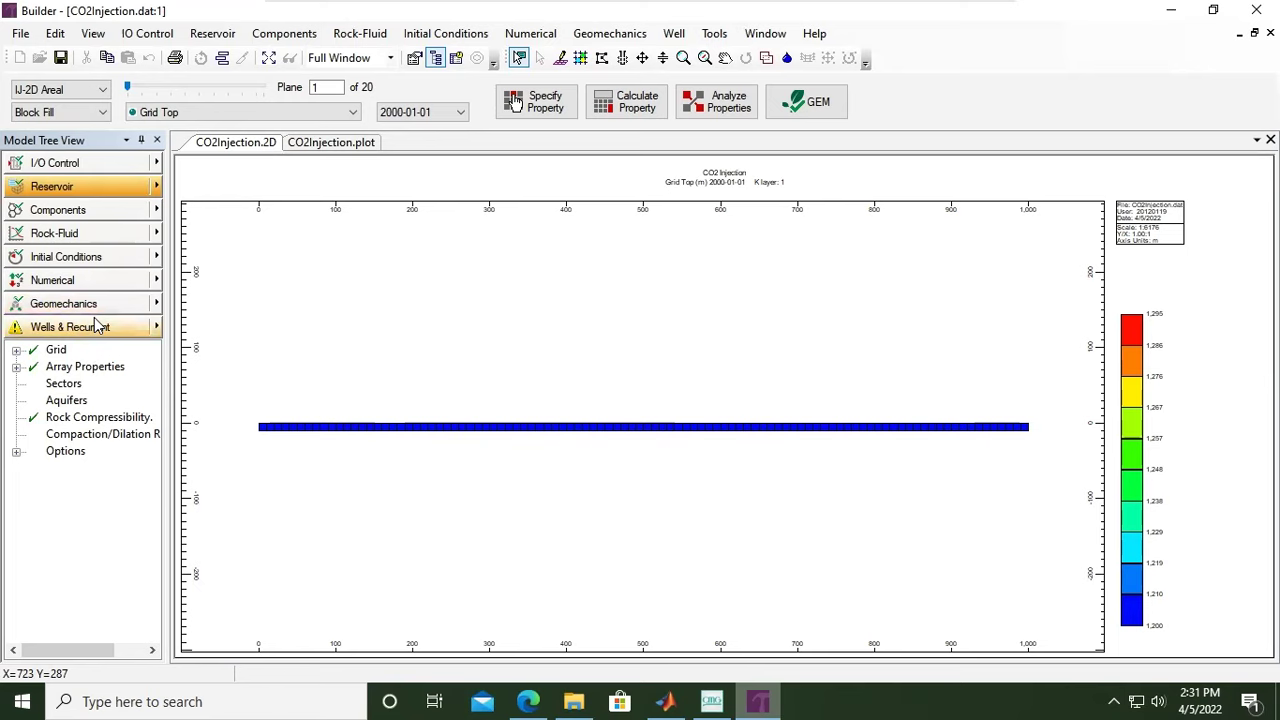
# - Open the Simulation Dates list from Wells & Recurrent > Dates, showing only 2000-01-01
pyautogui.click(73, 326)
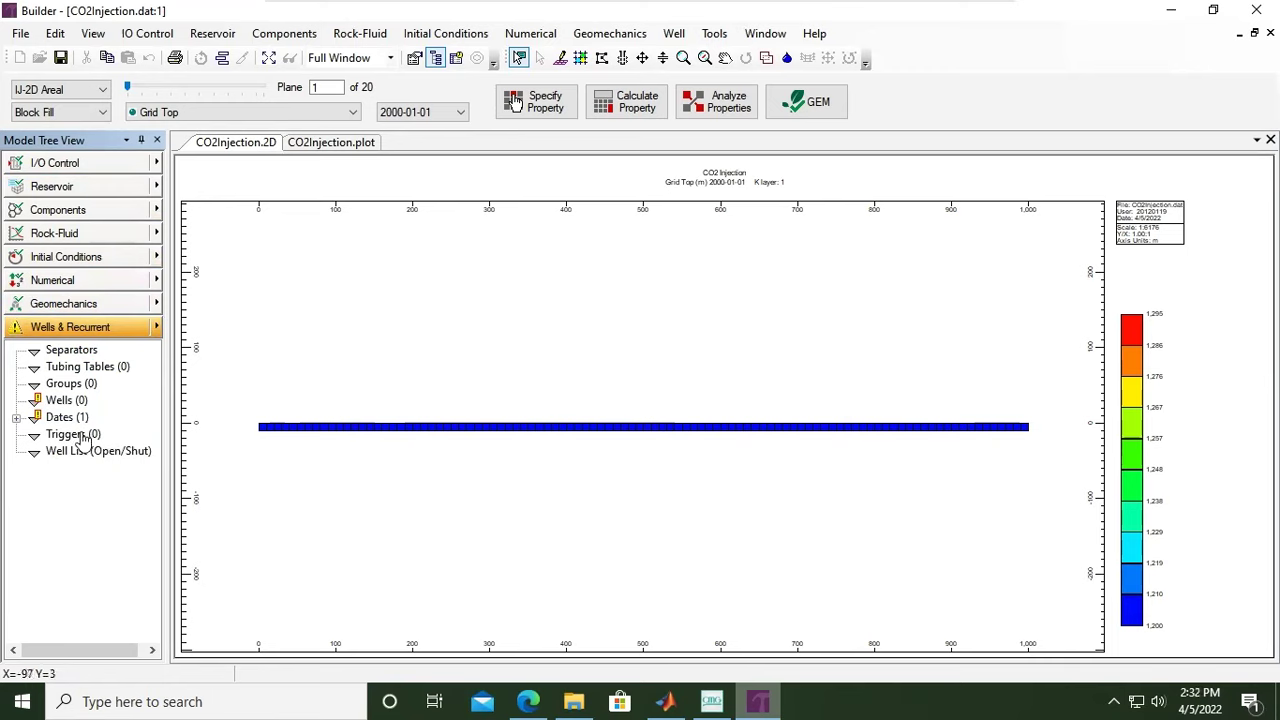
pyautogui.click(70, 422)
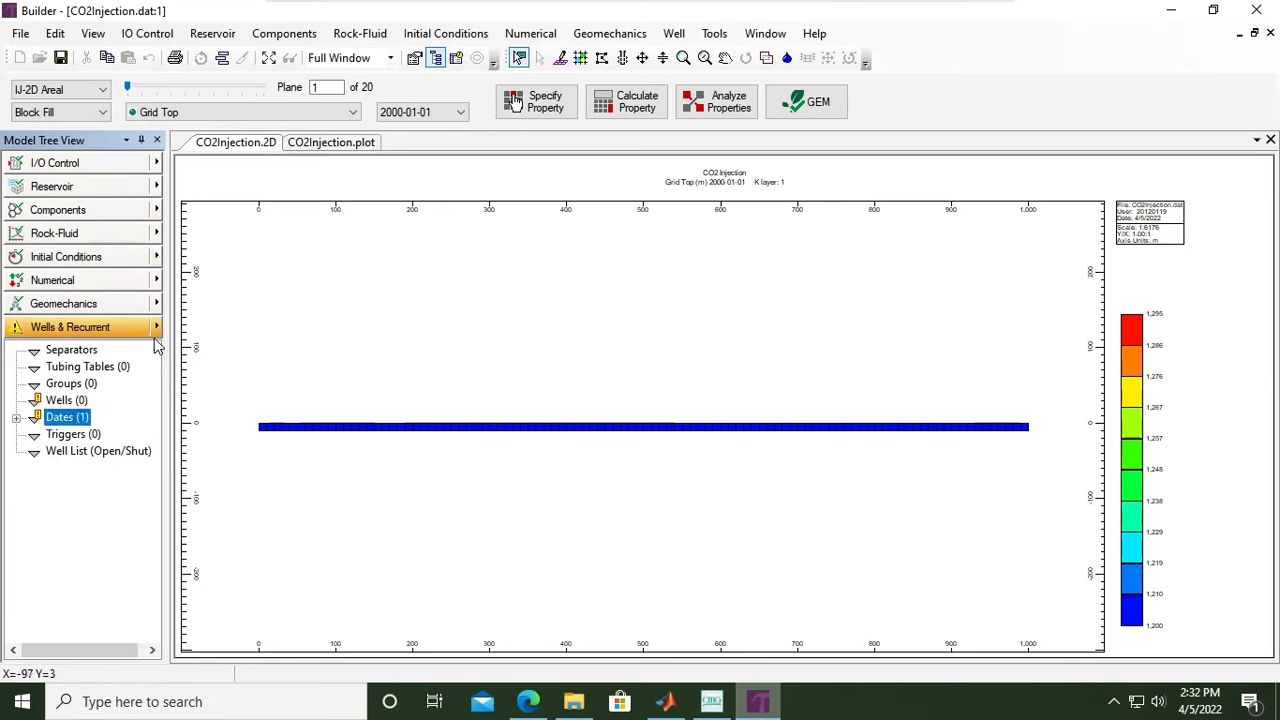
pyautogui.click(16, 418)
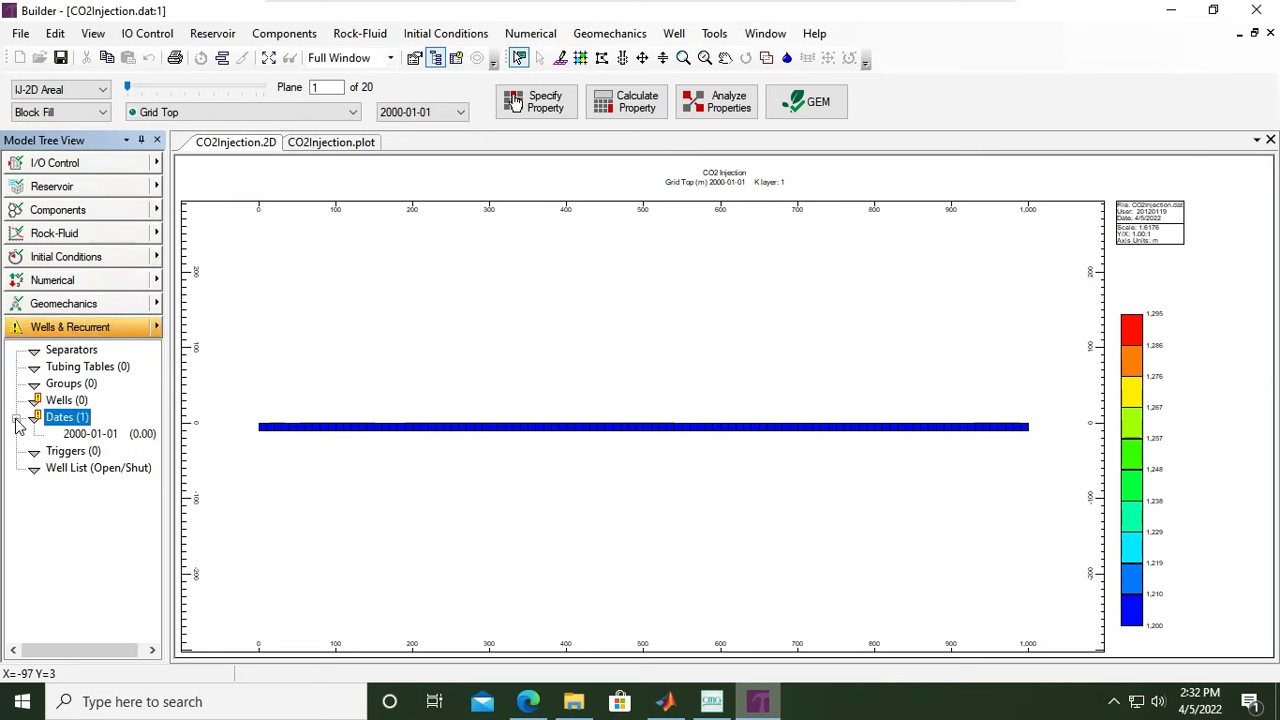
pyautogui.click(101, 436)
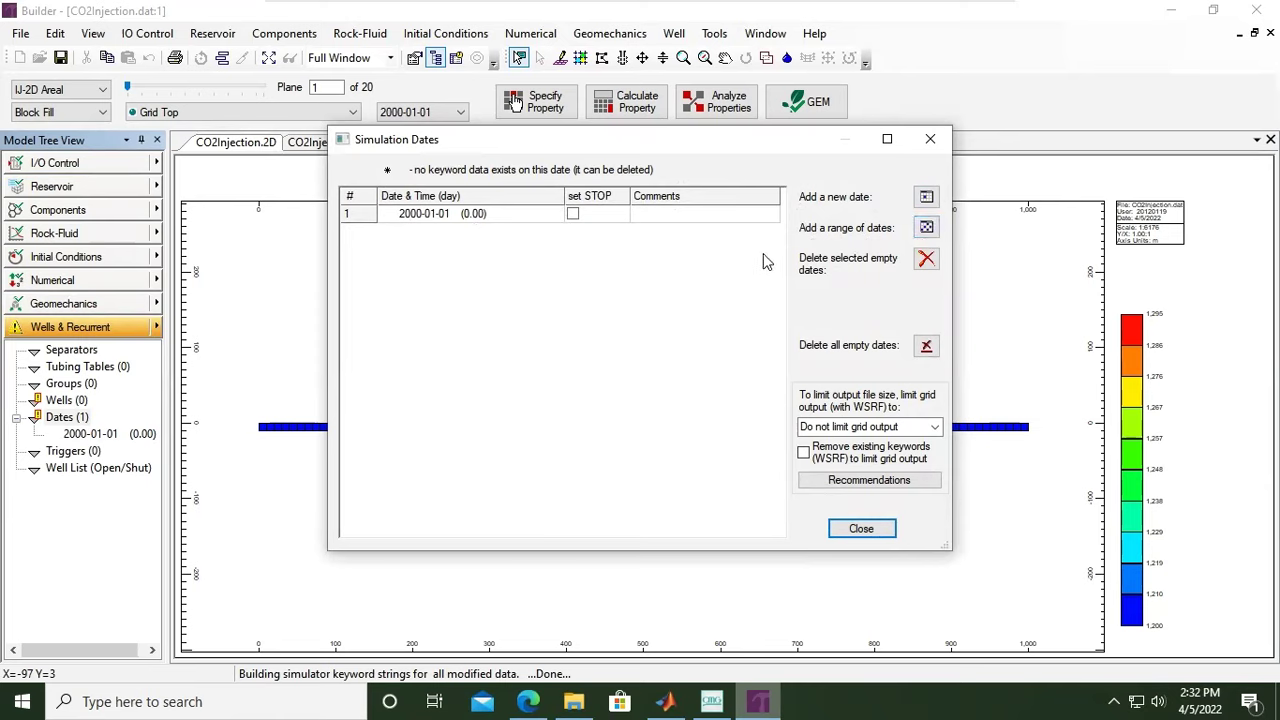
# - Add a 1-month-step date range ending 2200-01-01, producing 2400 new dates
pyautogui.click(926, 228)
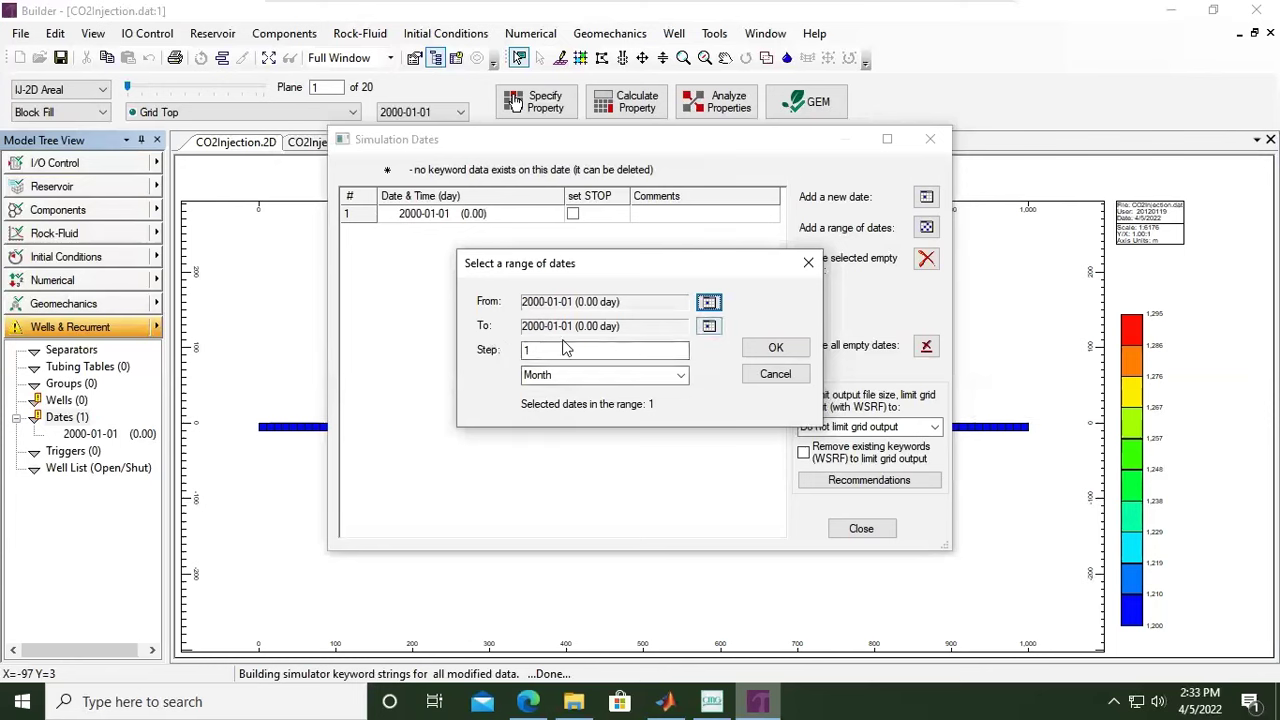
pyautogui.click(709, 327)
pyautogui.click(667, 258)
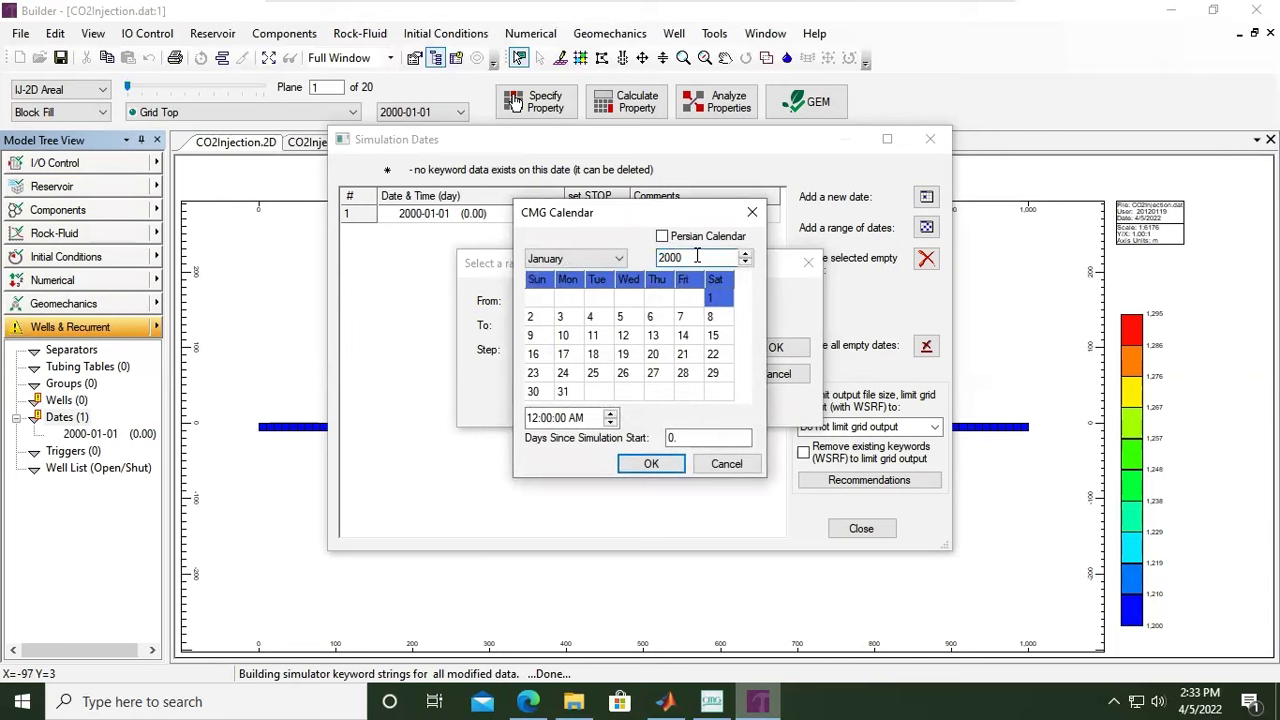
pyautogui.write('2')
pyautogui.click(650, 464)
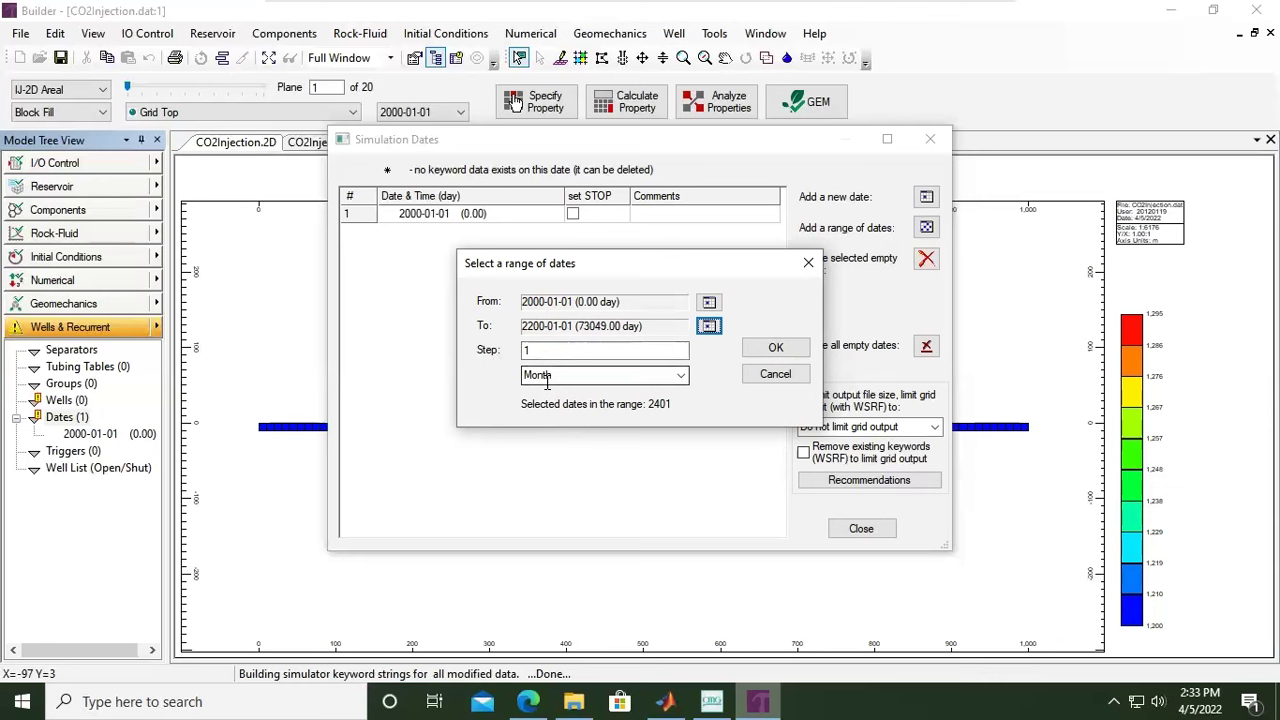
pyautogui.click(777, 348)
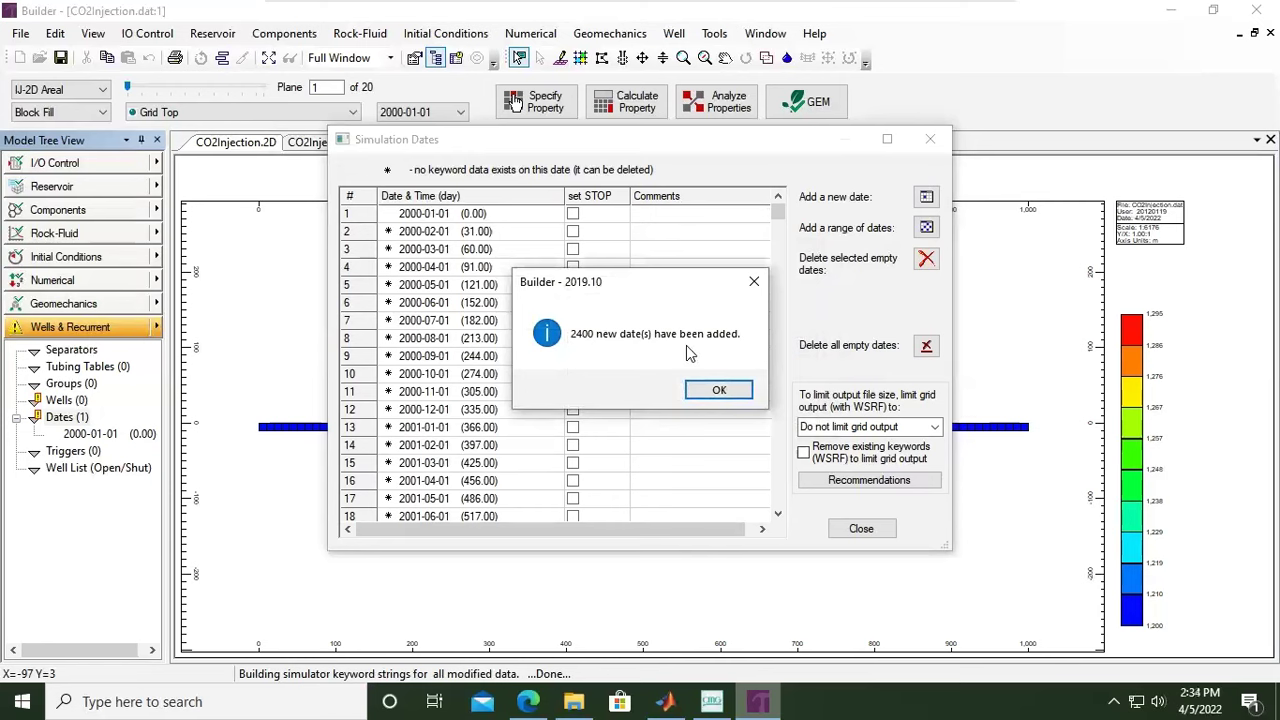
# - Dismiss the dates-added message, review the date table and close the Simulation Dates dialog
pyautogui.click(719, 391)
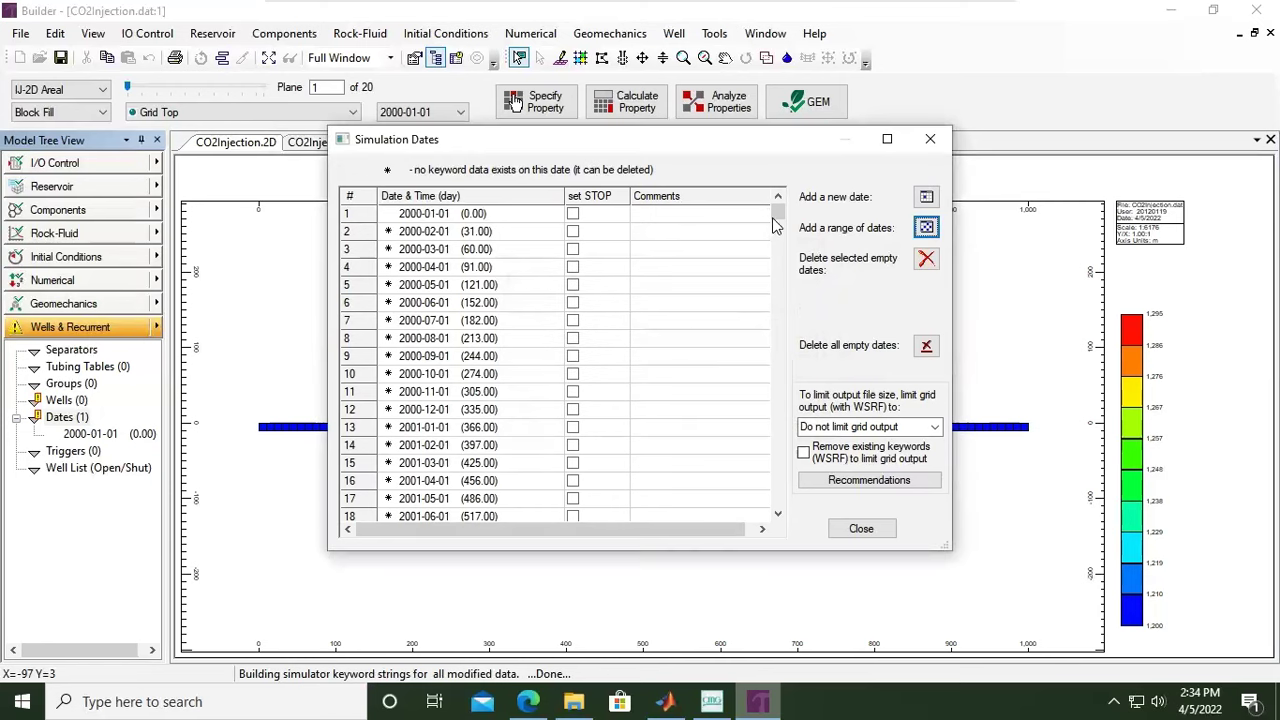
pyautogui.moveTo(778, 220)
pyautogui.mouseDown()
pyautogui.moveTo(777, 271)
pyautogui.moveTo(796, 212)
pyautogui.mouseUp()
pyautogui.moveTo(778, 228); pyautogui.dragTo(774, 534)
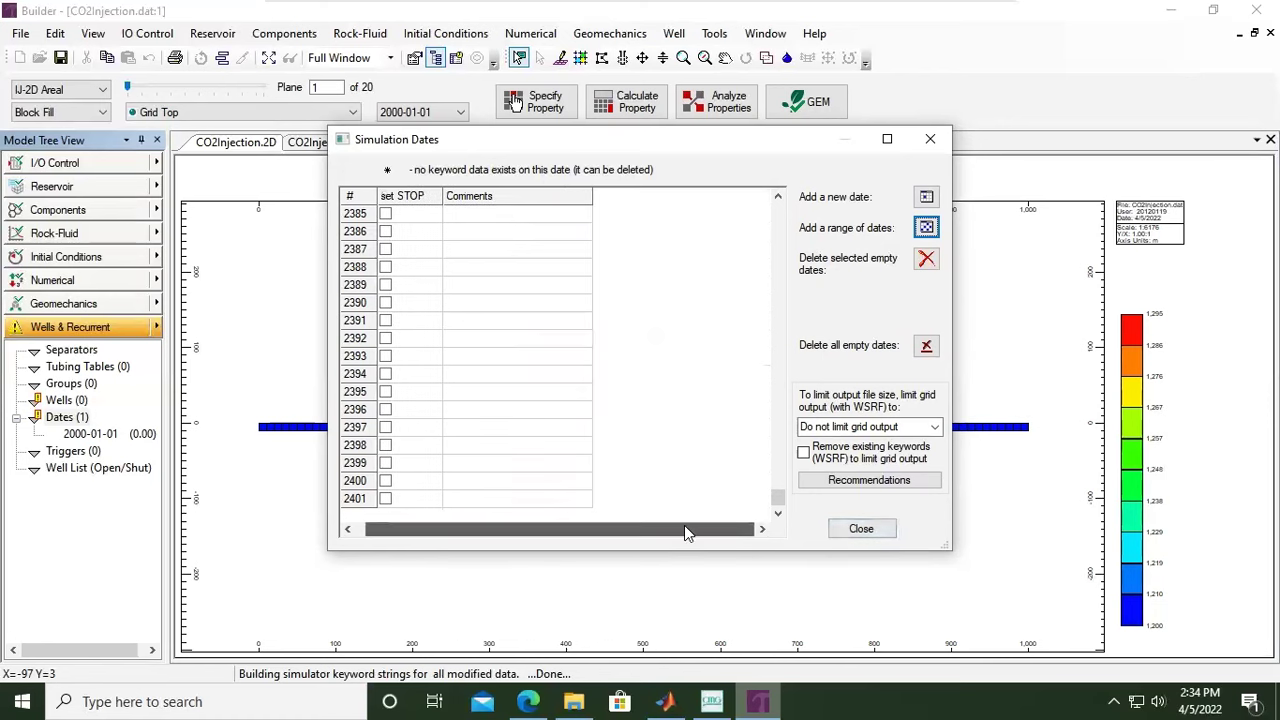
pyautogui.click(861, 529)
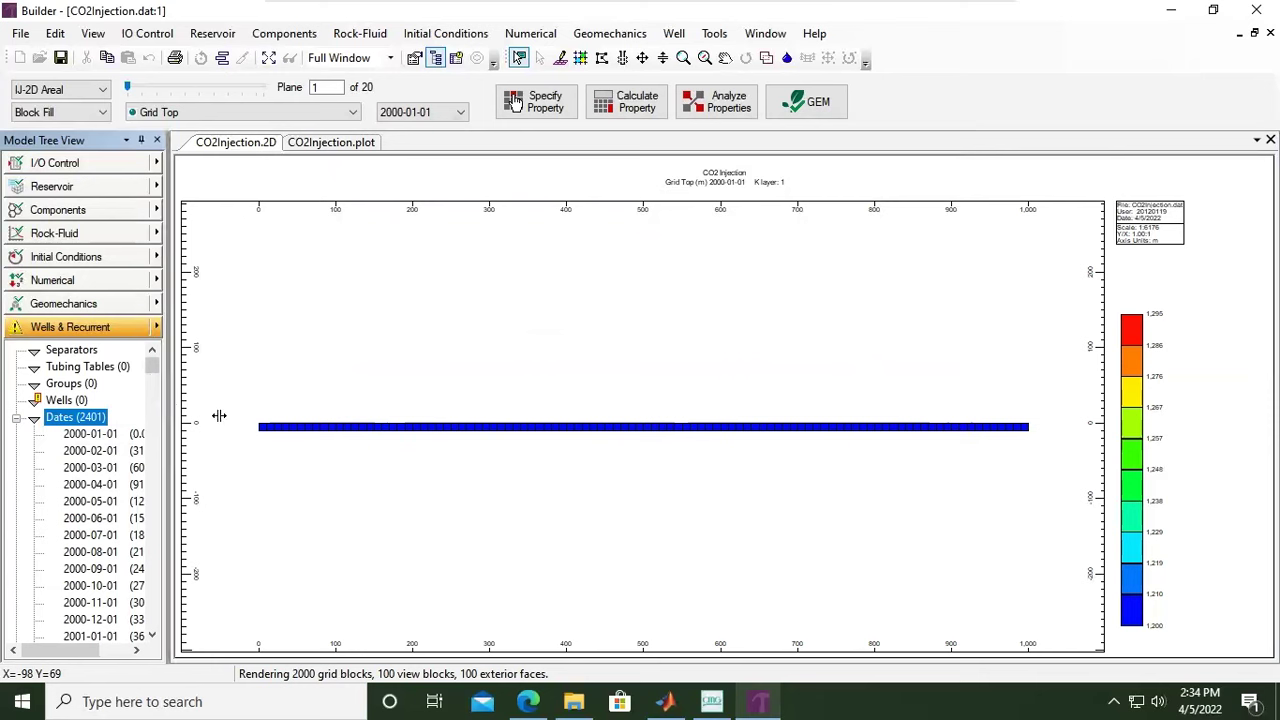
# - Widen the Model Tree, browse the dates and collapse Dates (2401)
pyautogui.moveTo(219, 415); pyautogui.dragTo(299, 415)
pyautogui.scroll(-20, 160, 470)
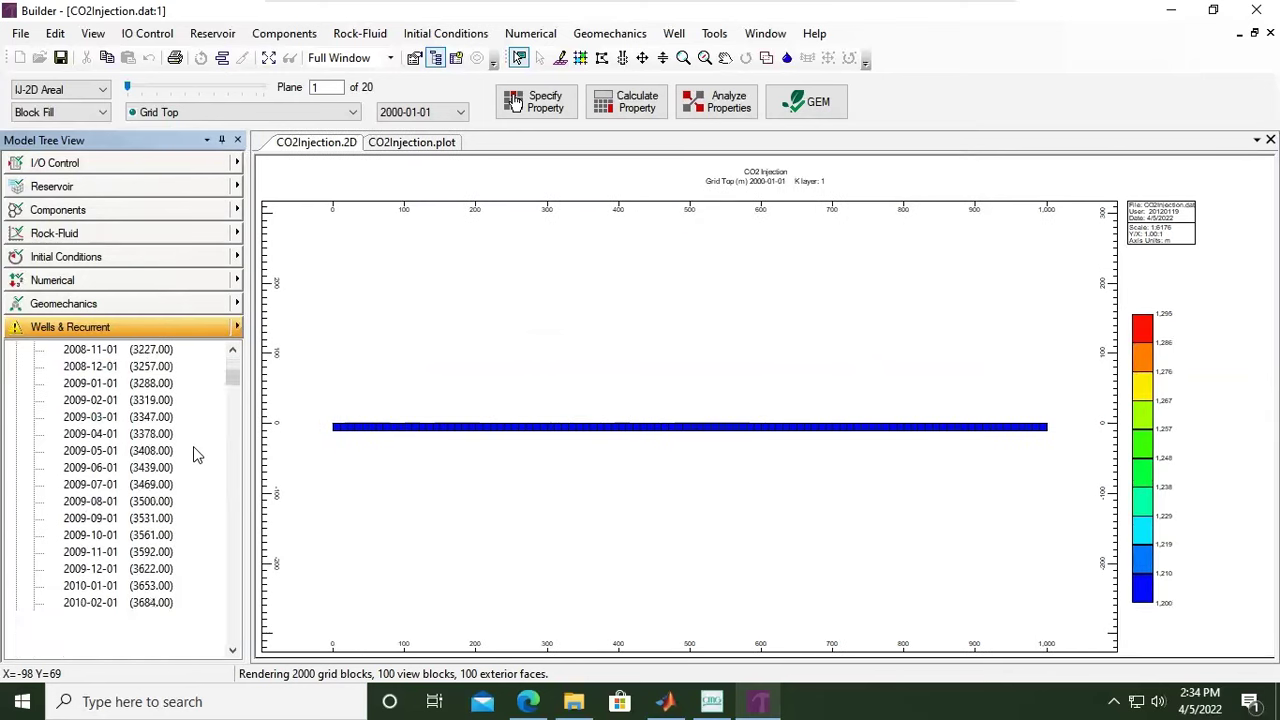
pyautogui.scroll(-8, 200, 450)
pyautogui.moveTo(229, 420); pyautogui.dragTo(211, 645)
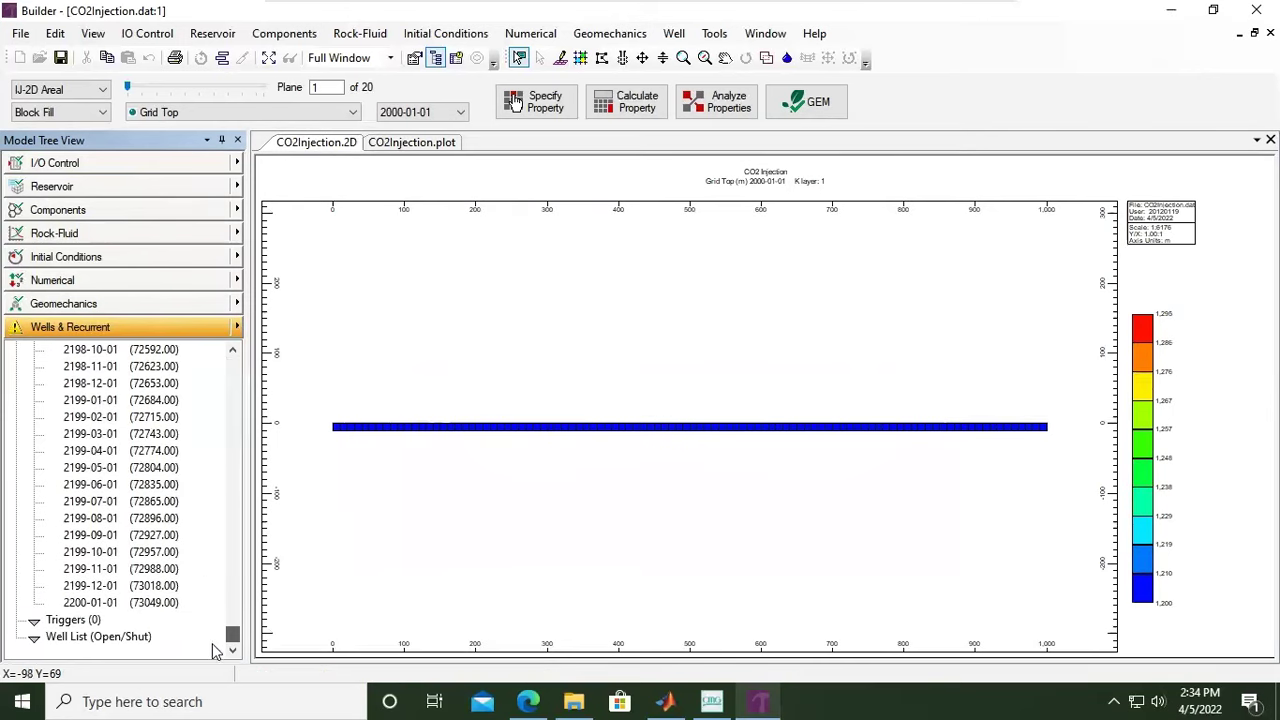
pyautogui.moveTo(213, 650); pyautogui.dragTo(230, 362)
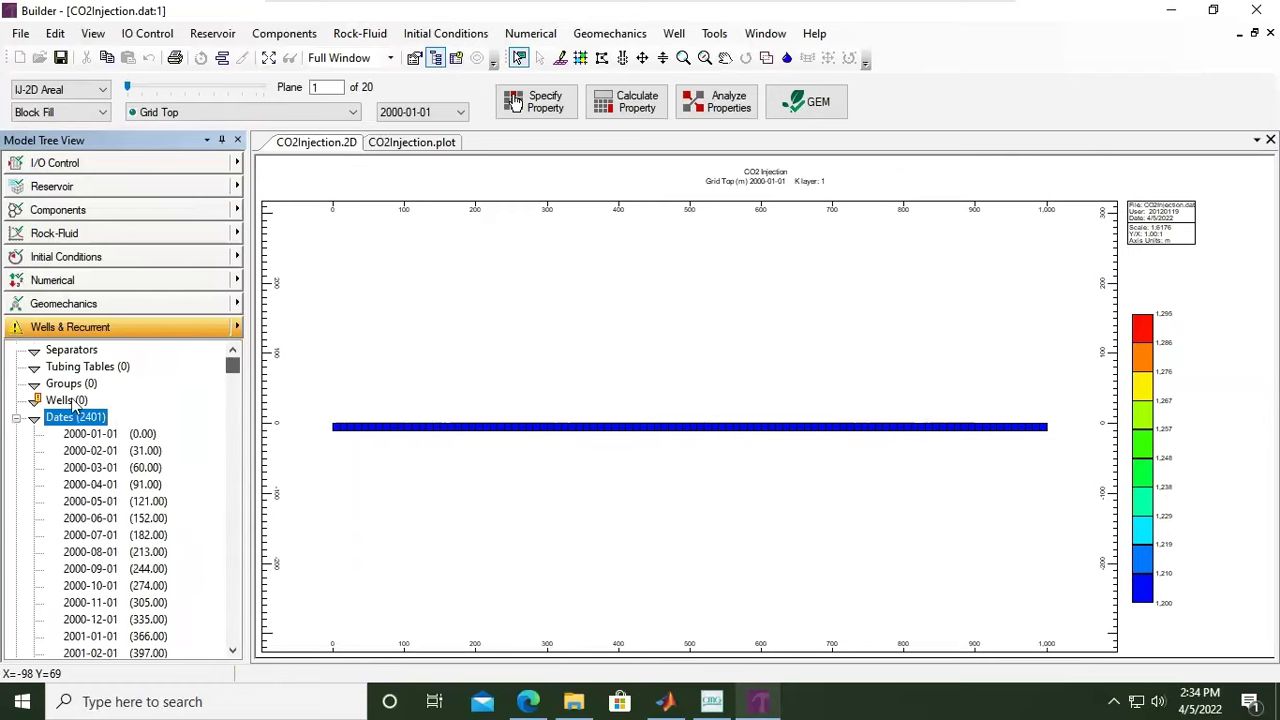
pyautogui.click(18, 420)
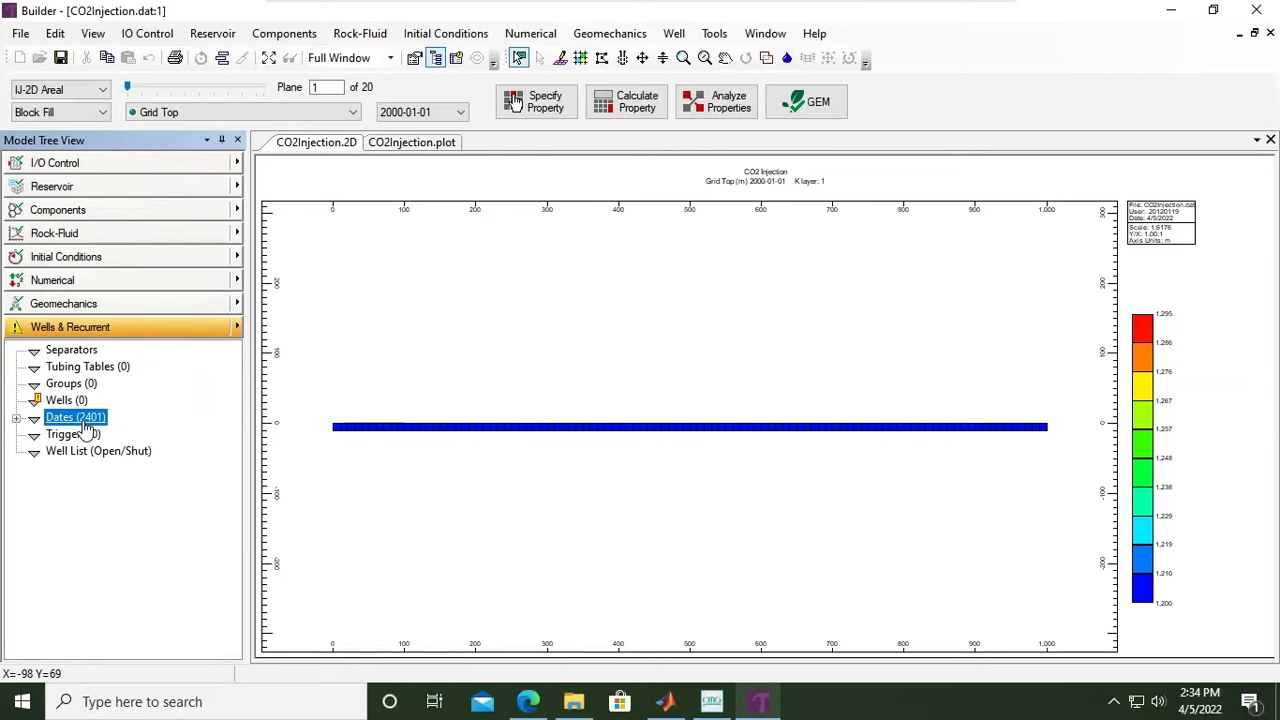
# - Start a new well from the Wells & Recurrent actions, then cancel it for now
pyautogui.click(240, 335)
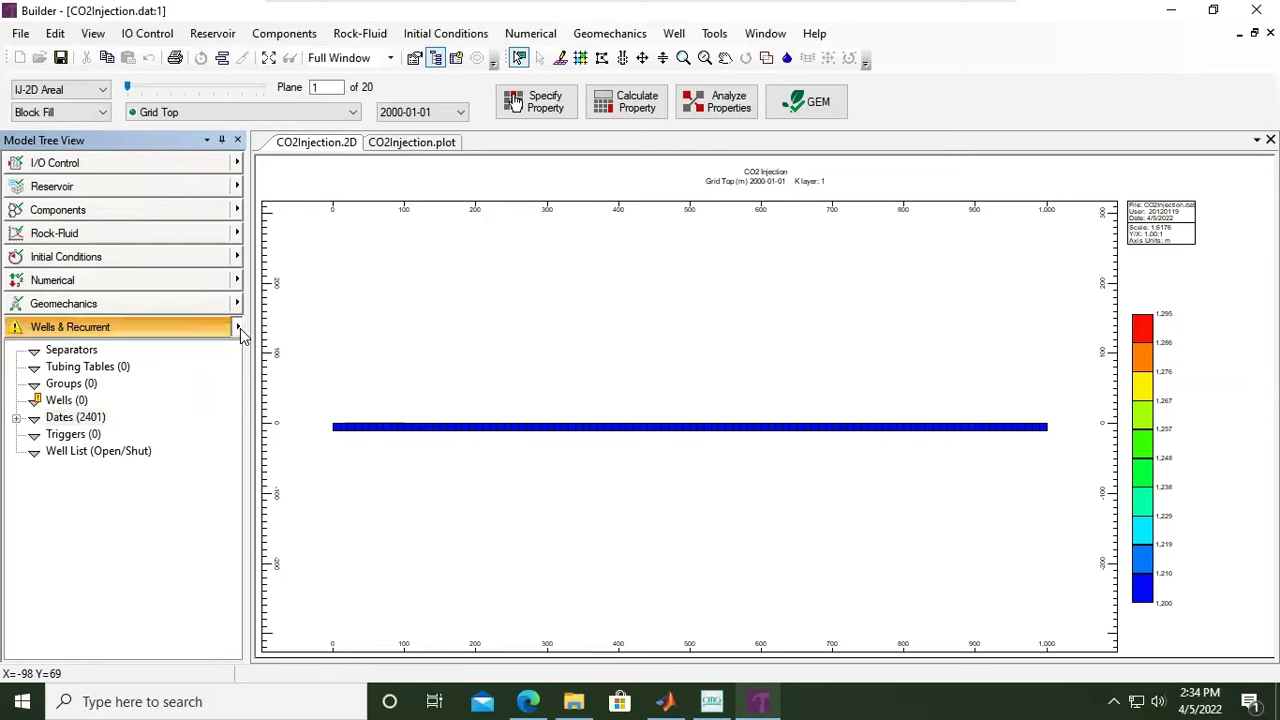
pyautogui.click(240, 335)
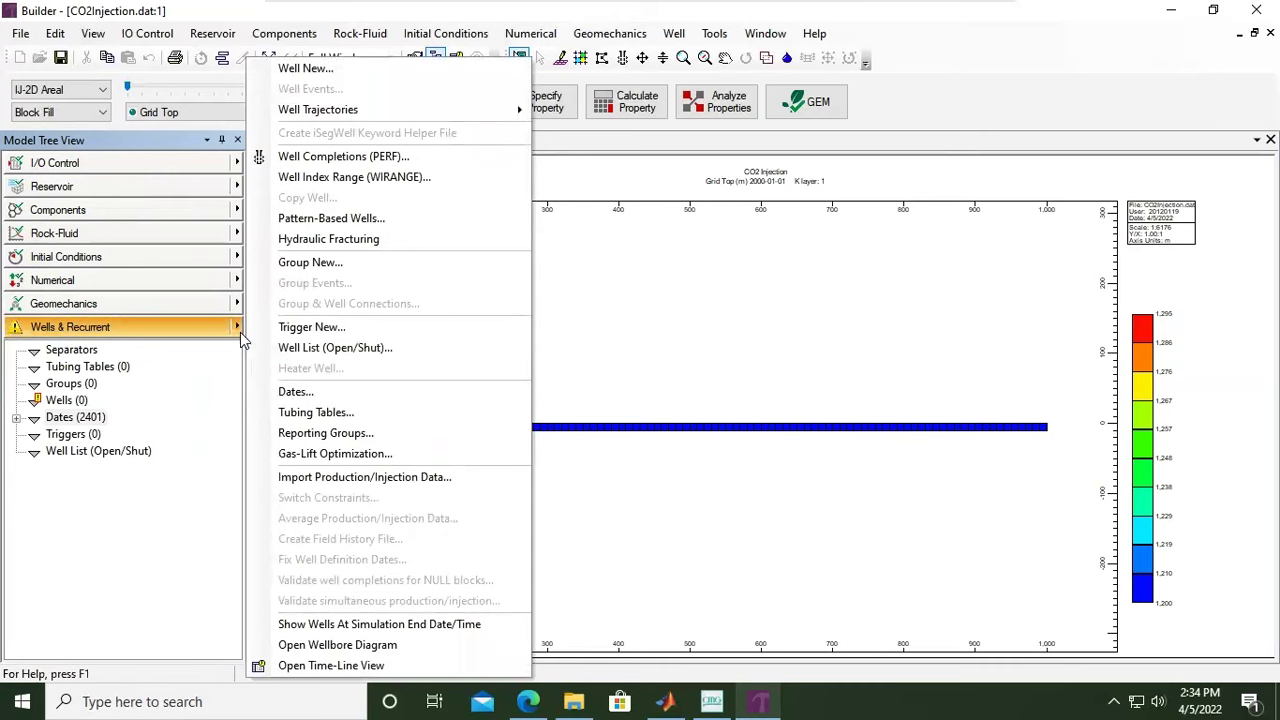
pyautogui.click(239, 338)
pyautogui.click(237, 333)
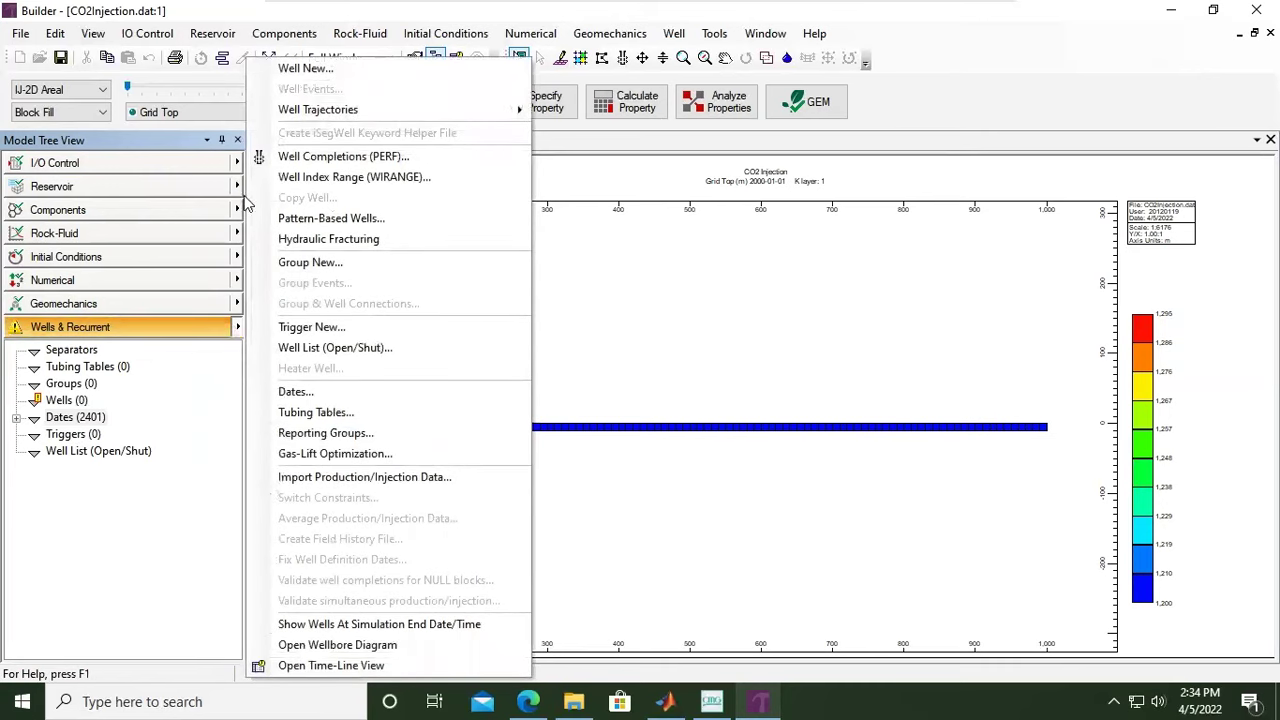
pyautogui.click(308, 74)
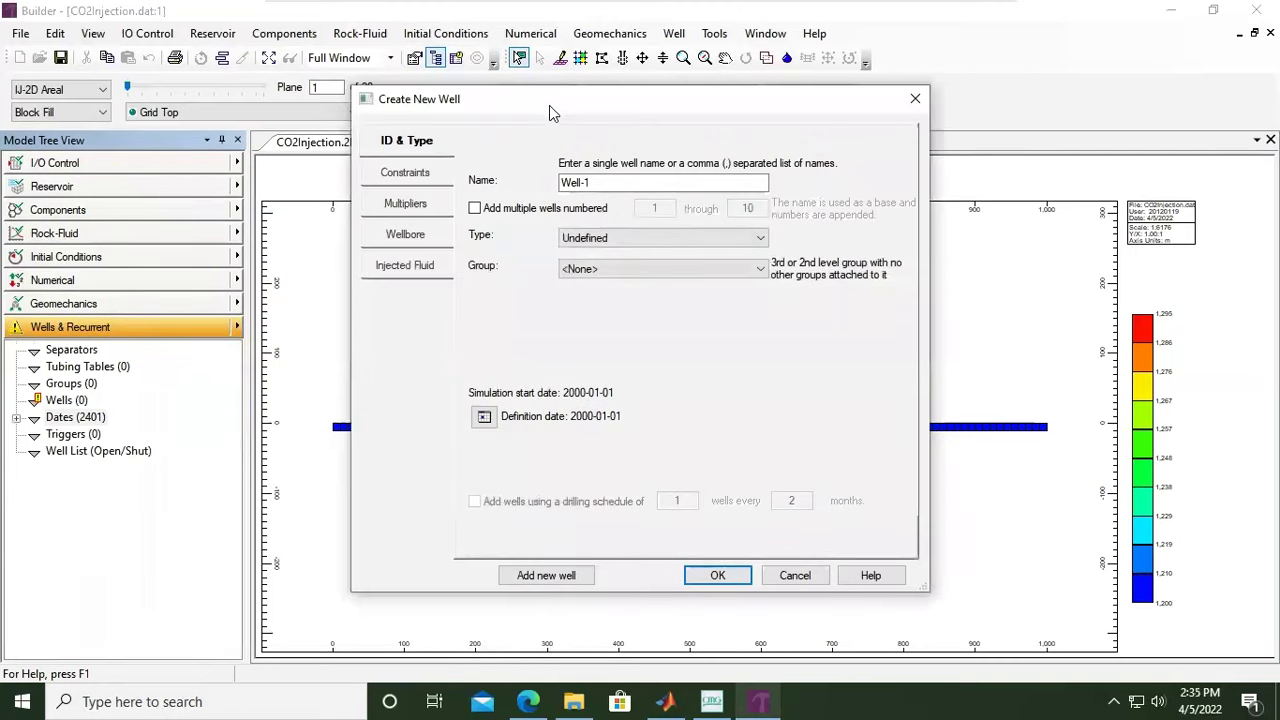
pyautogui.moveTo(553, 113); pyautogui.dragTo(841, 161)
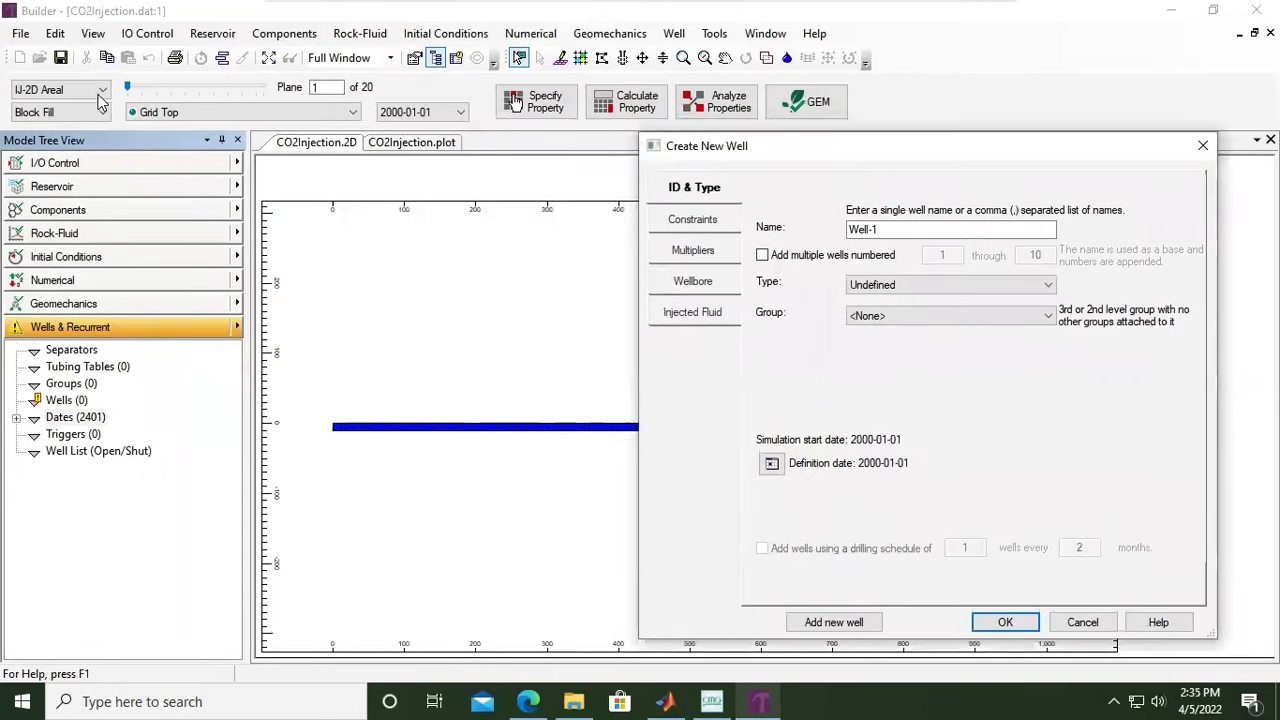
pyautogui.click(1203, 145)
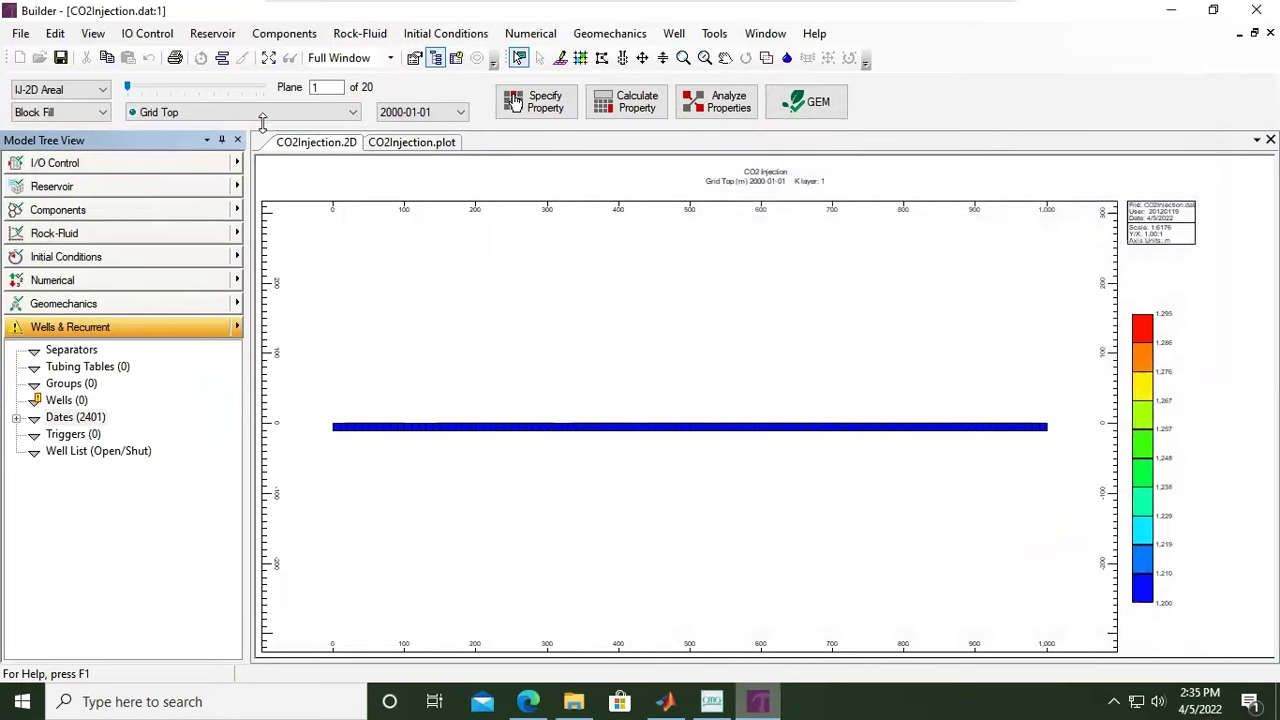
# - Switch the grid display to the IK-2D X-Sec cross-section view
pyautogui.click(102, 90)
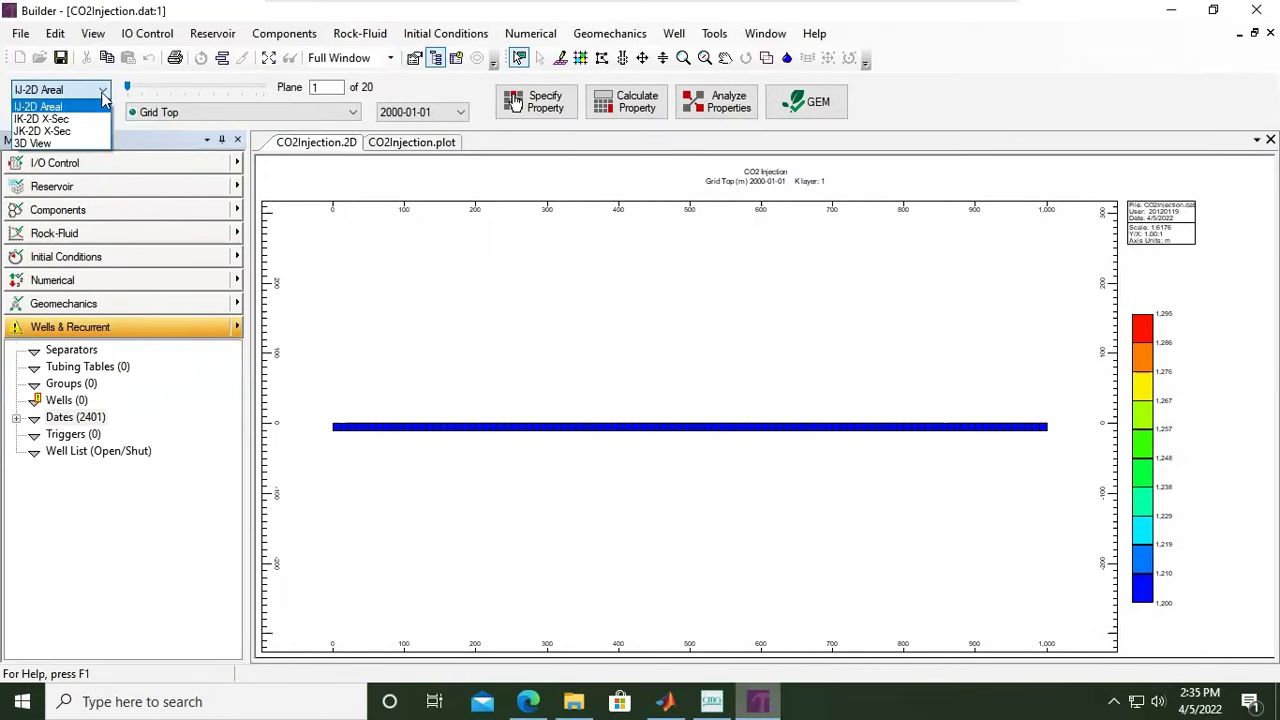
pyautogui.click(84, 119)
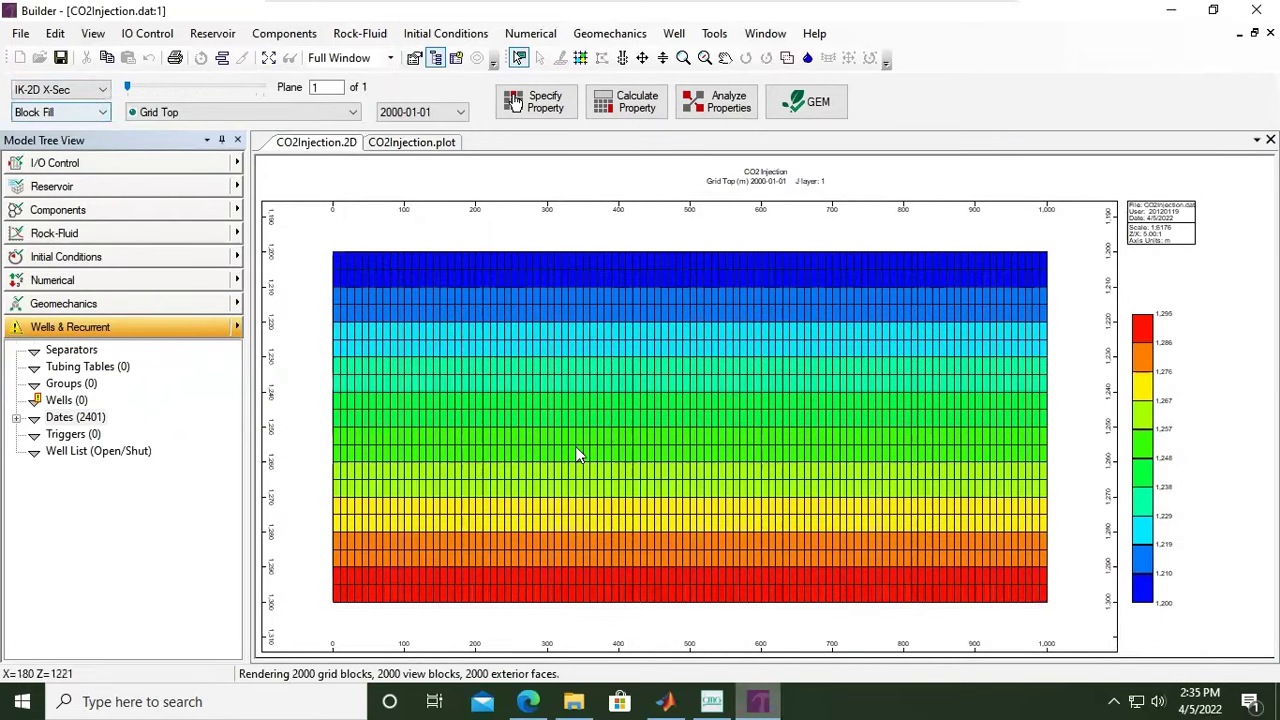
pyautogui.click(234, 327)
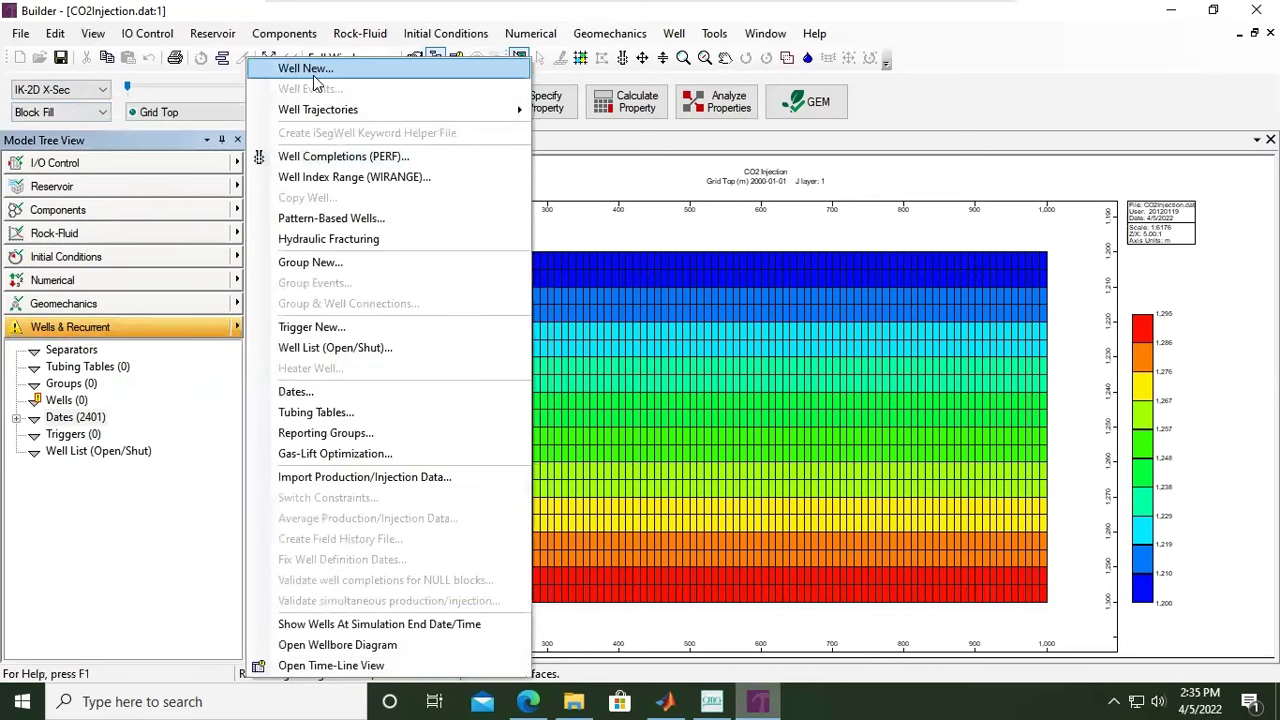
# - Create a new well named CO2_INJECTOR and set its type to INJECTOR
pyautogui.click(313, 75)
pyautogui.moveTo(784, 138); pyautogui.dragTo(583, 148)
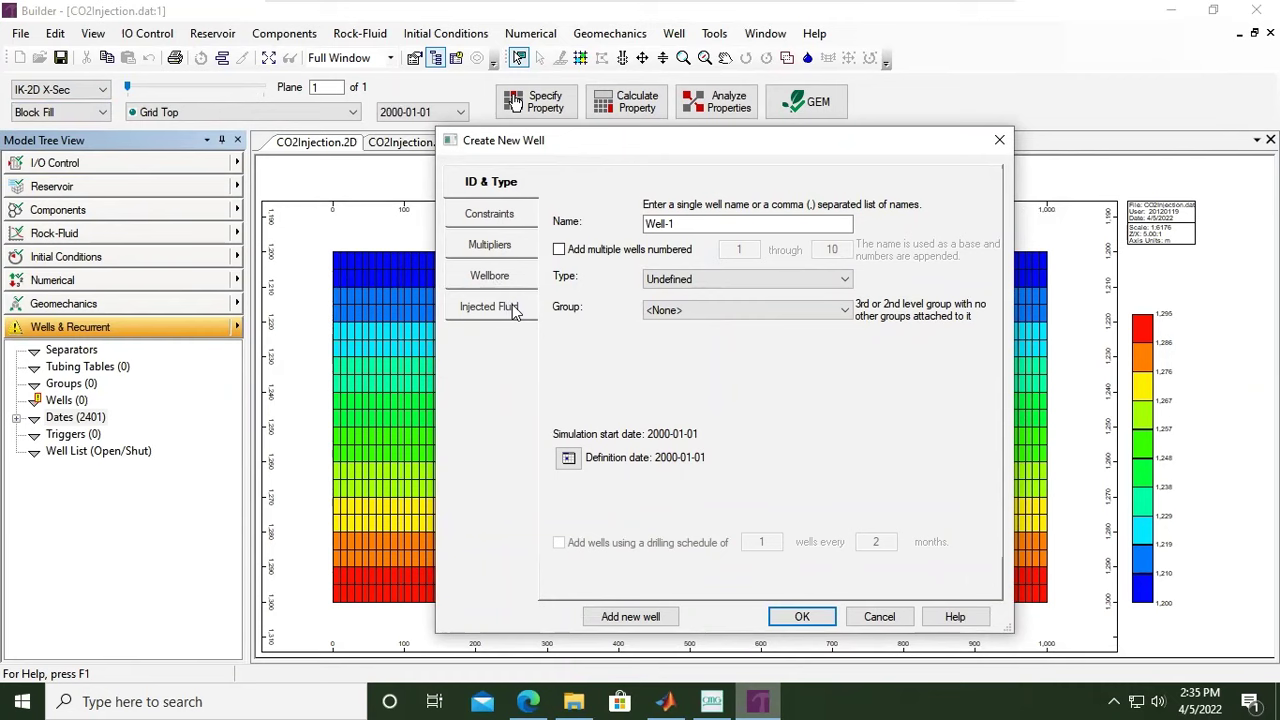
pyautogui.moveTo(678, 224); pyautogui.dragTo(617, 228)
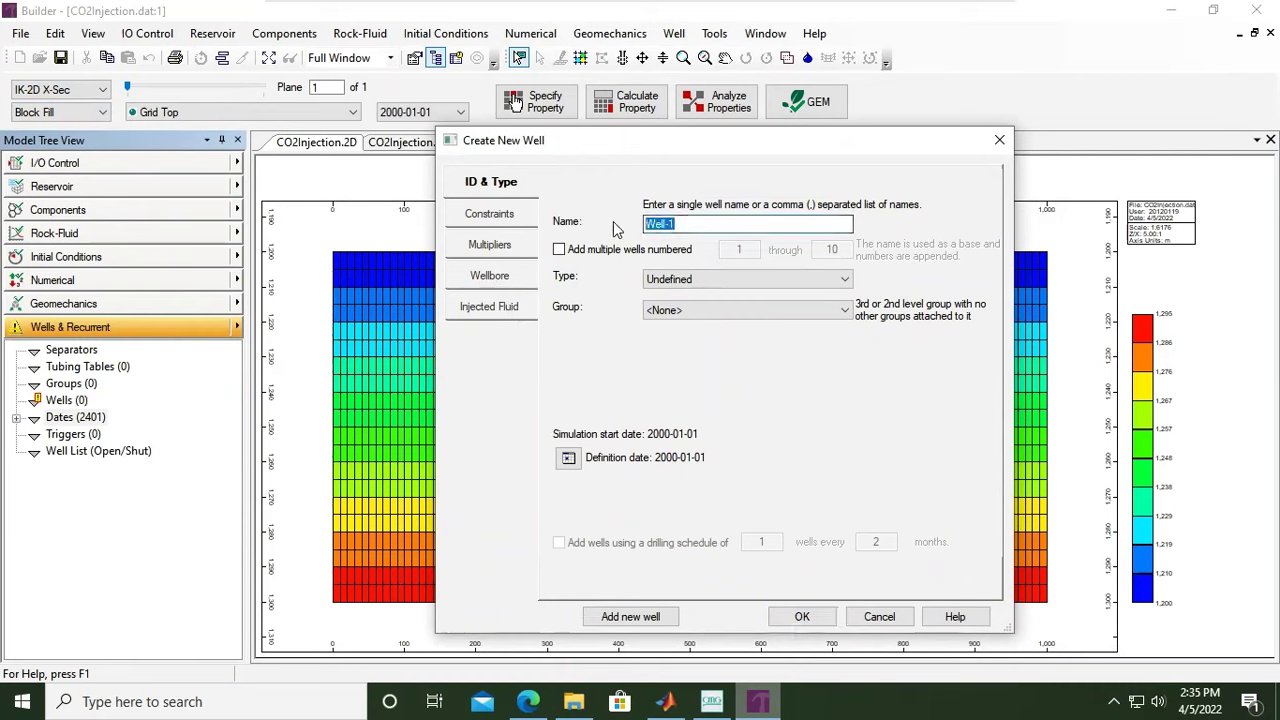
pyautogui.write('CO2_INJECTOR')
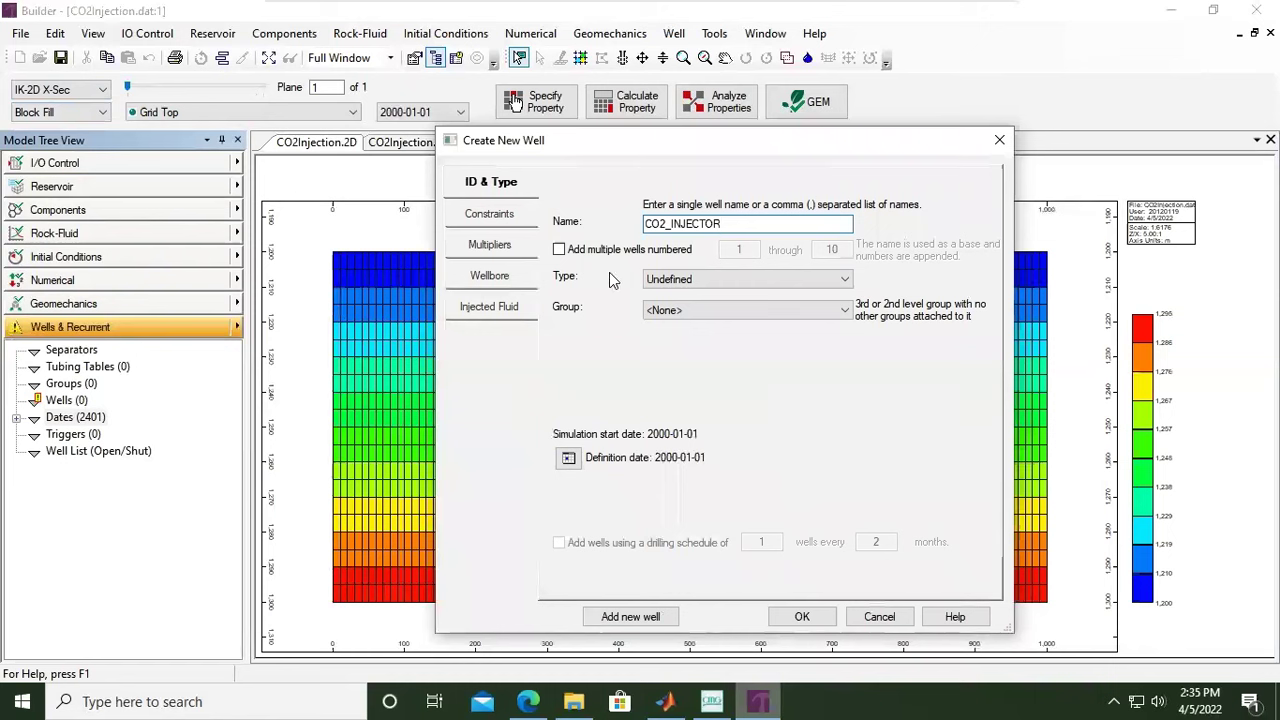
pyautogui.click(835, 279)
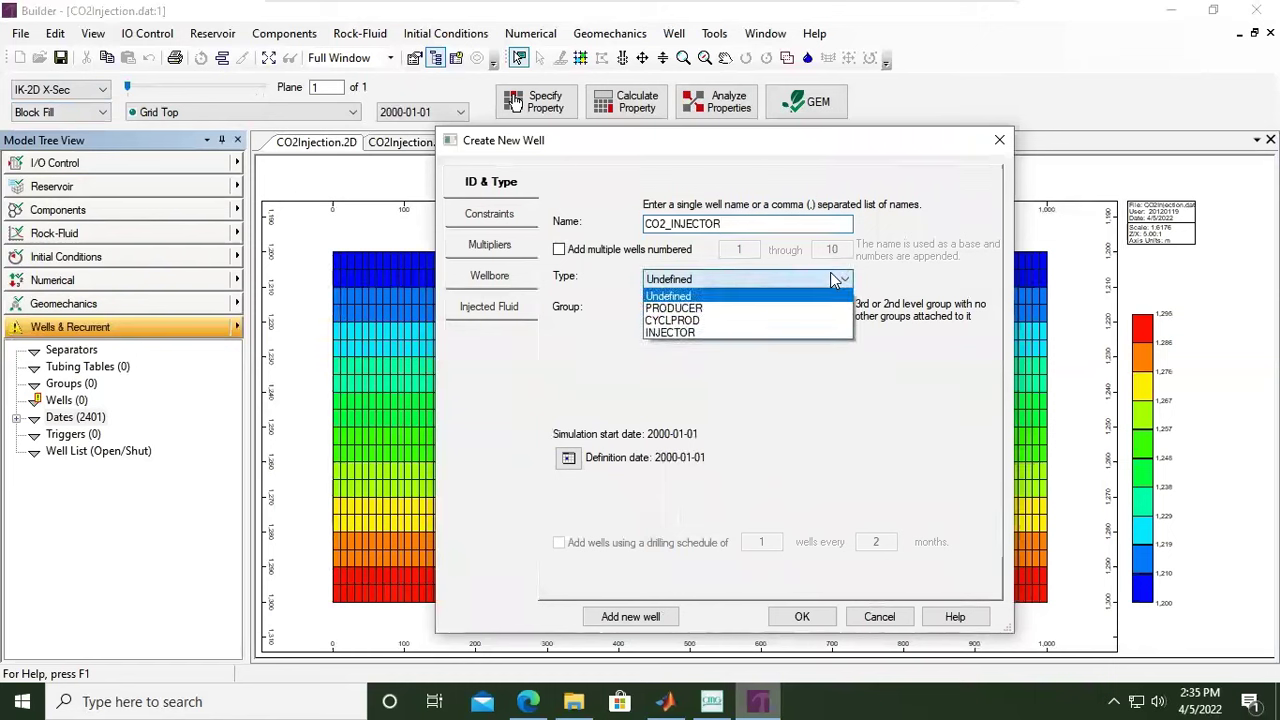
pyautogui.click(672, 334)
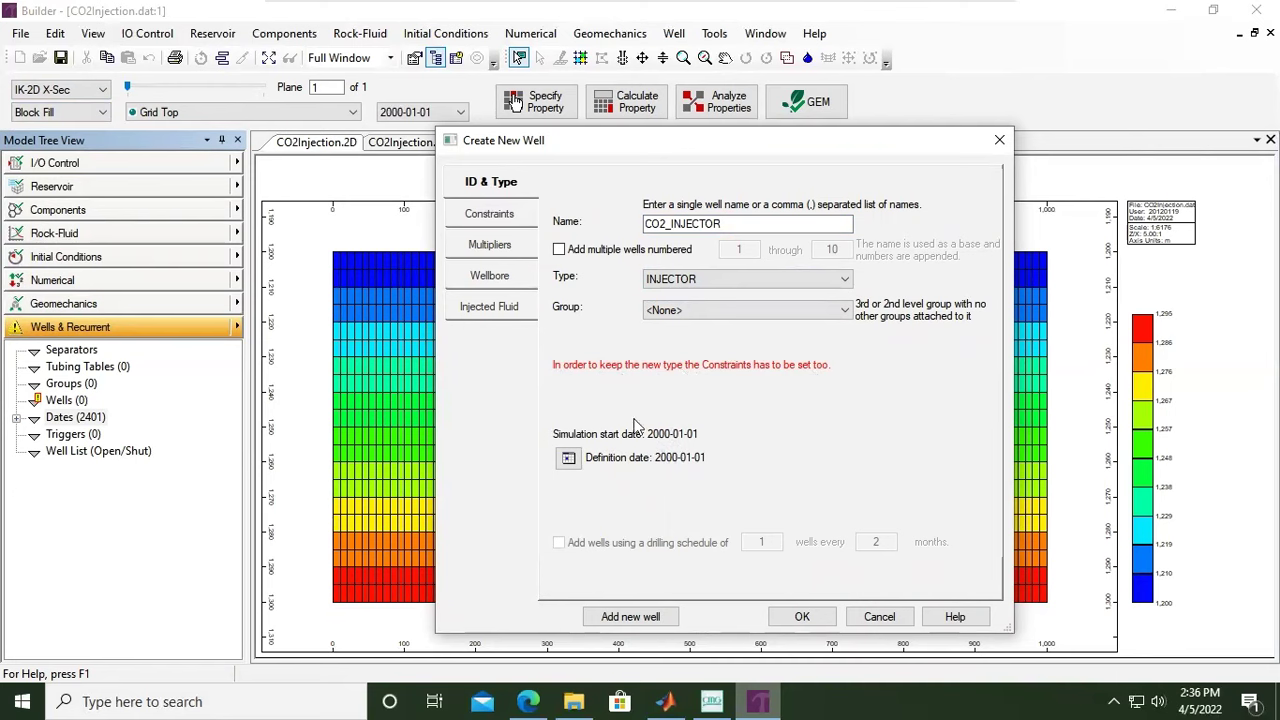
# - On the Constraints tab, enable constraint definition and add an OPERATE surface gas rate (STG) row
pyautogui.click(488, 226)
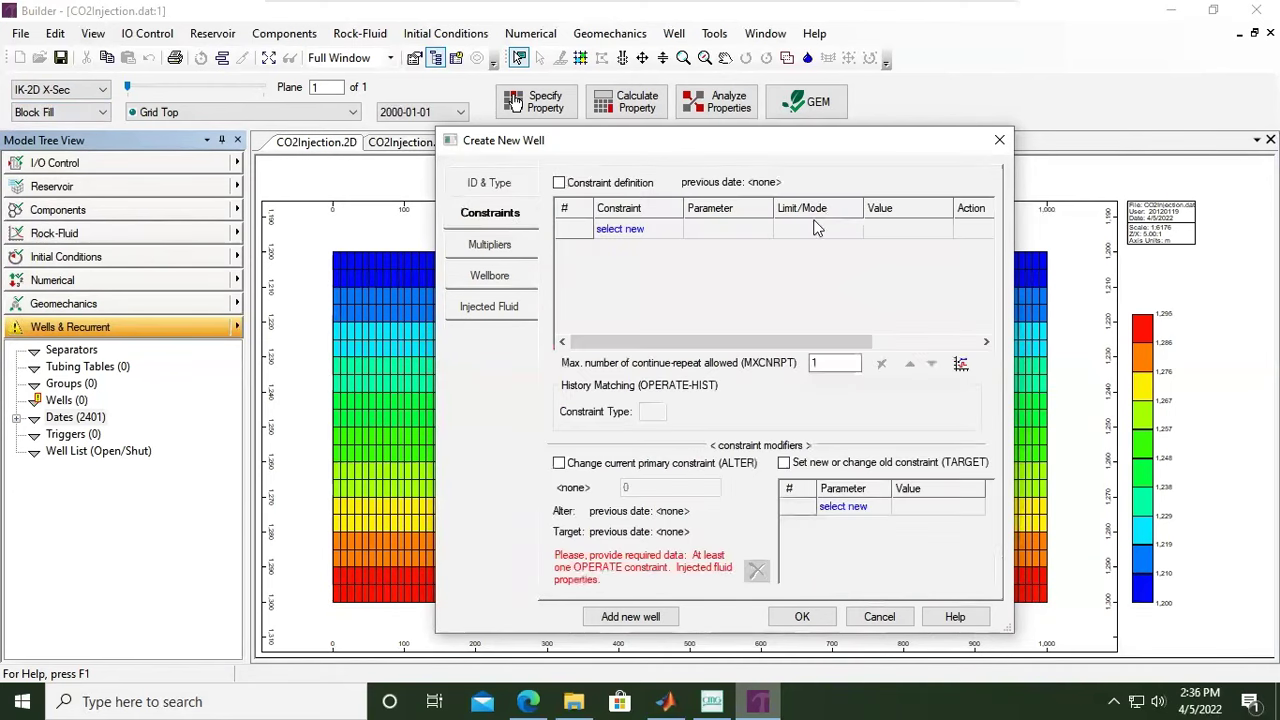
pyautogui.moveTo(680, 148); pyautogui.dragTo(349, 107)
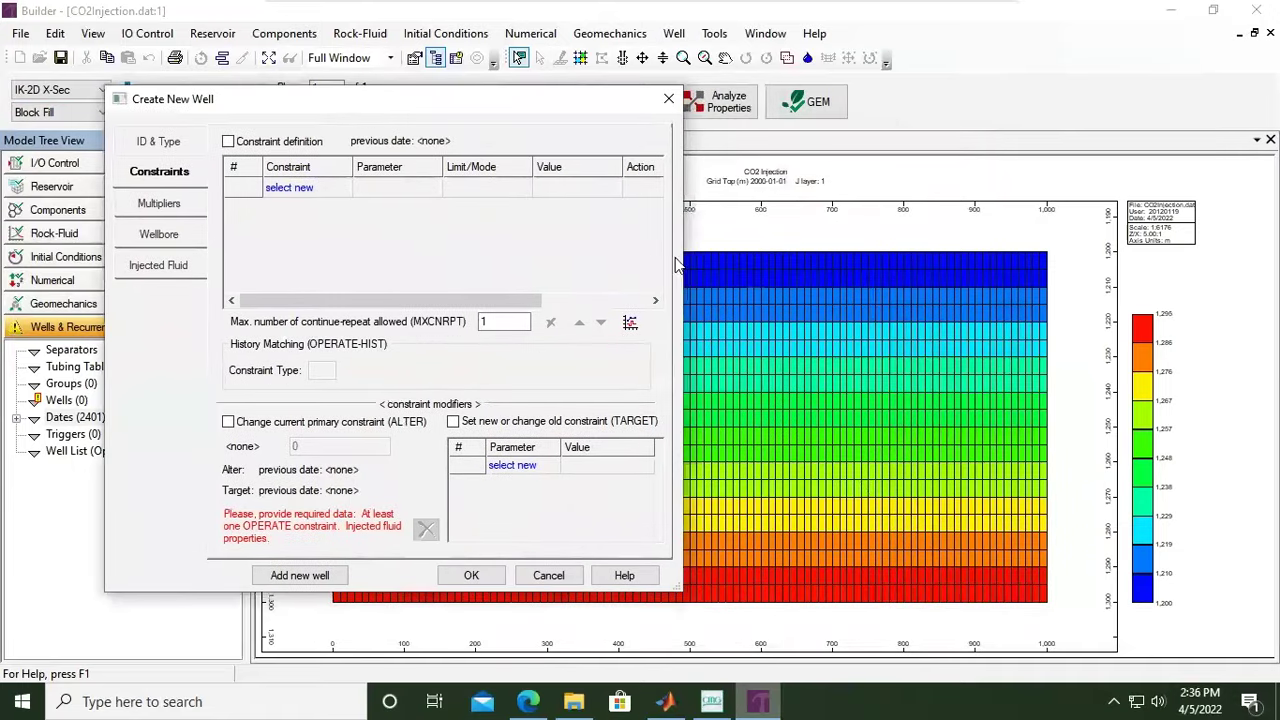
pyautogui.moveTo(685, 270); pyautogui.dragTo(1172, 257)
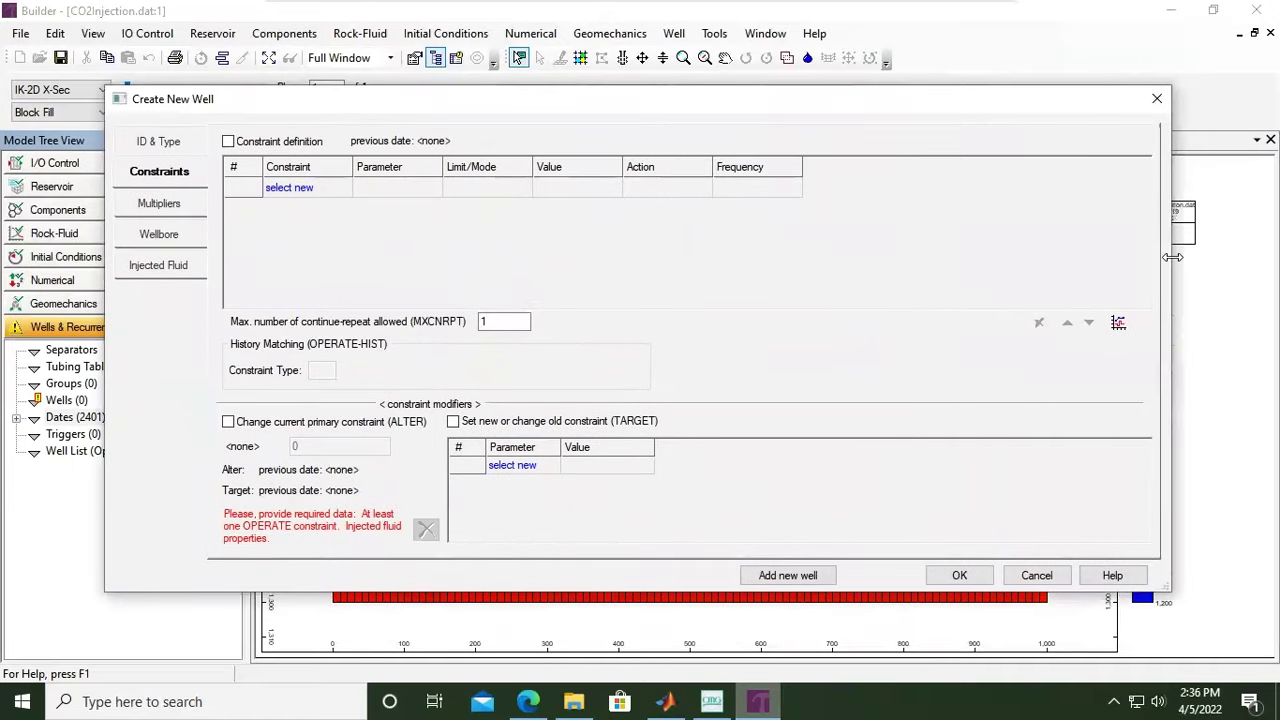
pyautogui.click(229, 142)
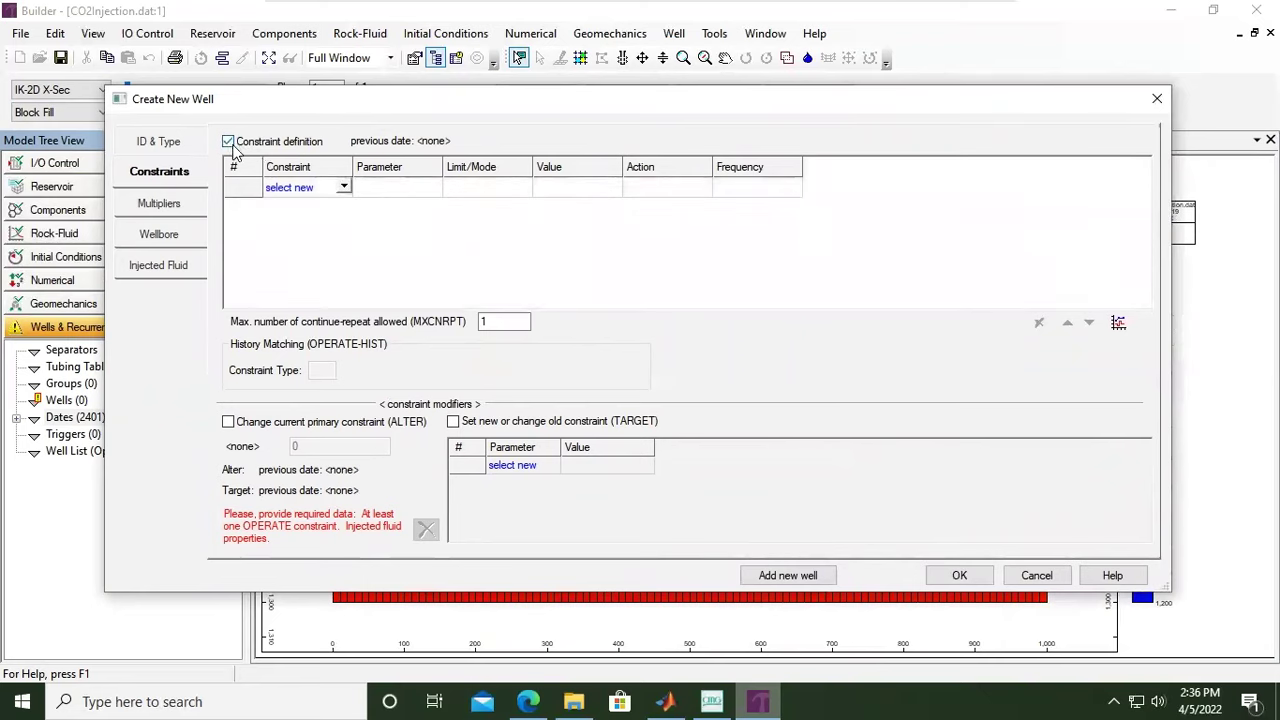
pyautogui.click(320, 190)
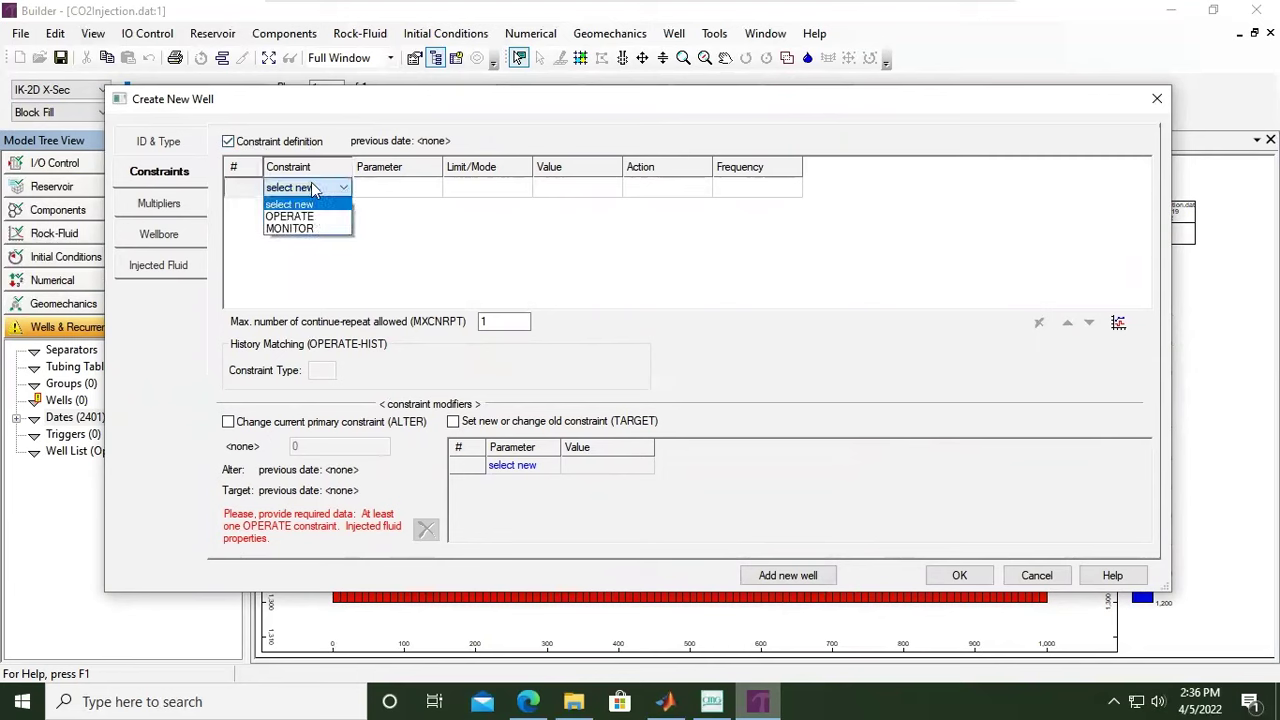
pyautogui.click(296, 216)
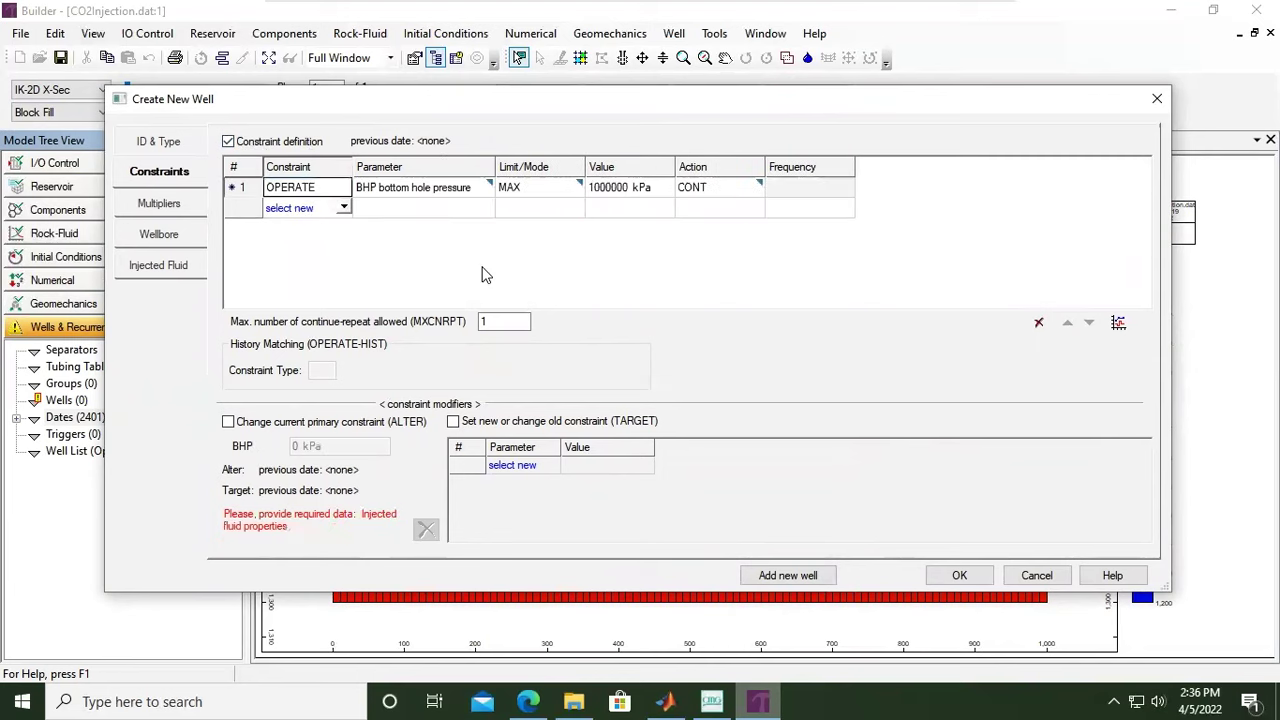
pyautogui.click(436, 192)
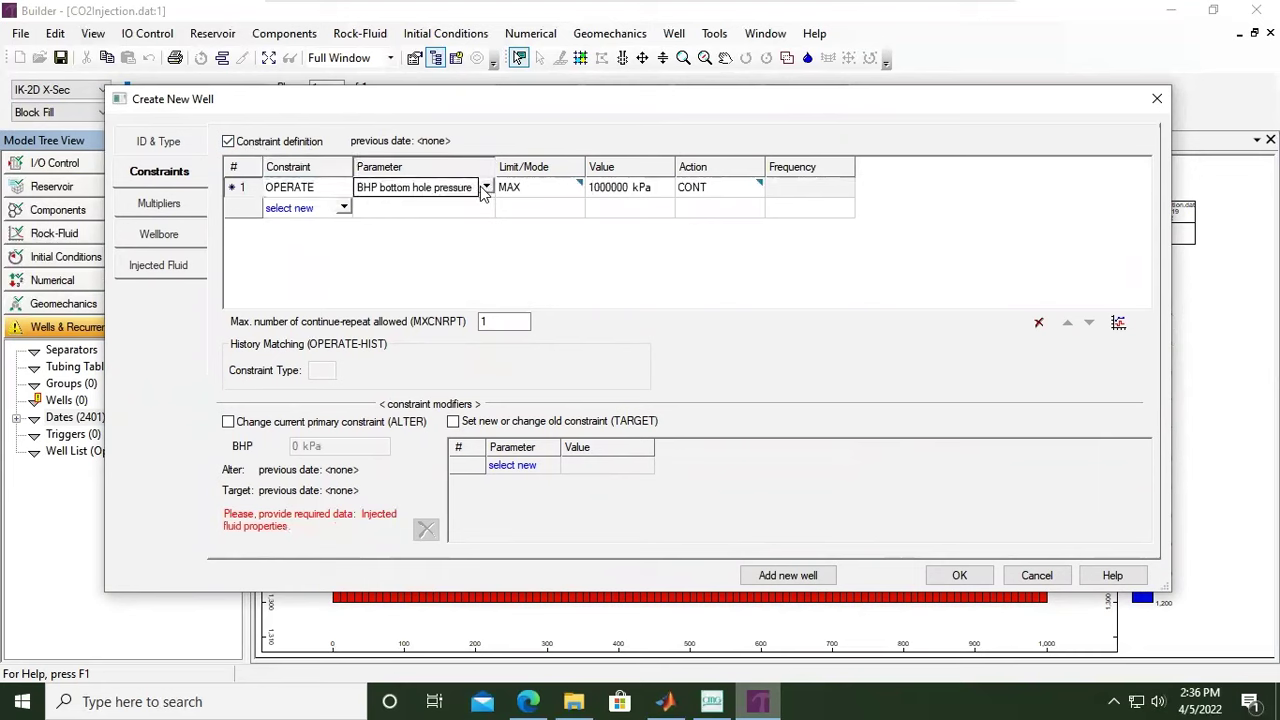
pyautogui.click(482, 193)
pyautogui.click(486, 192)
pyautogui.click(487, 189)
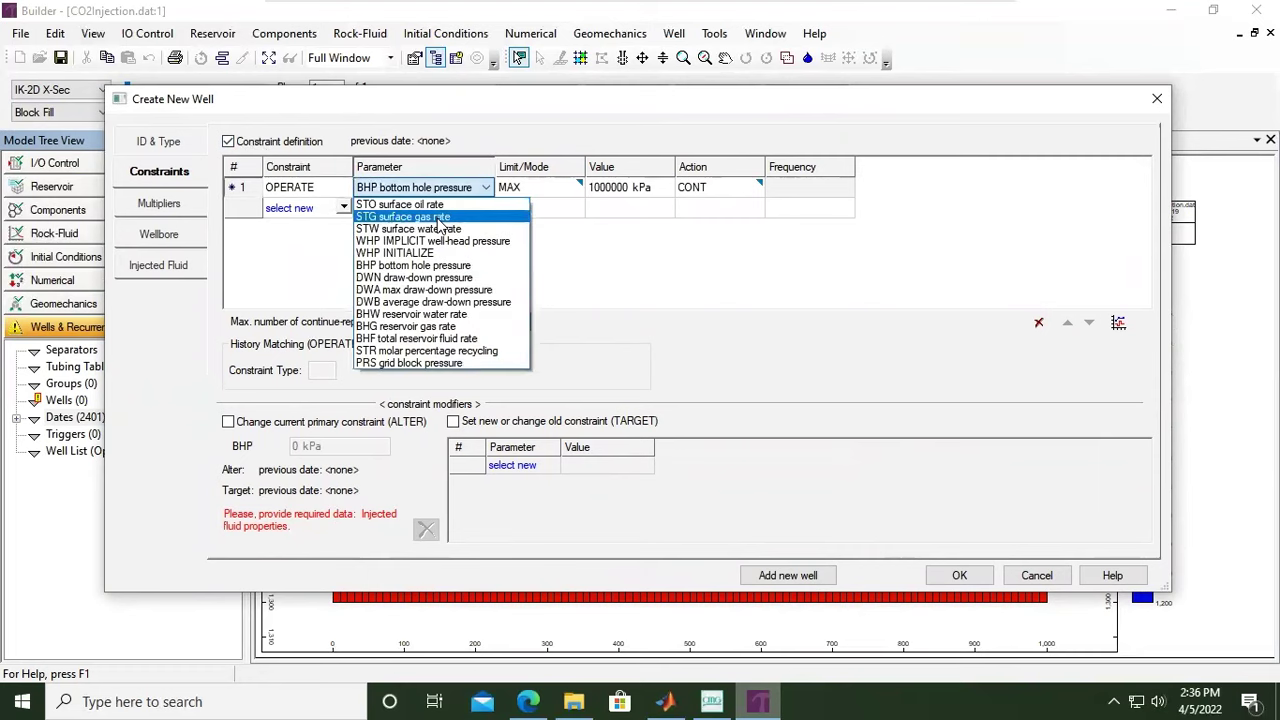
pyautogui.click(440, 217)
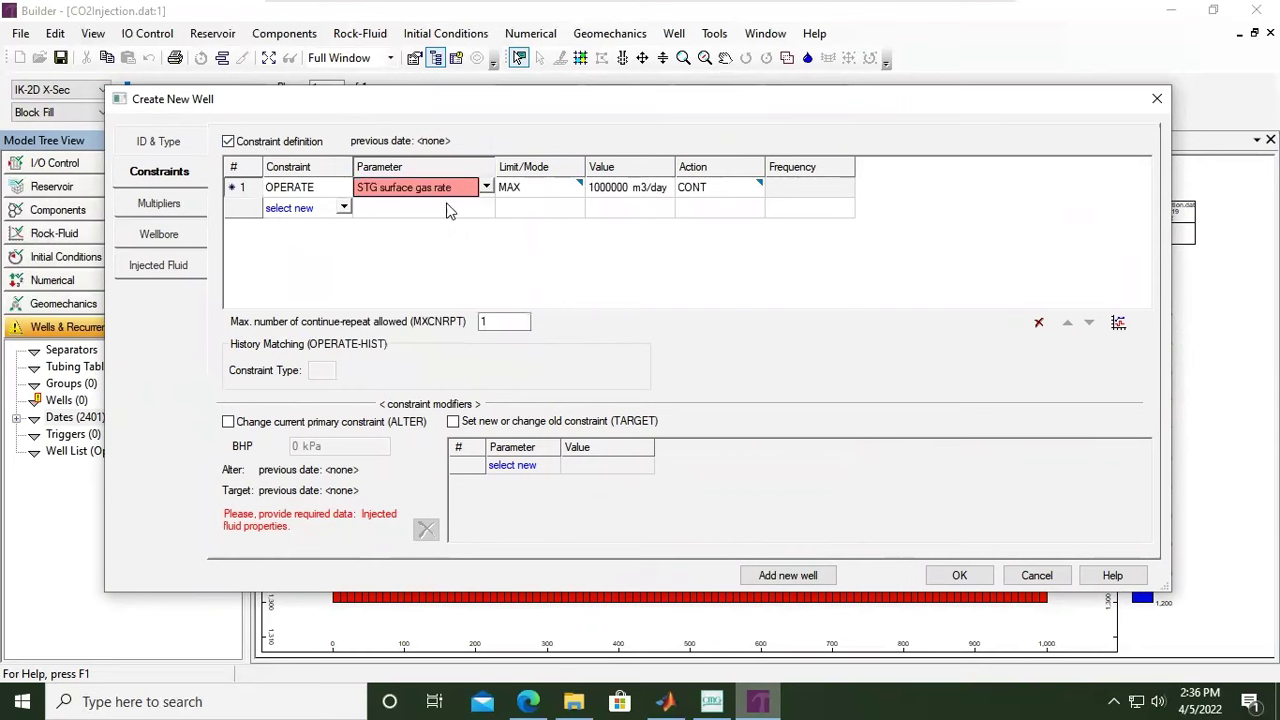
# - Set the STG limit to 10000 m3/day with action CONT REPEAT
pyautogui.click(614, 192)
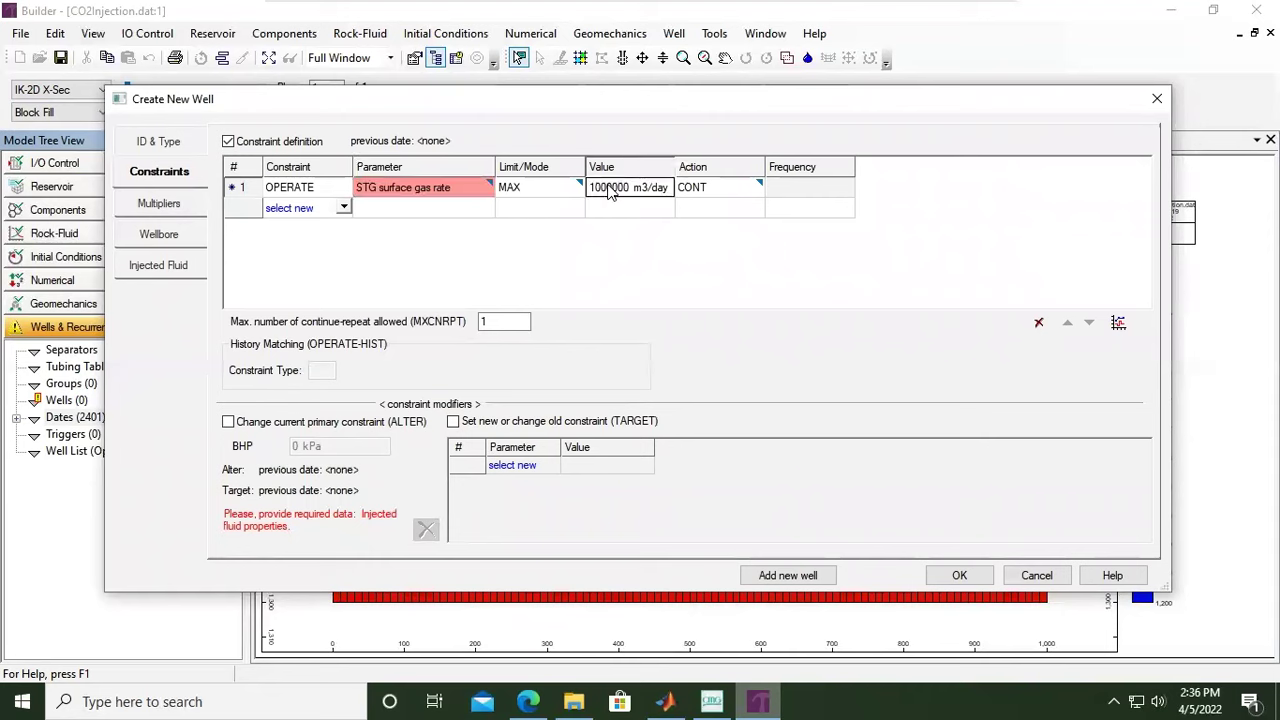
pyautogui.doubleClick(607, 190)
pyautogui.click(620, 190)
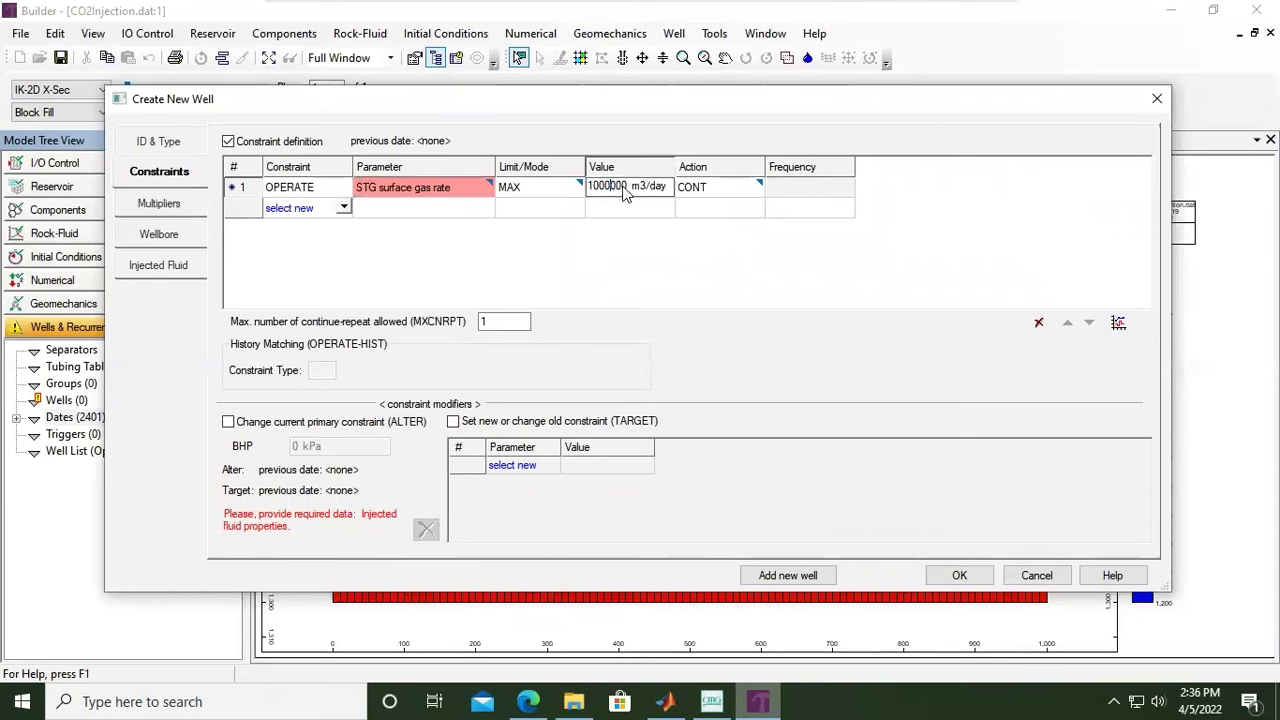
pyautogui.press('BackSpace')
pyautogui.press('BackSpace')
pyautogui.press('Return')
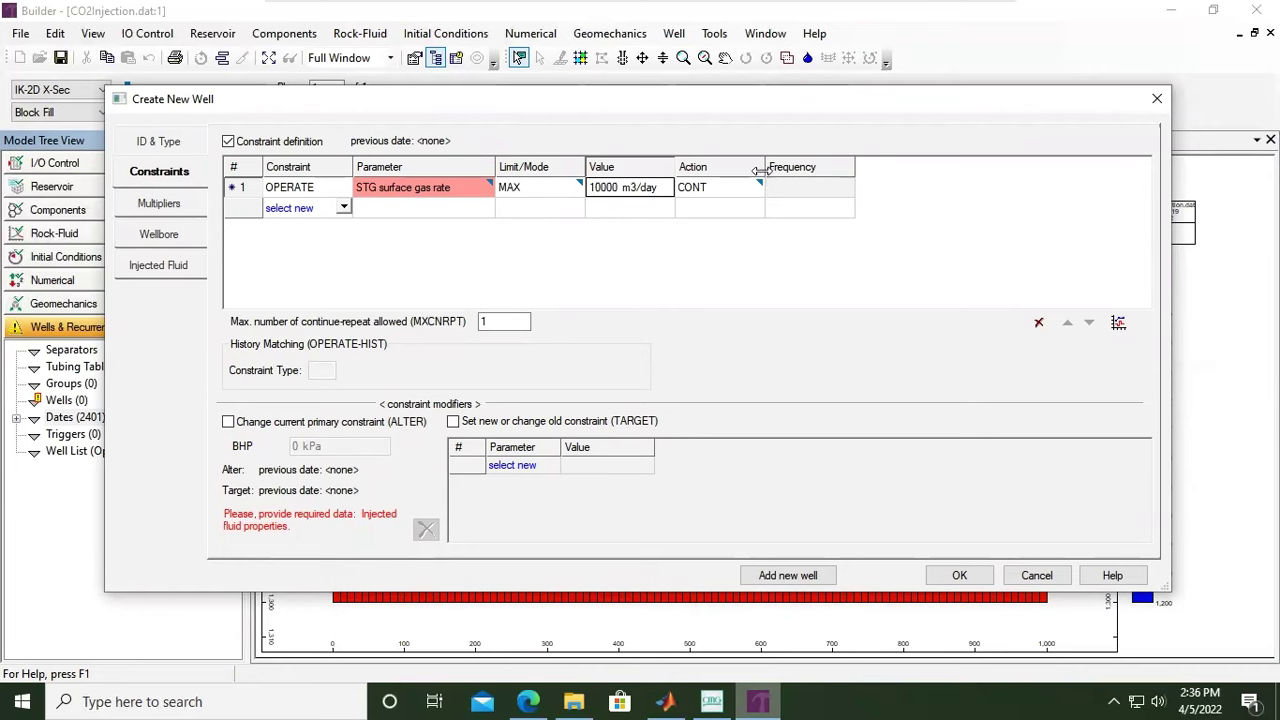
pyautogui.moveTo(766, 172); pyautogui.dragTo(849, 167)
pyautogui.click(772, 193)
pyautogui.click(766, 194)
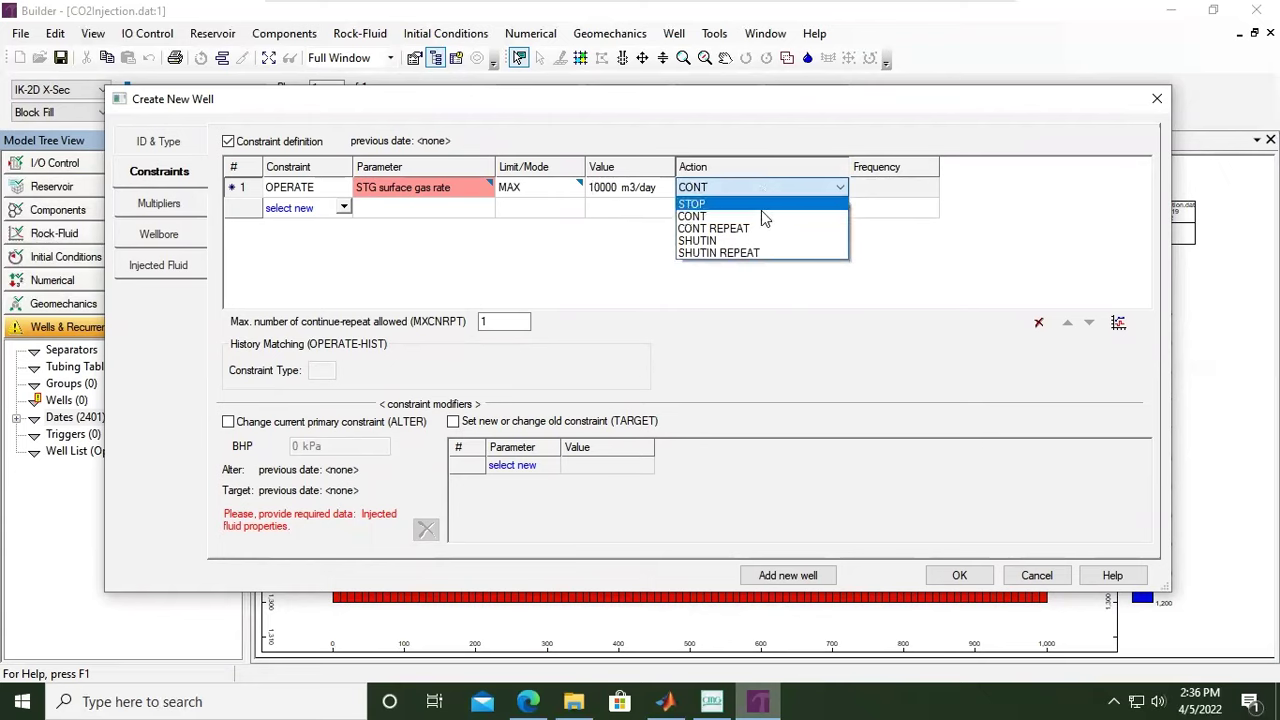
pyautogui.click(746, 229)
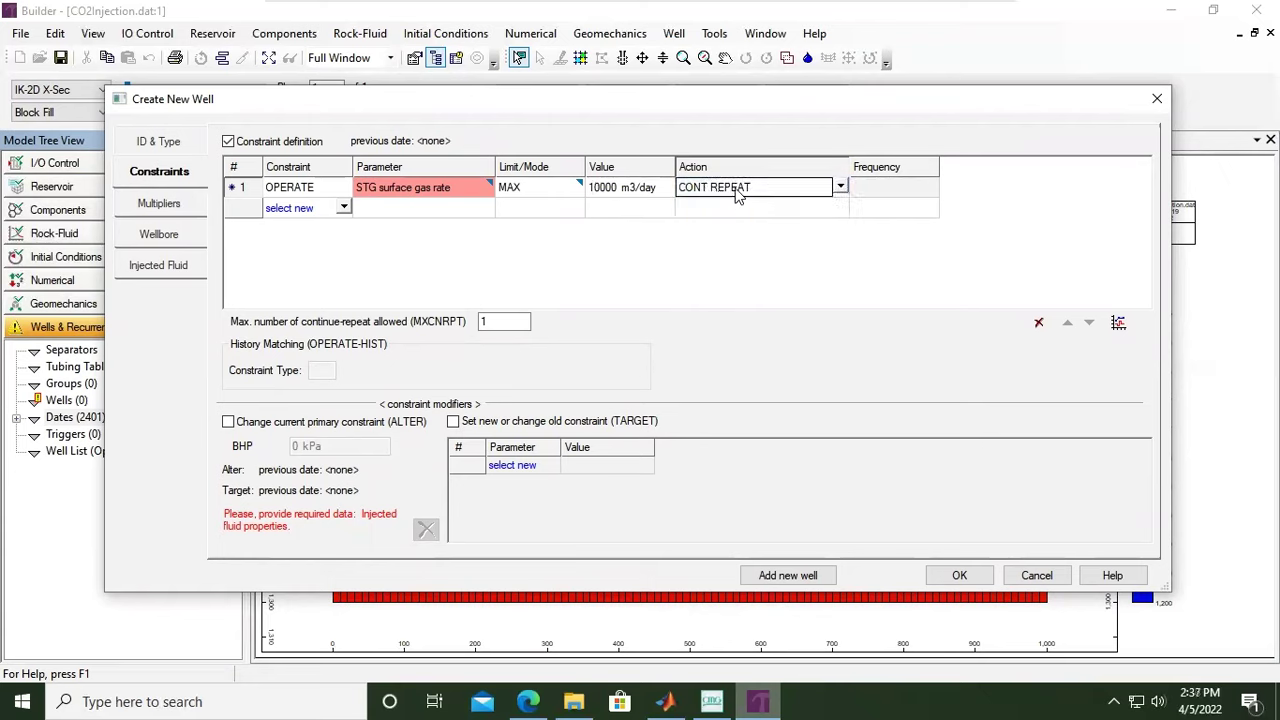
# - Add a second OPERATE constraint limiting bottom-hole pressure (BHP) to 44500 kPa
pyautogui.click(305, 212)
pyautogui.click(305, 212)
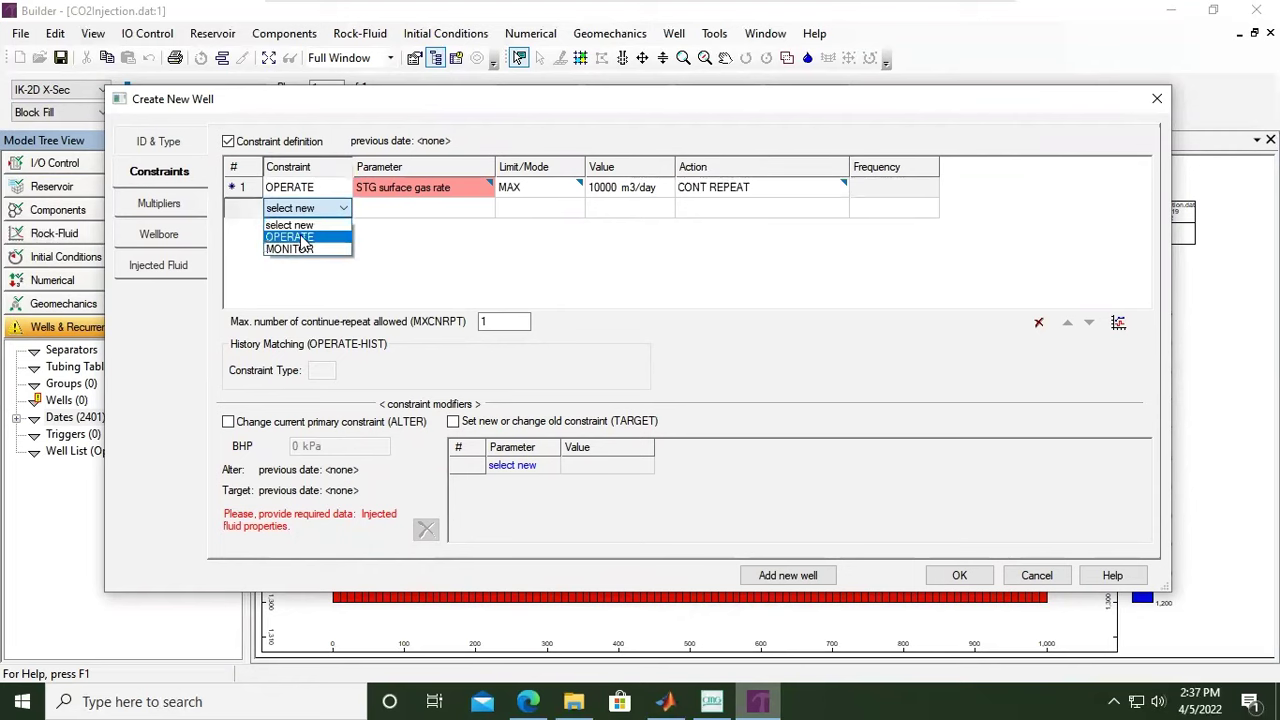
pyautogui.click(302, 238)
pyautogui.click(424, 213)
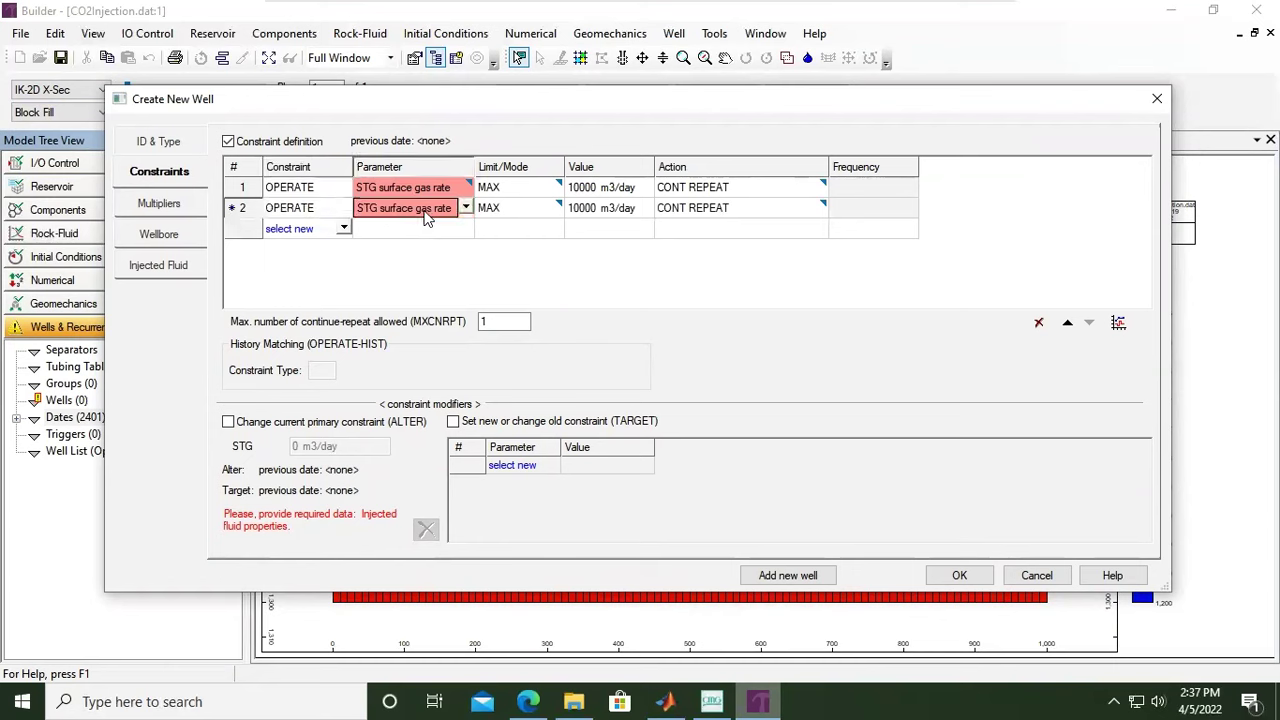
pyautogui.click(424, 213)
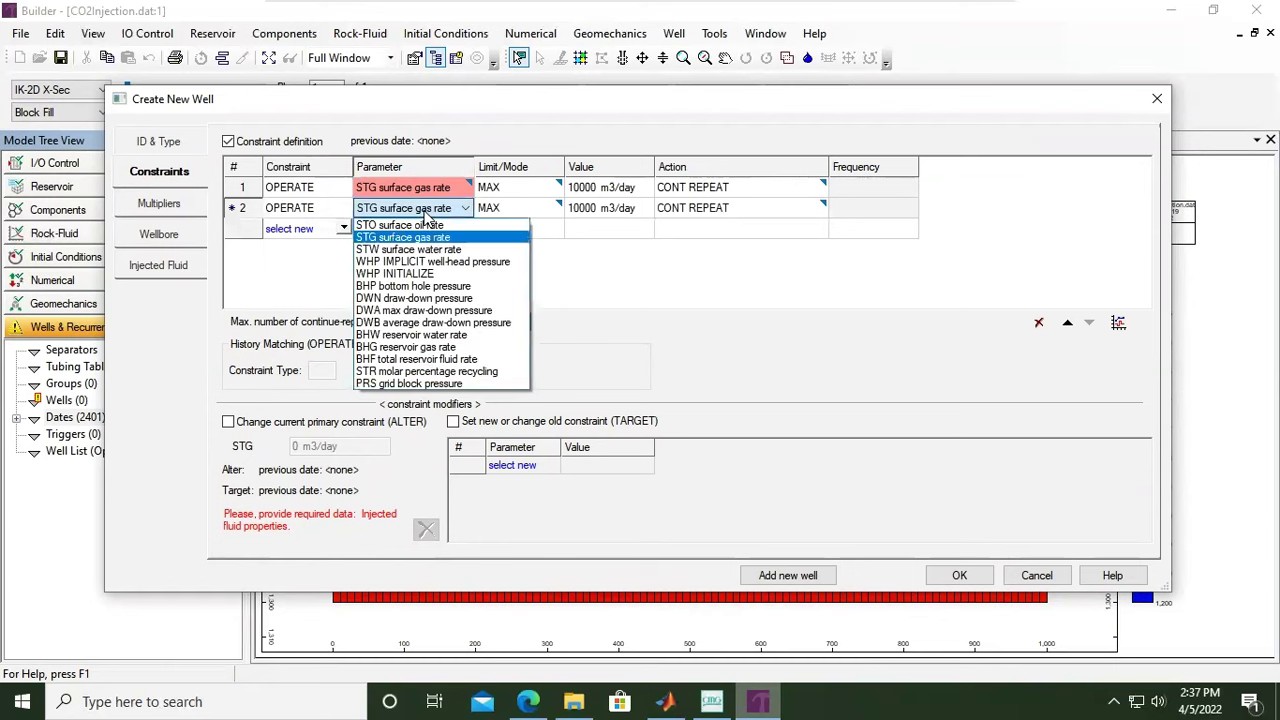
pyautogui.click(401, 287)
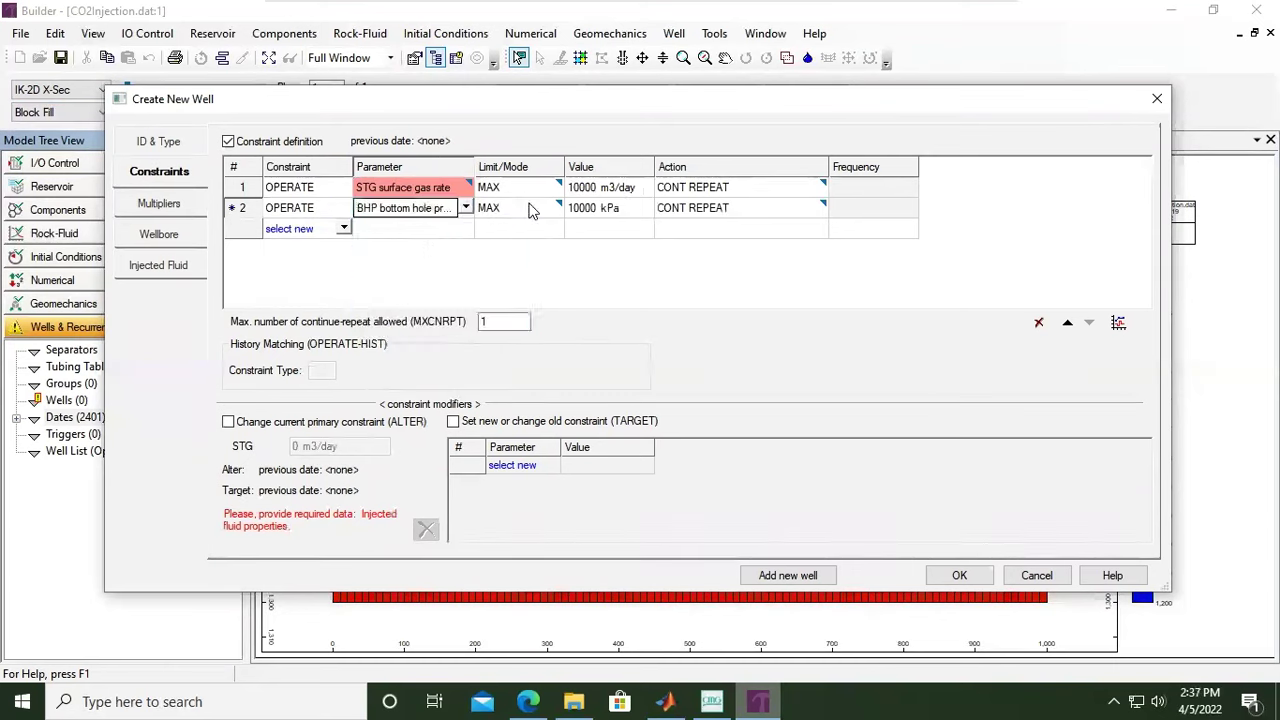
pyautogui.click(583, 214)
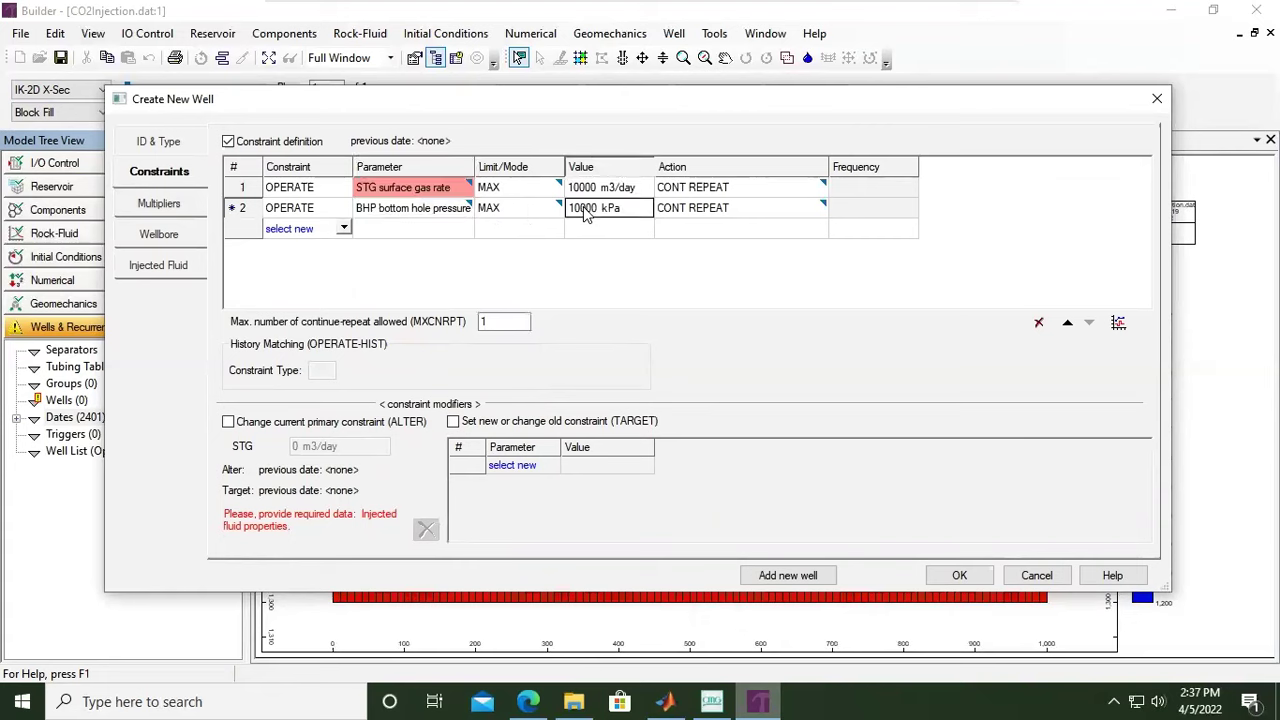
pyautogui.click(583, 214)
pyautogui.moveTo(583, 214); pyautogui.dragTo(560, 214)
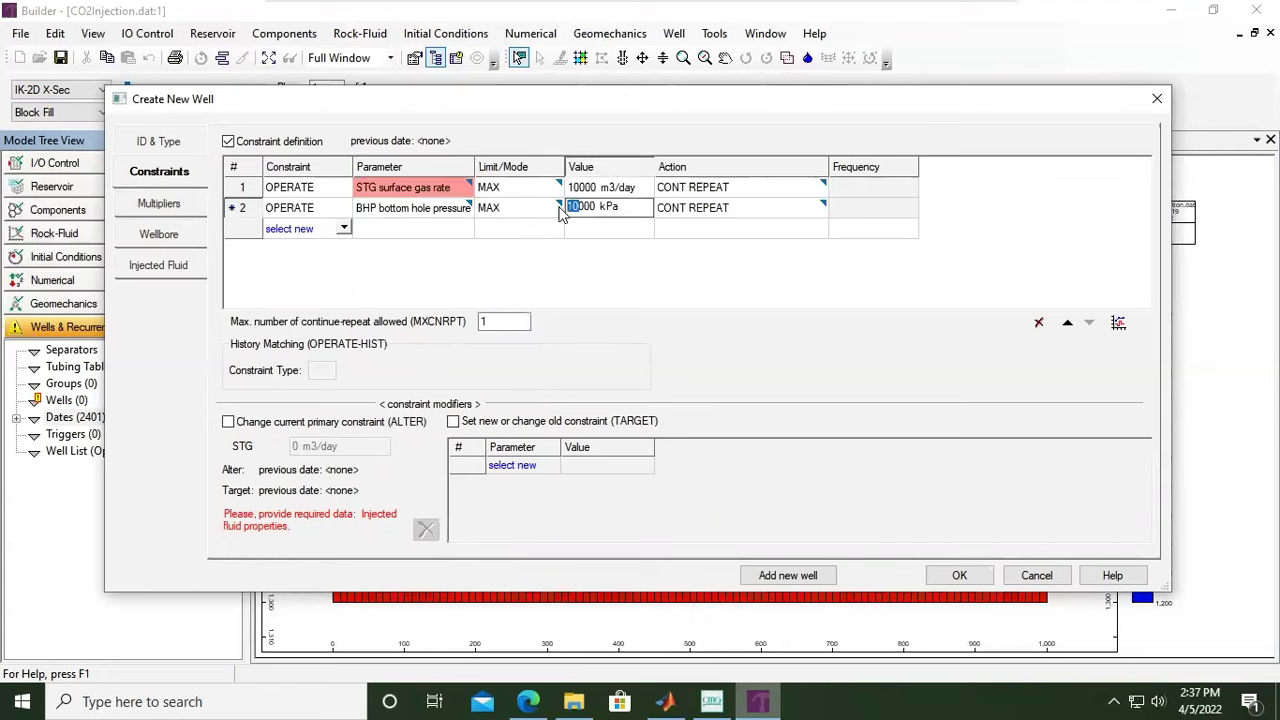
pyautogui.write('44')
pyautogui.press('Delete')
pyautogui.write('5')
pyautogui.press('Return')
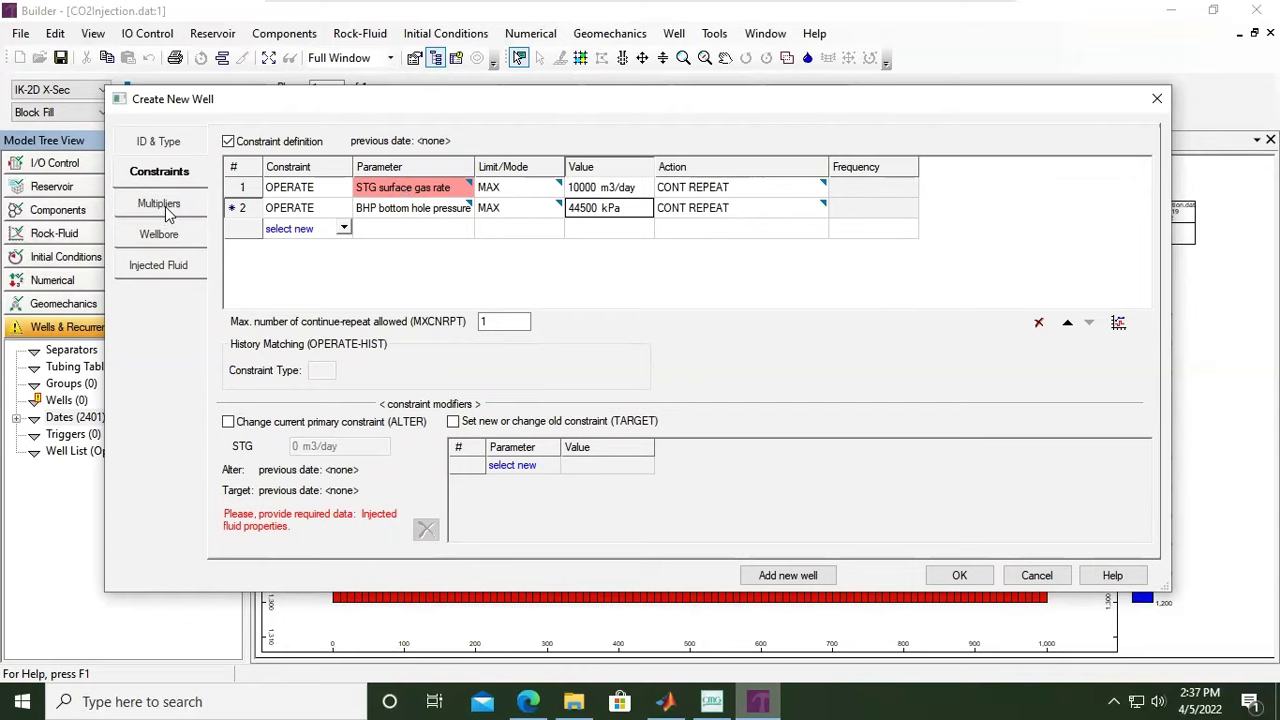
# - Move through the Multipliers and Wellbore tabs to the Injected Fluid tab, currently WATER
pyautogui.click(167, 205)
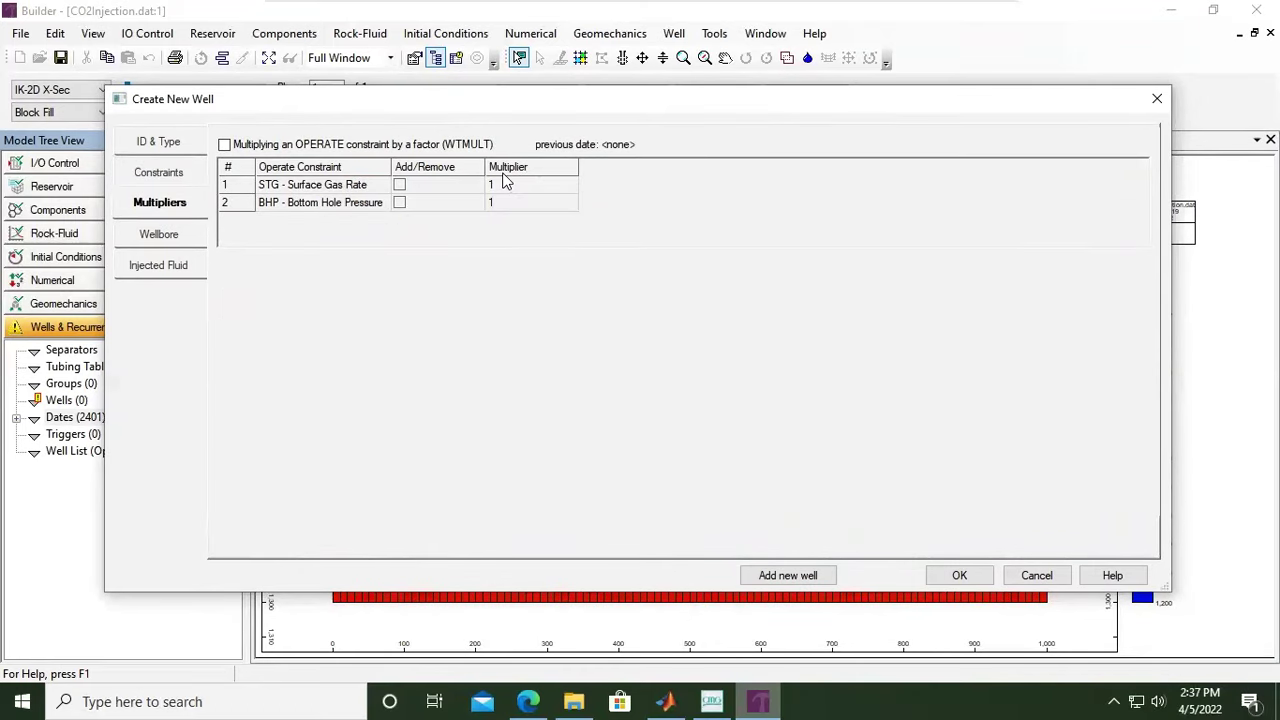
pyautogui.click(164, 243)
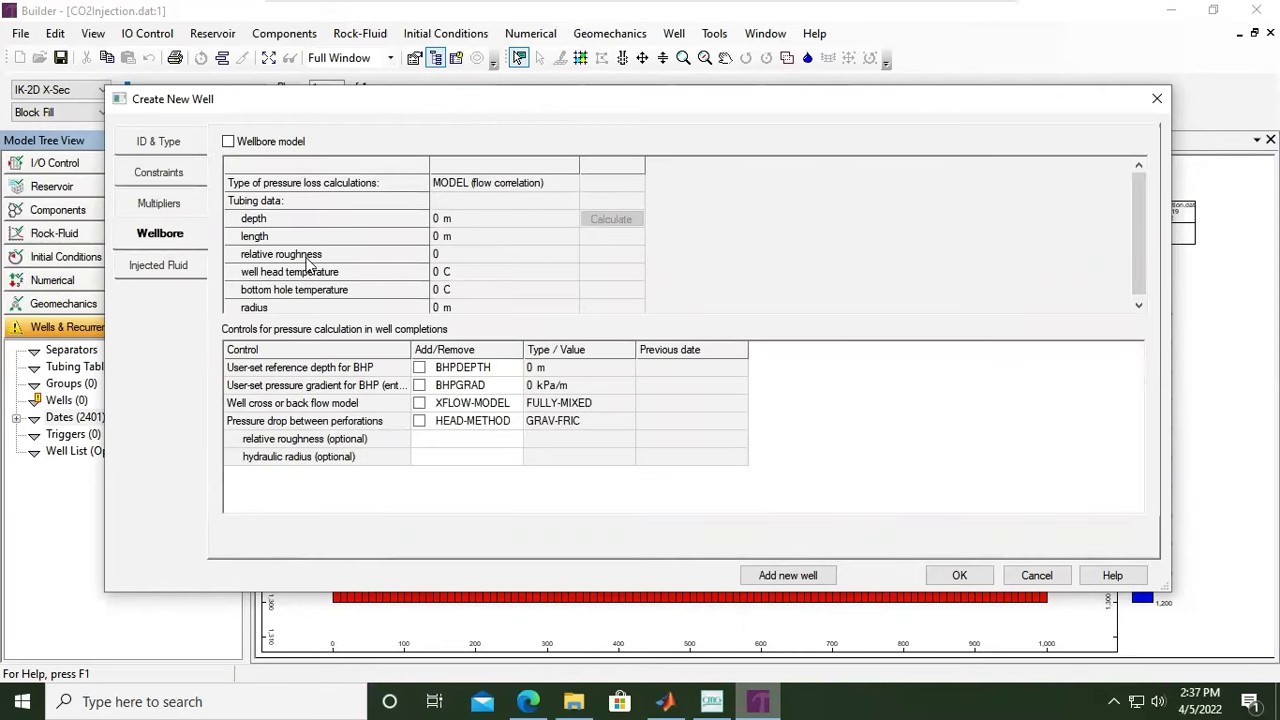
pyautogui.click(165, 277)
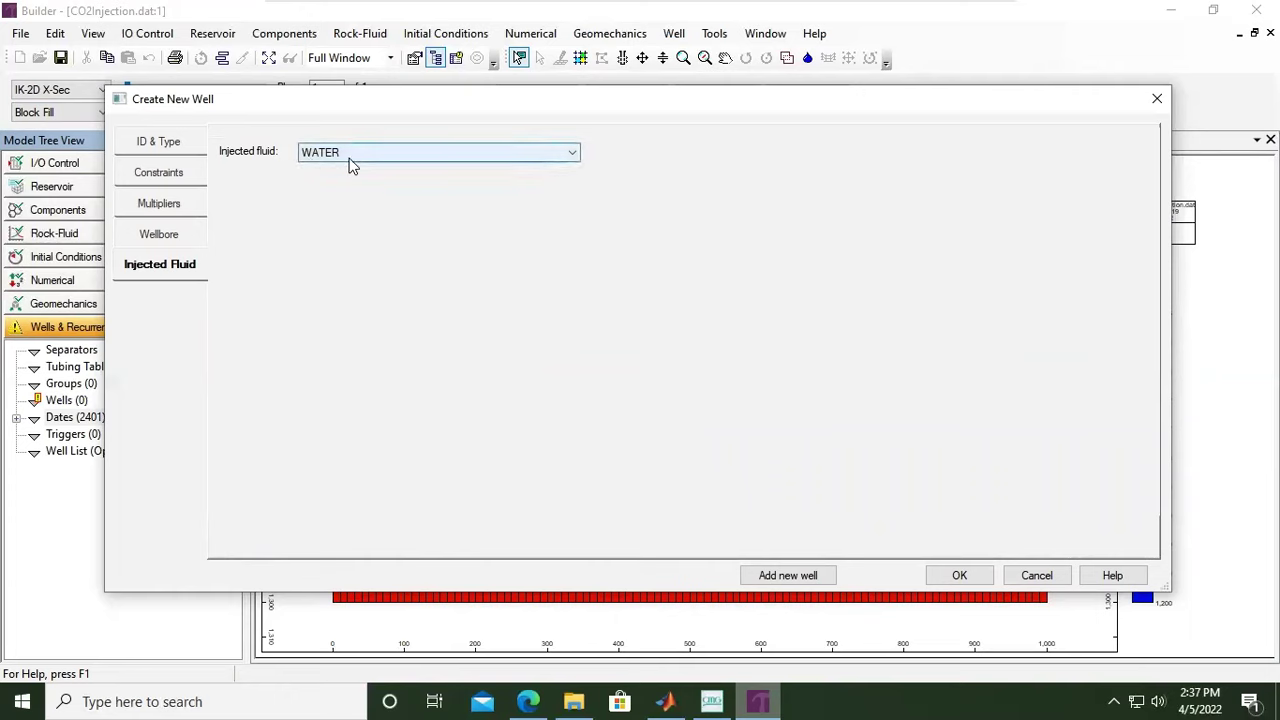
# - Set the injected fluid to SOLVENT with CO2 mole fraction 1, then create the well
pyautogui.click(560, 151)
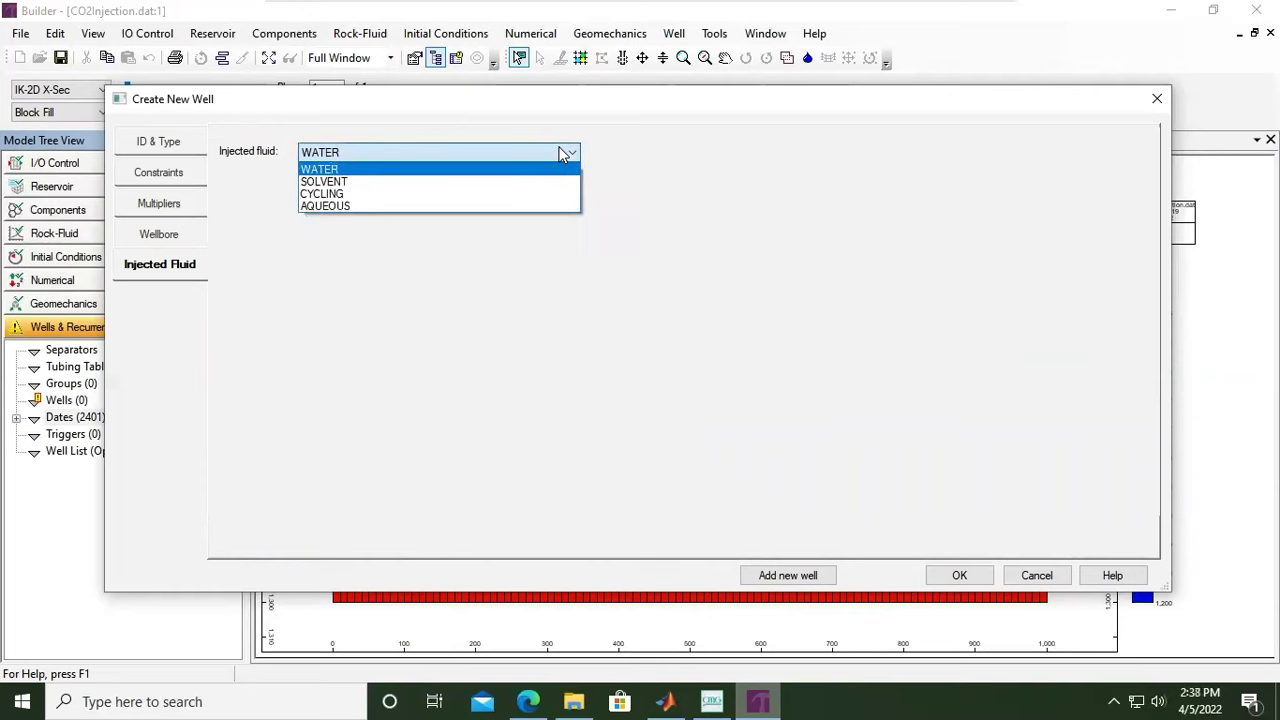
pyautogui.click(352, 182)
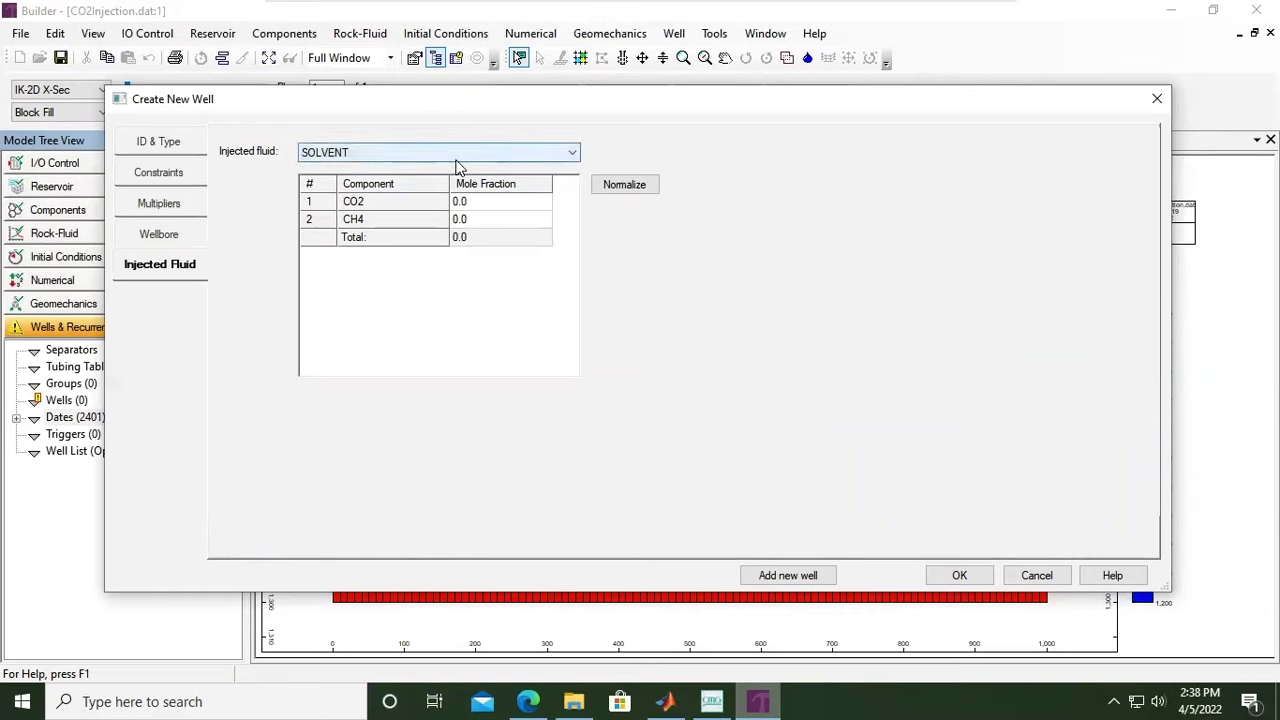
pyautogui.click(476, 203)
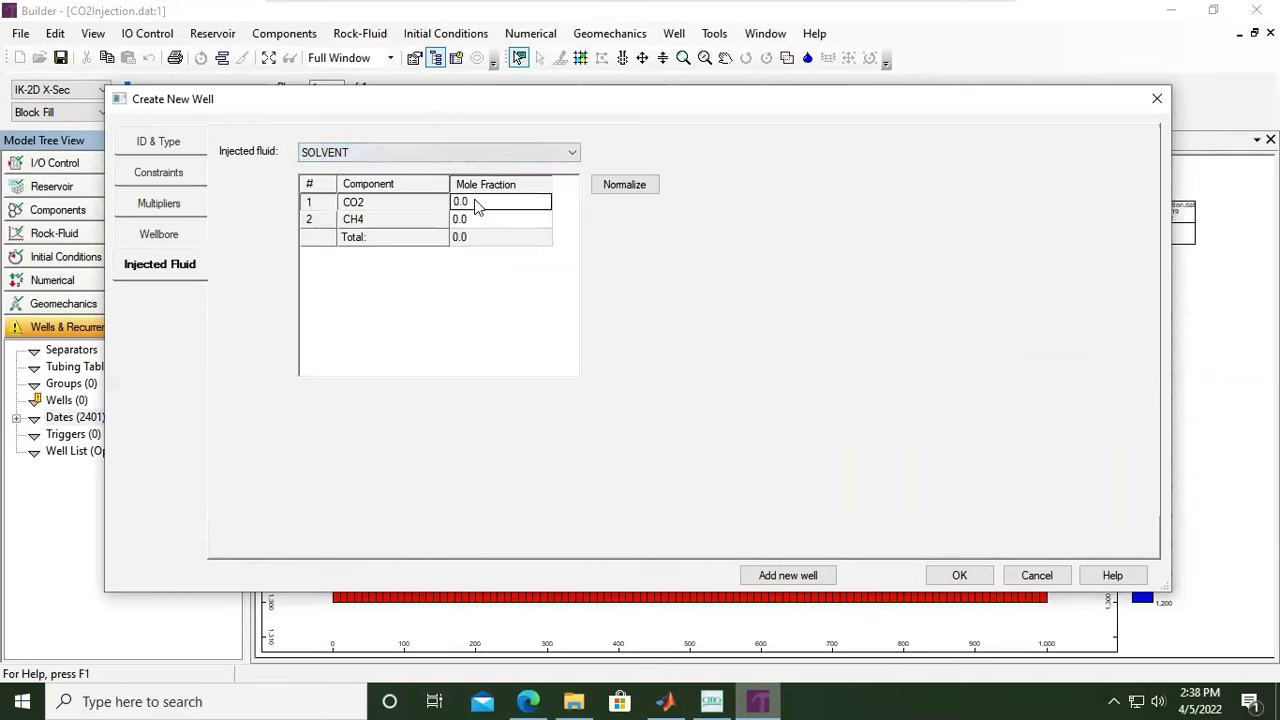
pyautogui.write('1')
pyautogui.press('Return')
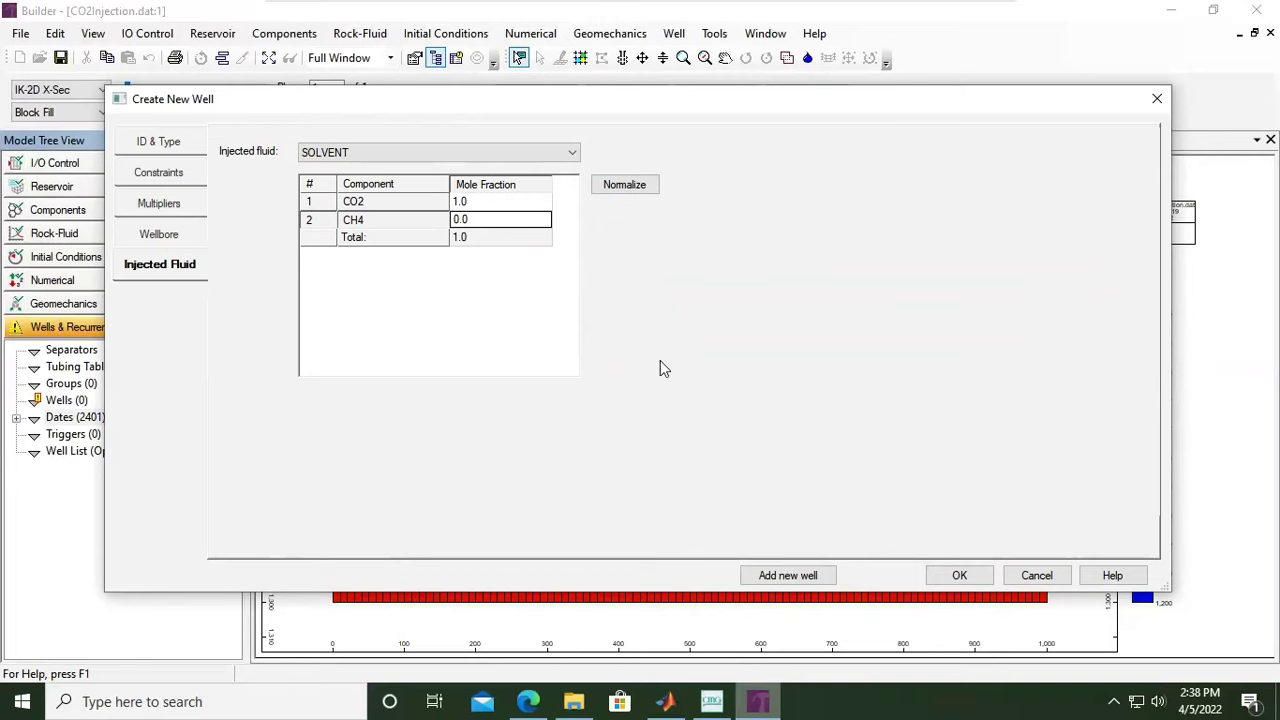
pyautogui.click(945, 570)
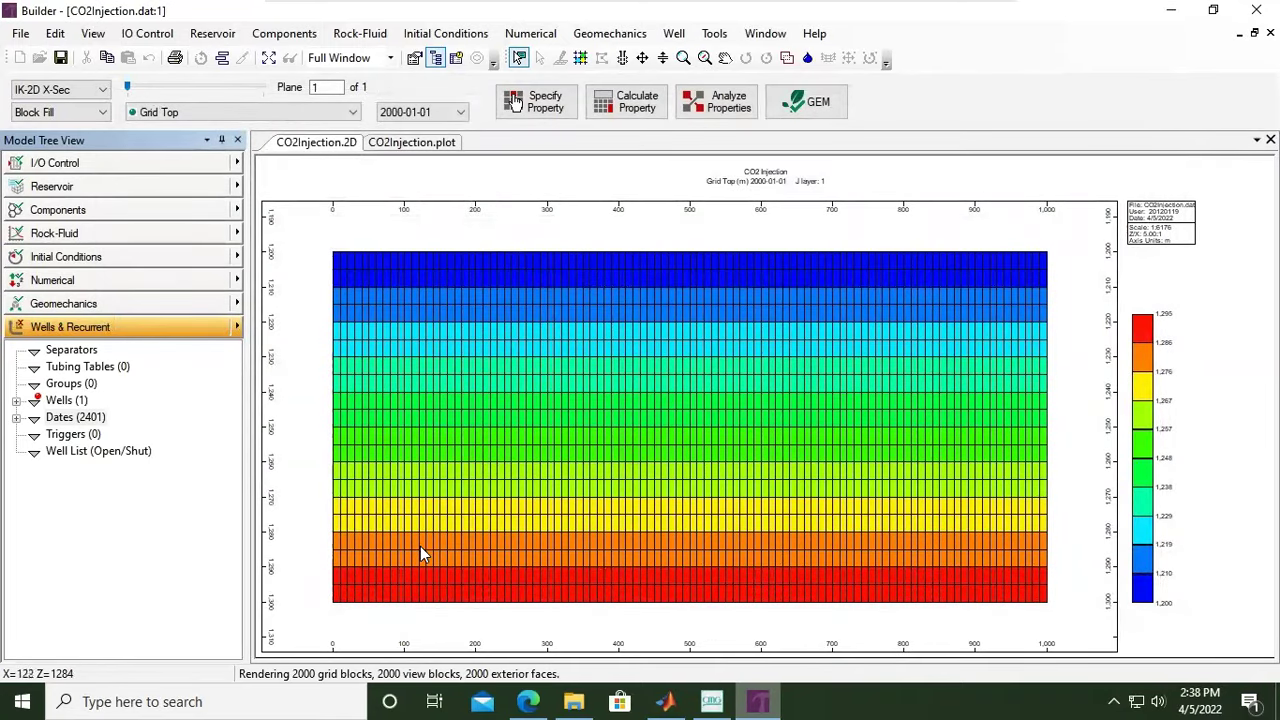
# - Expand Wells (1) and CO2_INJECTOR to show its 2000-01-01 PERF entry and events
pyautogui.click(16, 401)
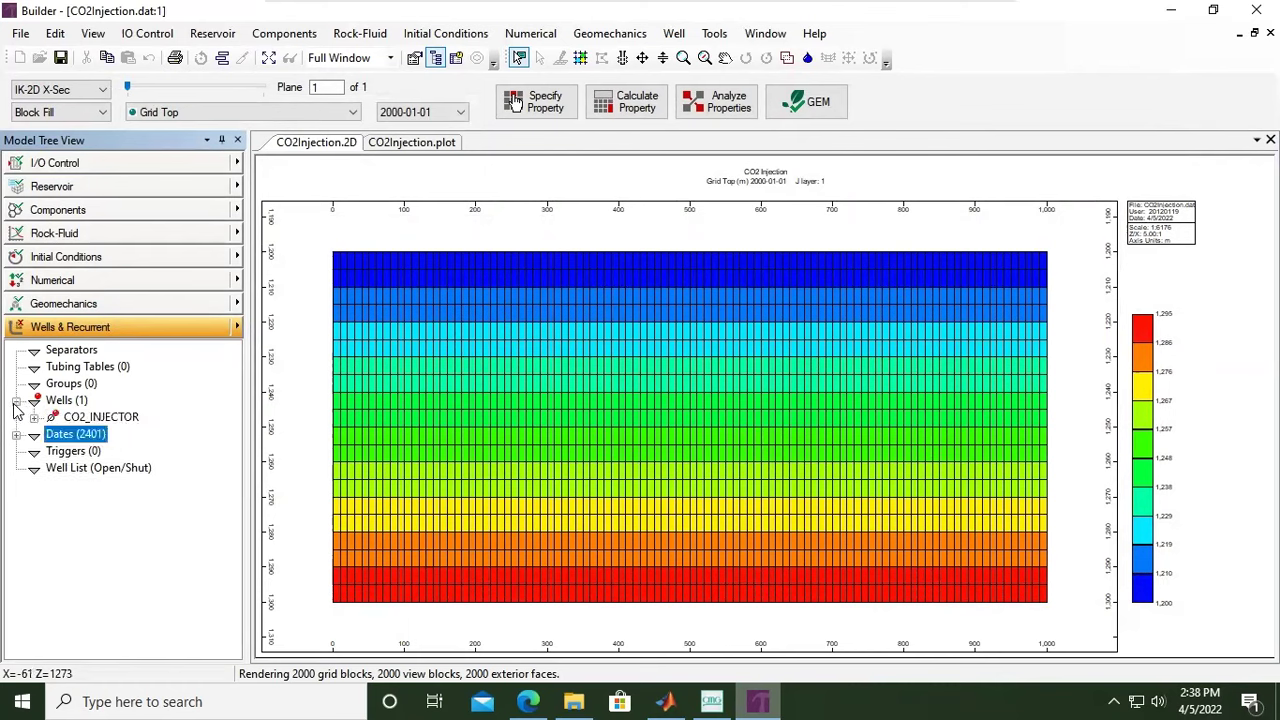
pyautogui.click(34, 418)
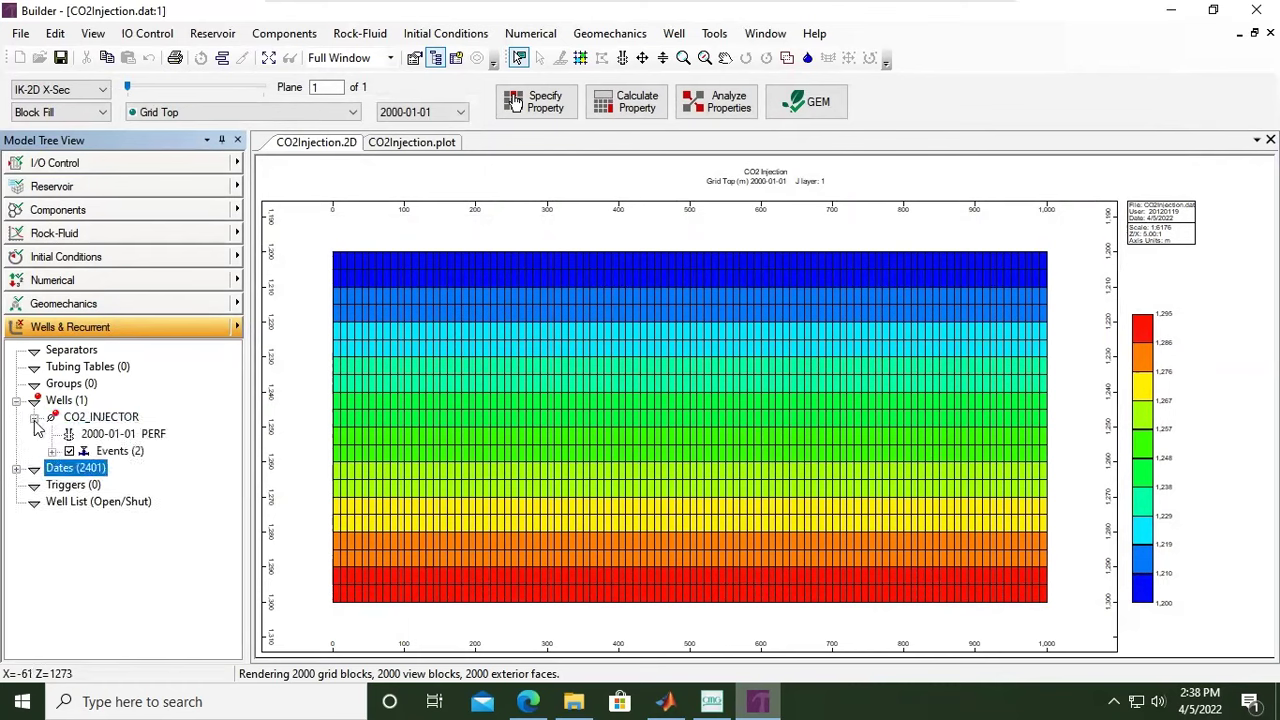
# - Open the 2000-01-01 PERF Well Completion Data dialog for CO2_INJECTOR and enlarge it
pyautogui.doubleClick(140, 438)
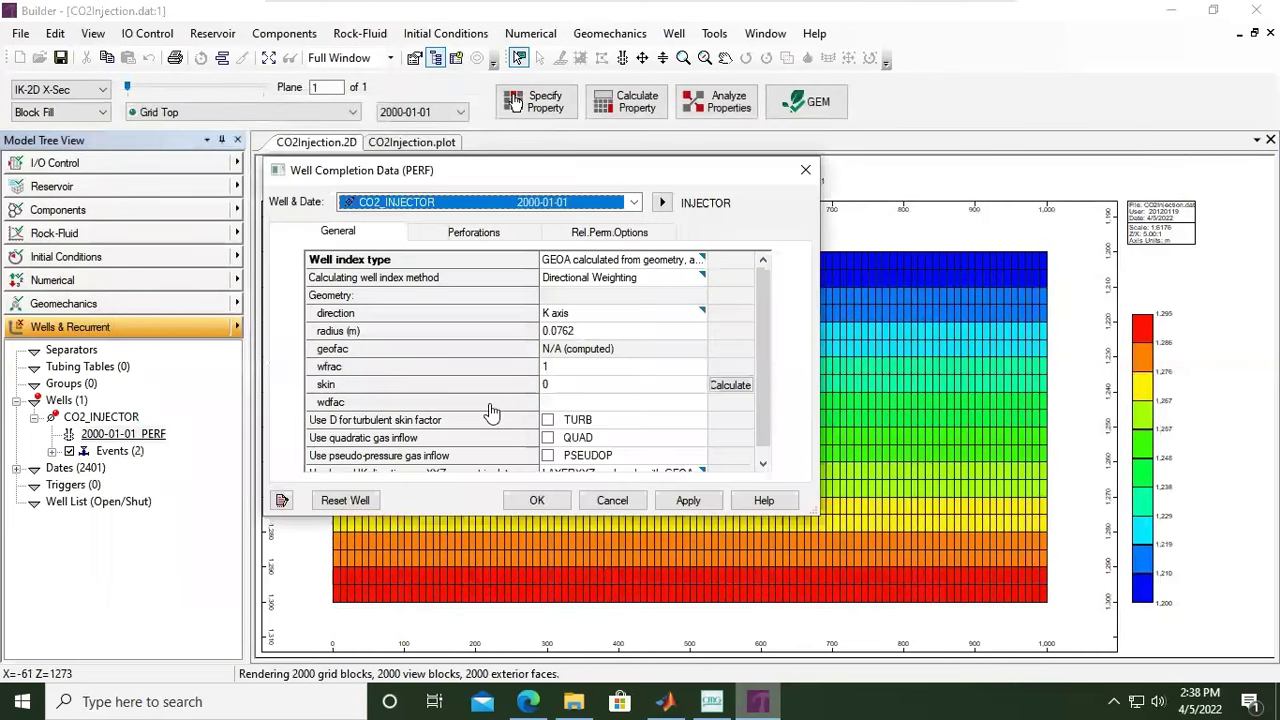
pyautogui.moveTo(816, 517); pyautogui.dragTo(1158, 598)
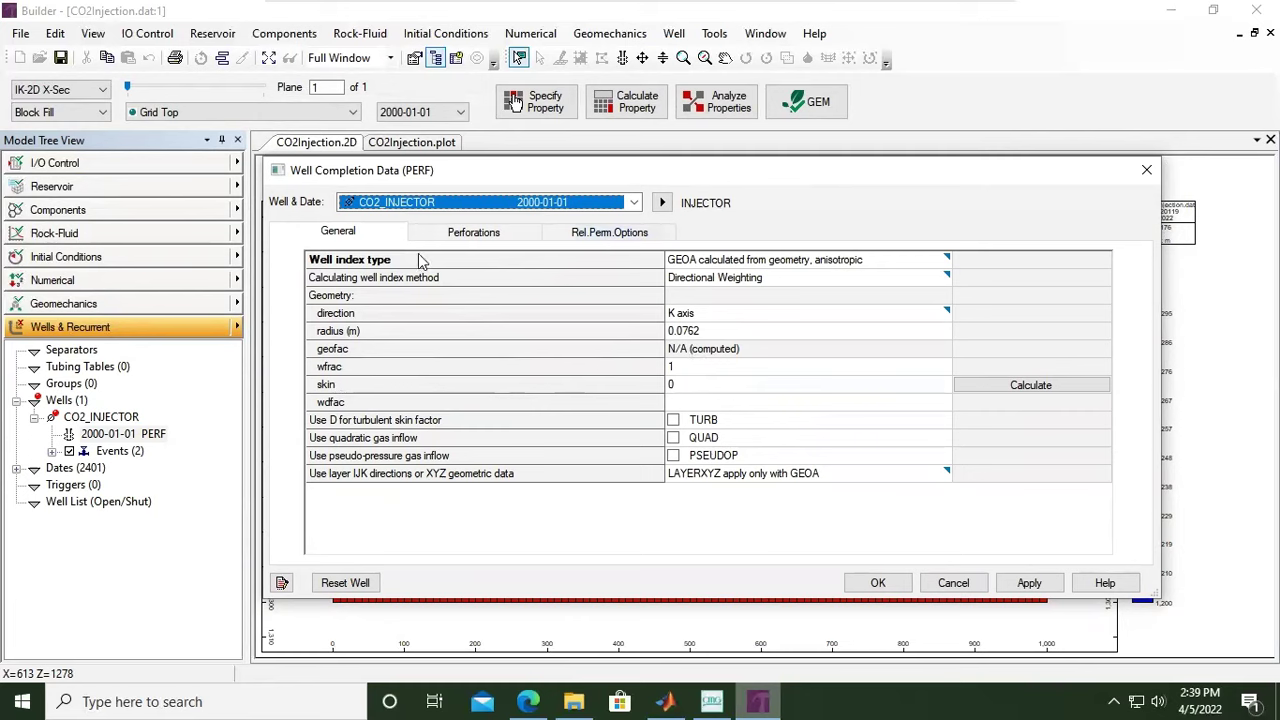
# - Show CO2_INJECTOR's empty Perforations page and move the dialog aside to reveal the grid plot
pyautogui.click(474, 236)
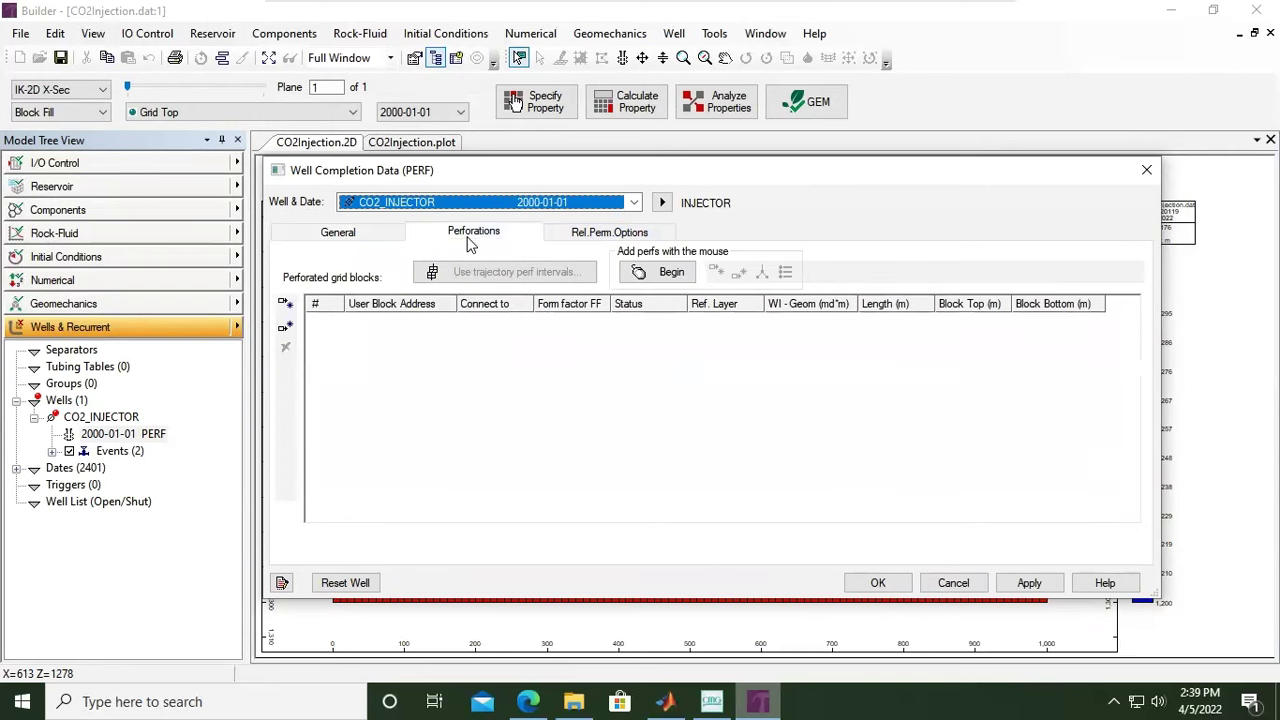
pyautogui.moveTo(440, 171); pyautogui.dragTo(587, 200)
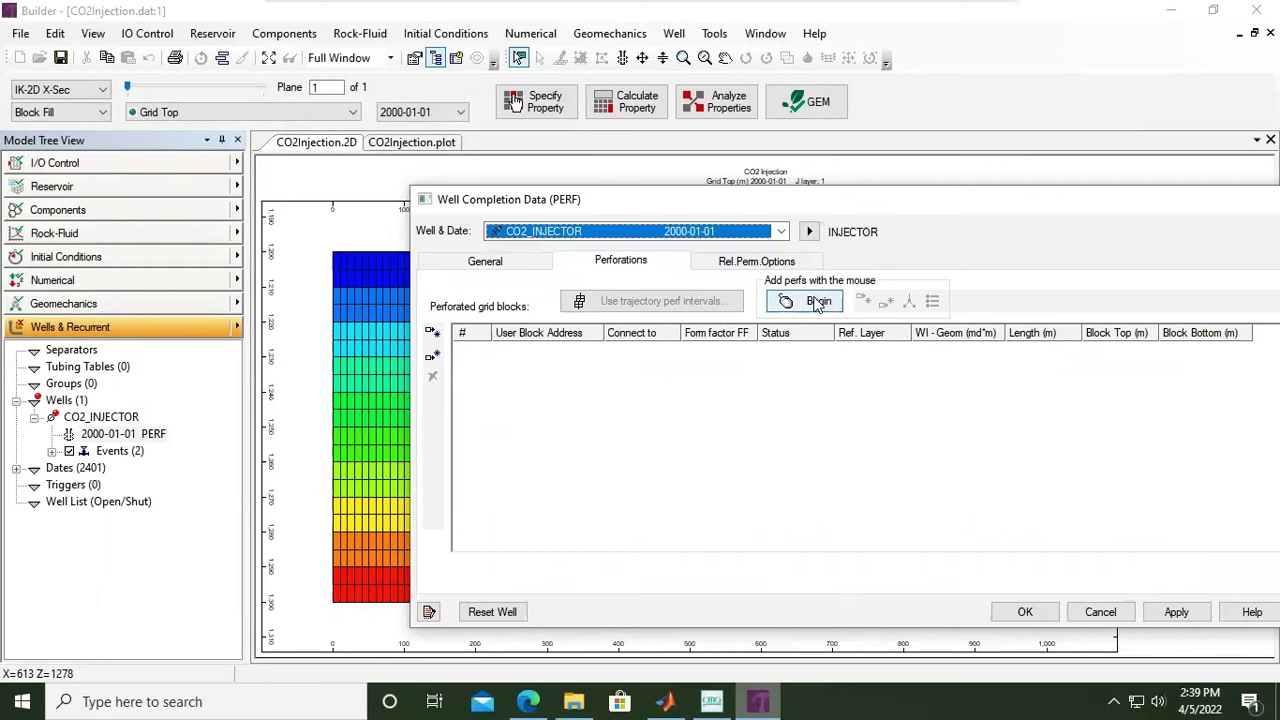
pyautogui.moveTo(522, 200); pyautogui.dragTo(660, 208)
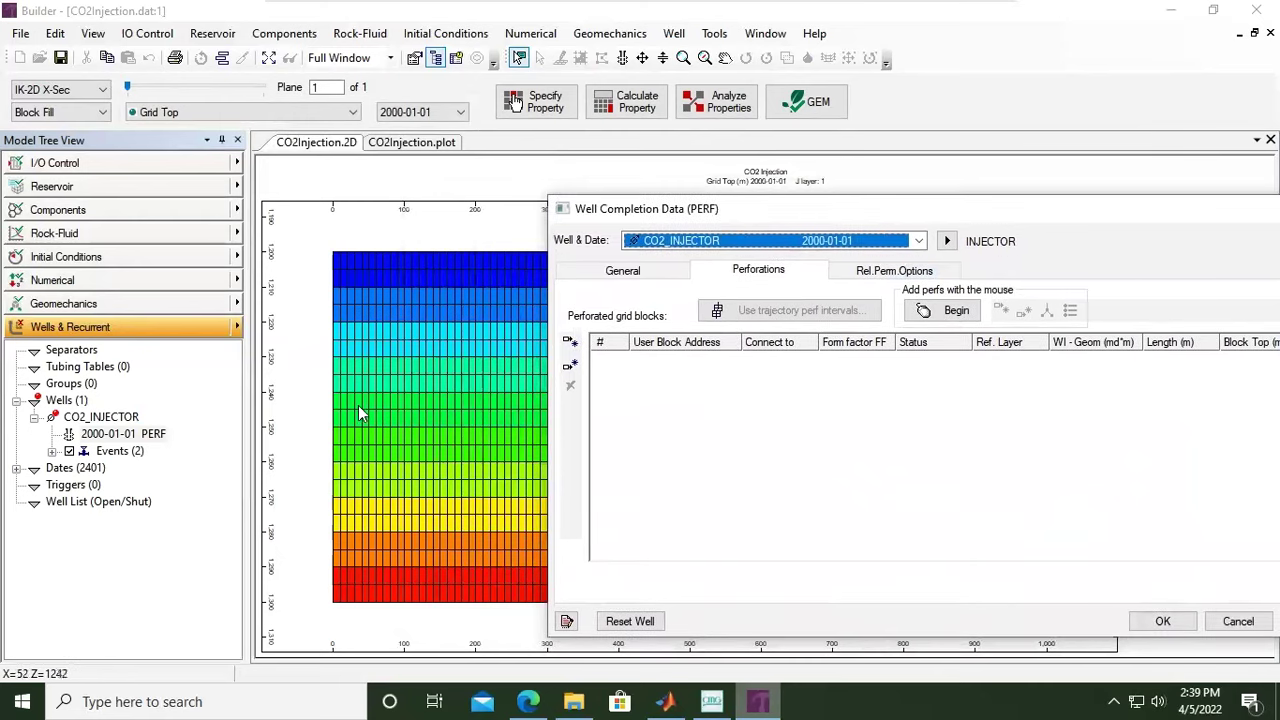
# - Insert a perforation row with User Block Address 1 1 18 for CO2_INJECTOR
pyautogui.click(570, 342)
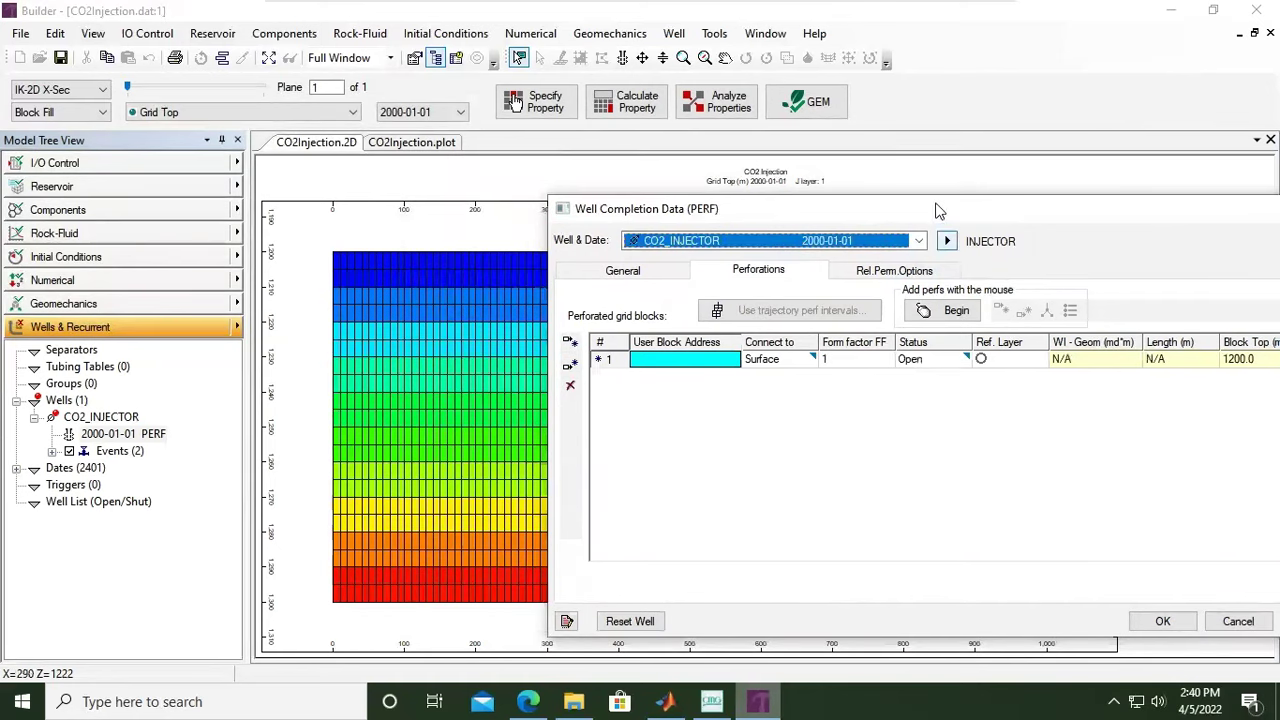
pyautogui.moveTo(940, 208); pyautogui.dragTo(607, 193)
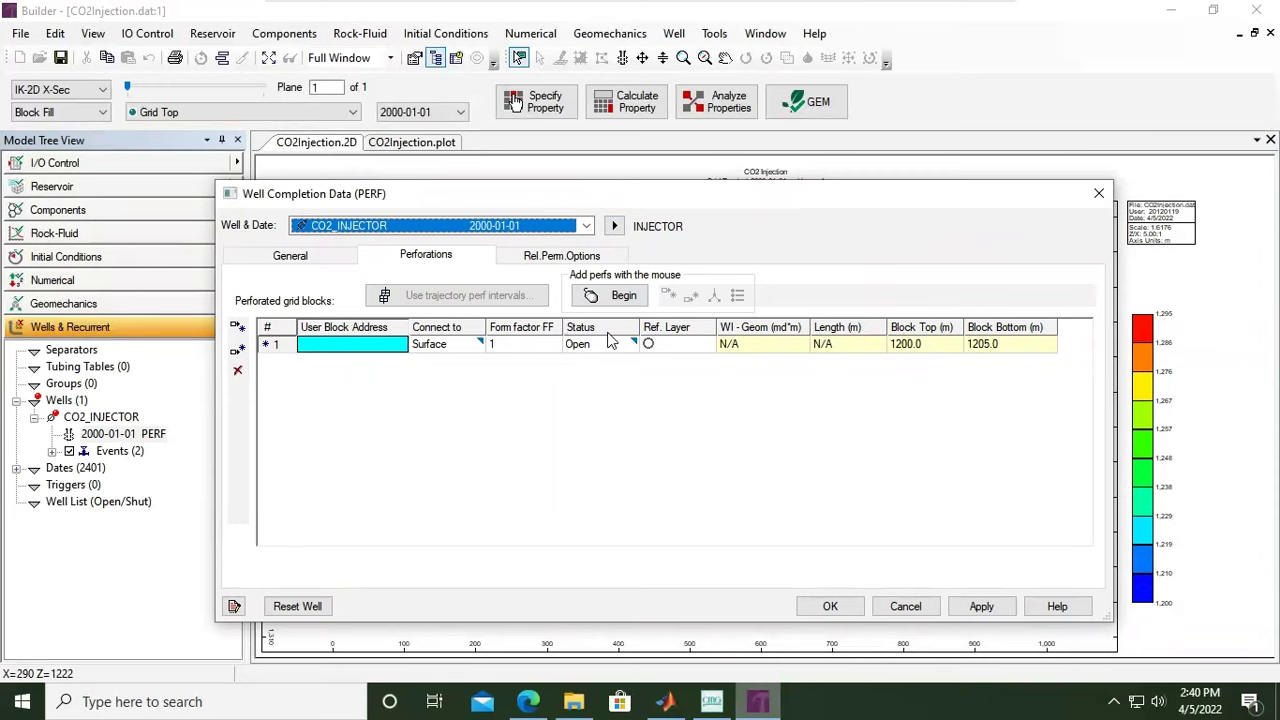
pyautogui.click(358, 346)
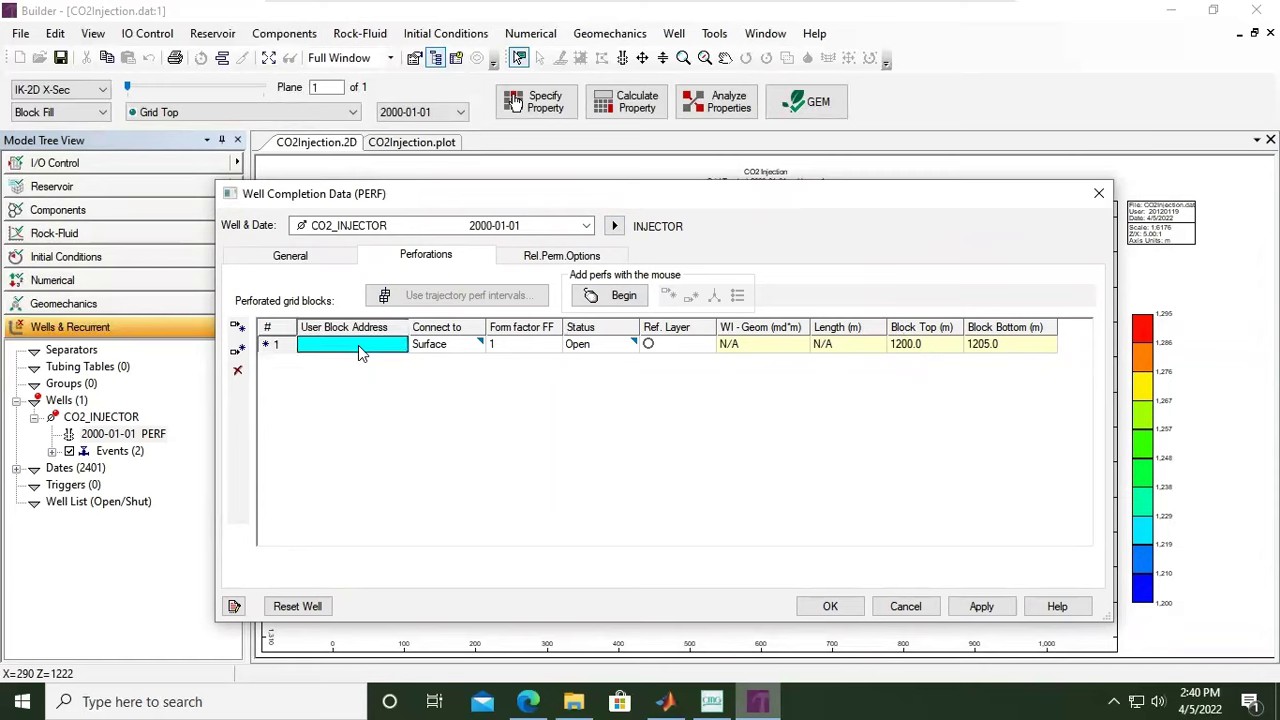
pyautogui.click(358, 345)
pyautogui.write('1')
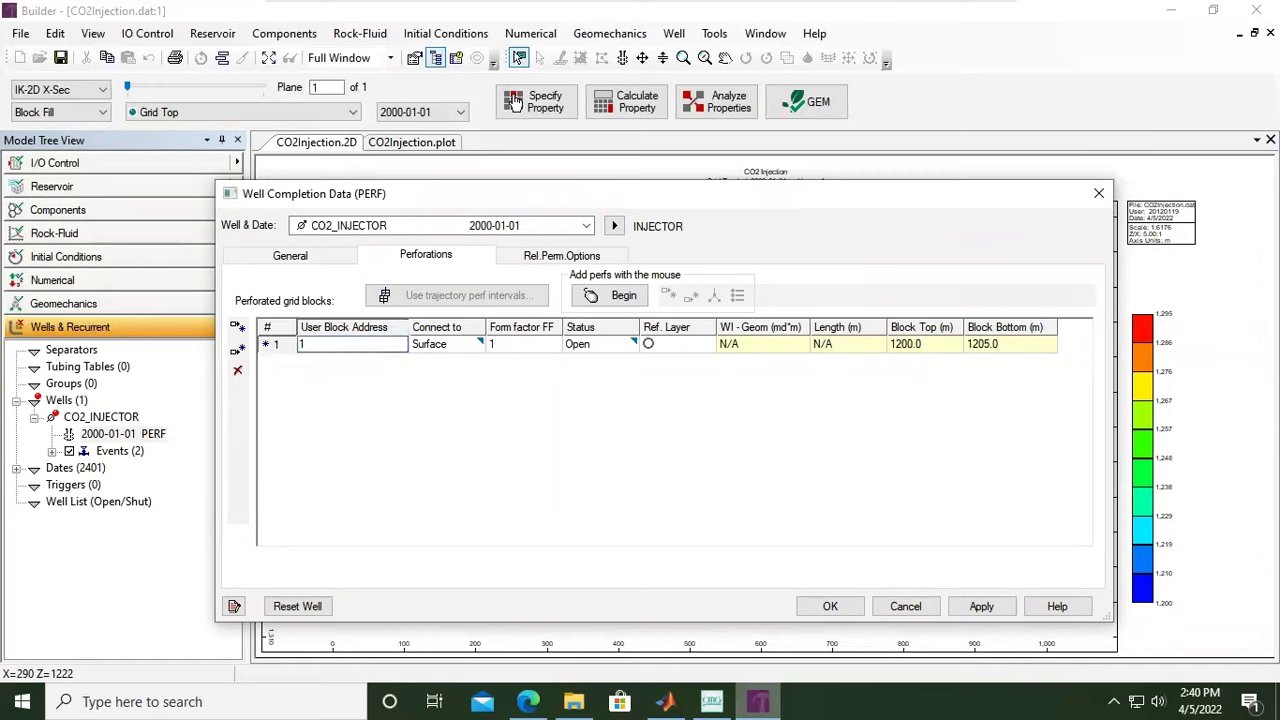
pyautogui.write(' 1 18')
pyautogui.write('20')
pyautogui.press('Return')
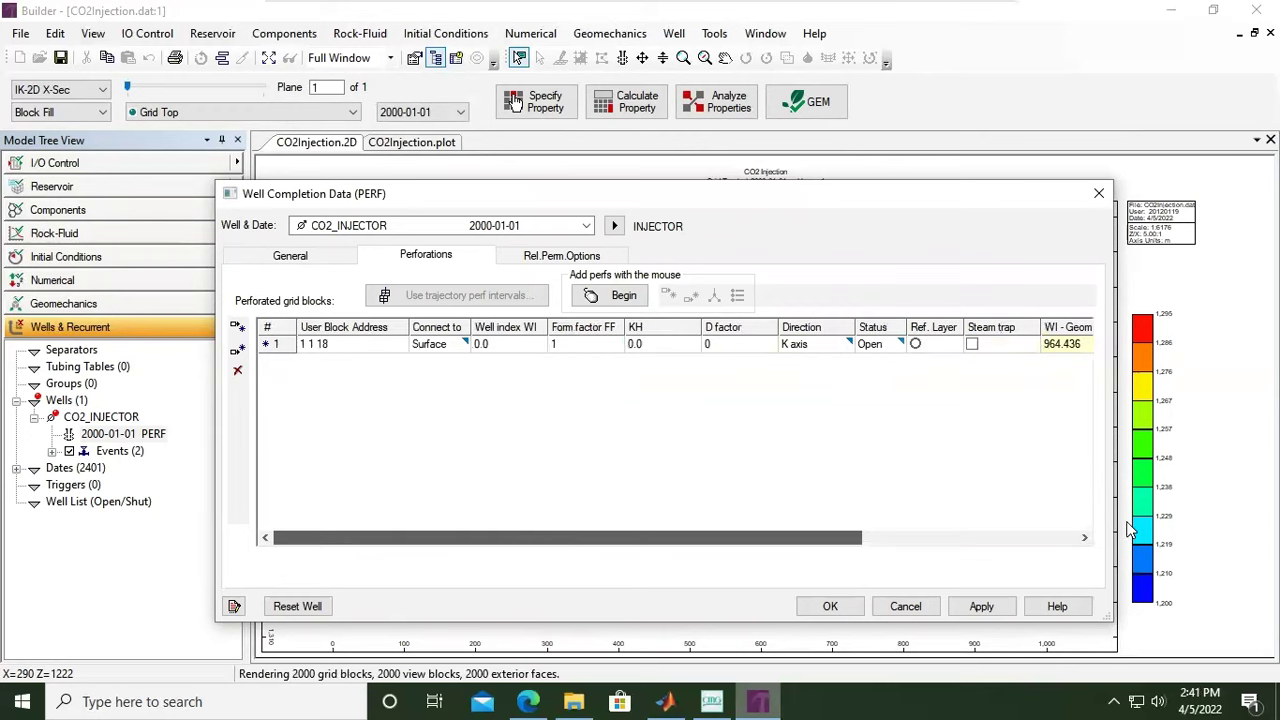
pyautogui.moveTo(440, 537); pyautogui.dragTo(347, 439)
pyautogui.click(340, 352)
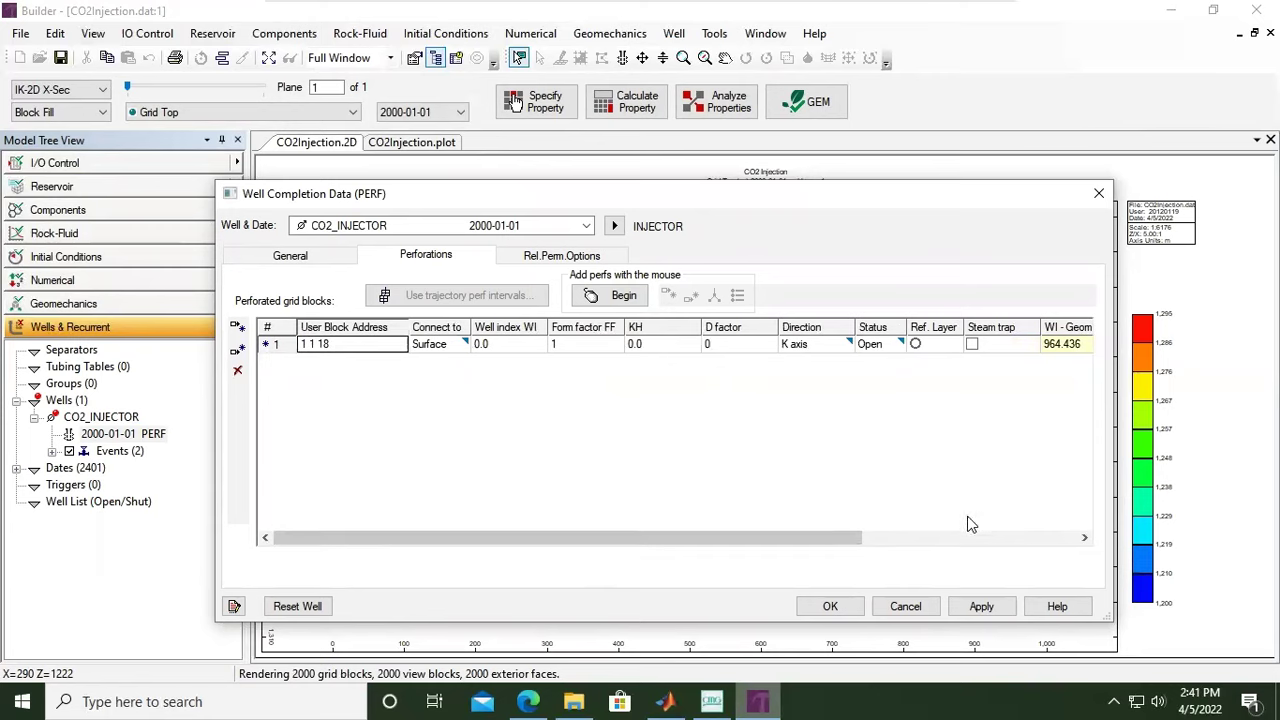
pyautogui.moveTo(723, 526); pyautogui.dragTo(451, 554)
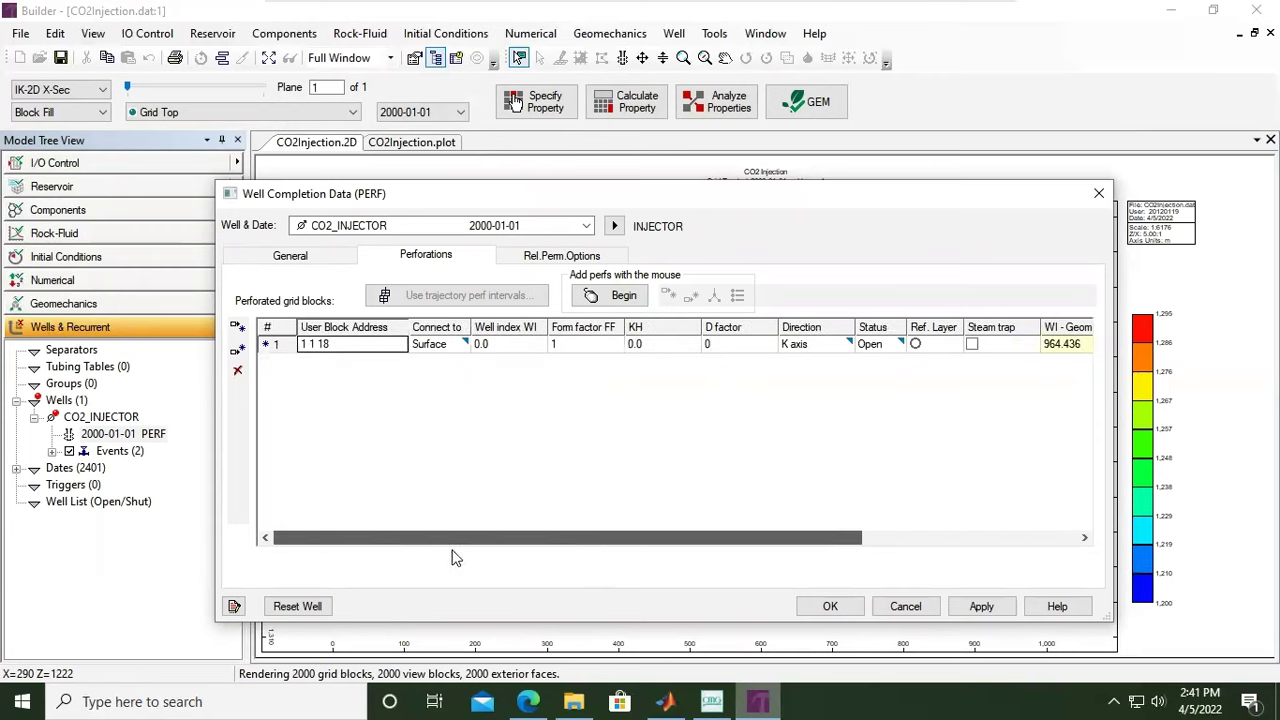
# - Clear the duplicate-address error by deleting the extra empty perforation row
pyautogui.click(241, 346)
pyautogui.click(332, 364)
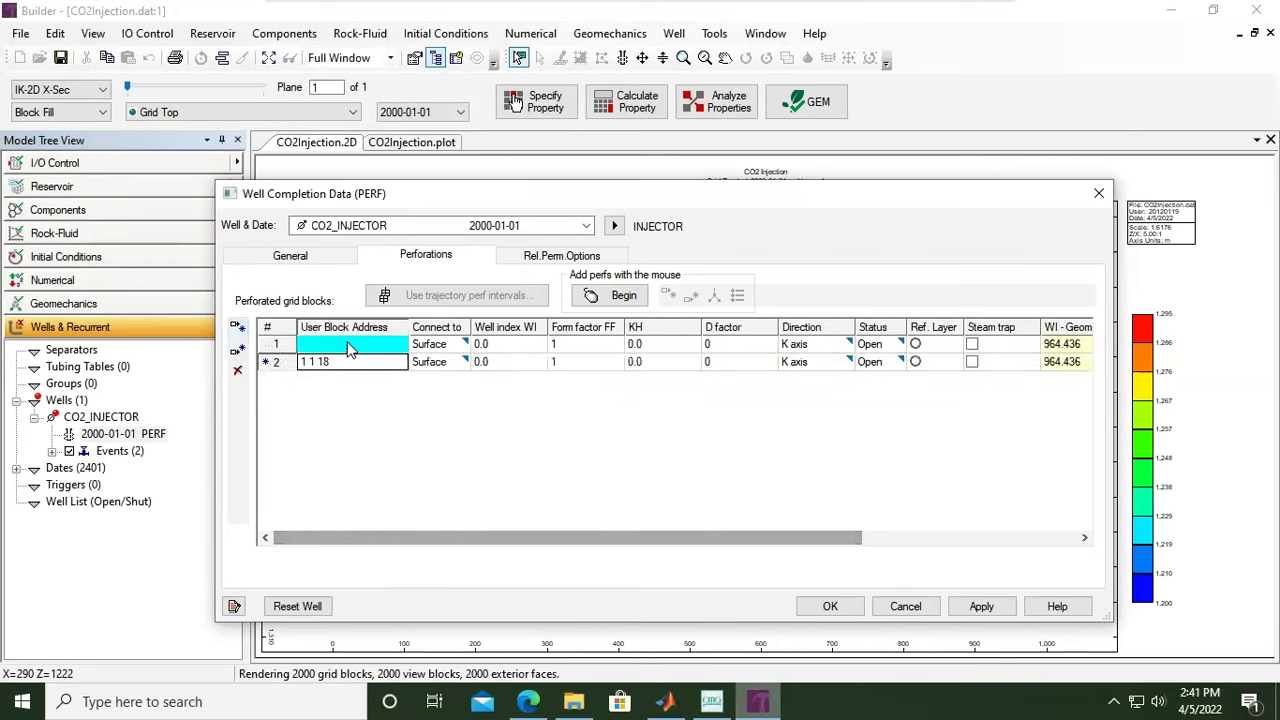
pyautogui.click(348, 345)
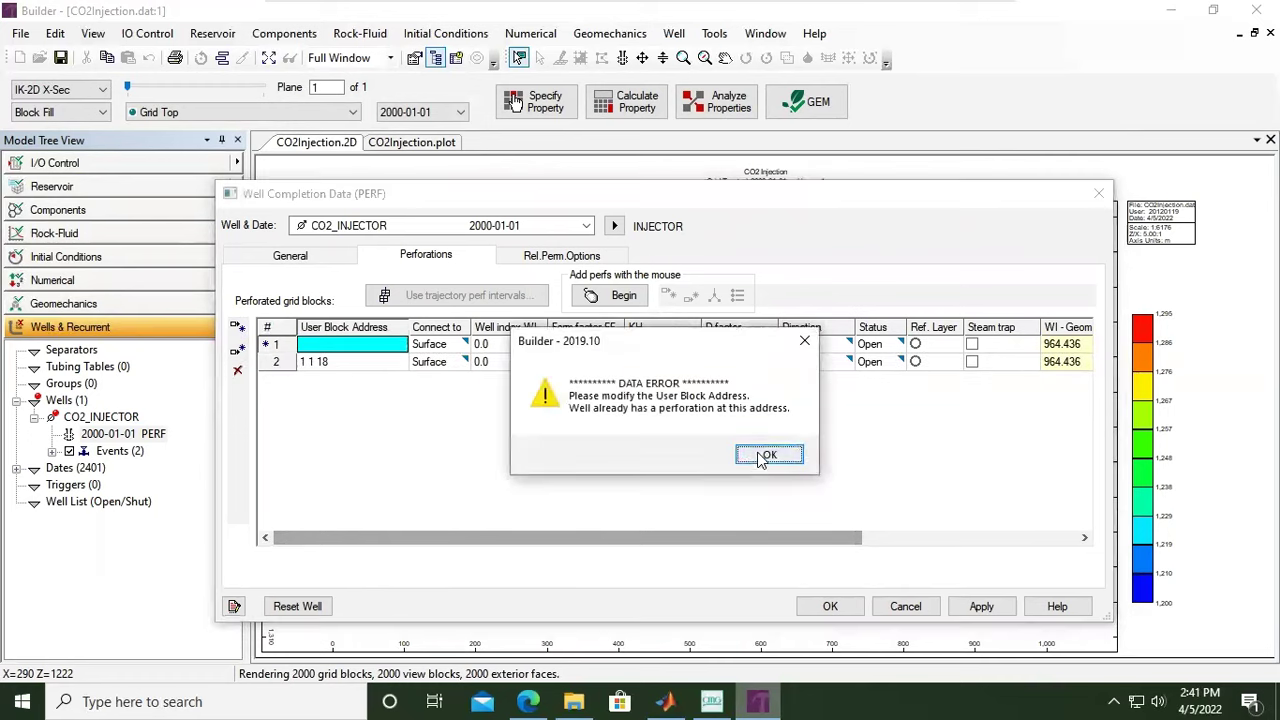
pyautogui.click(764, 455)
pyautogui.click(268, 363)
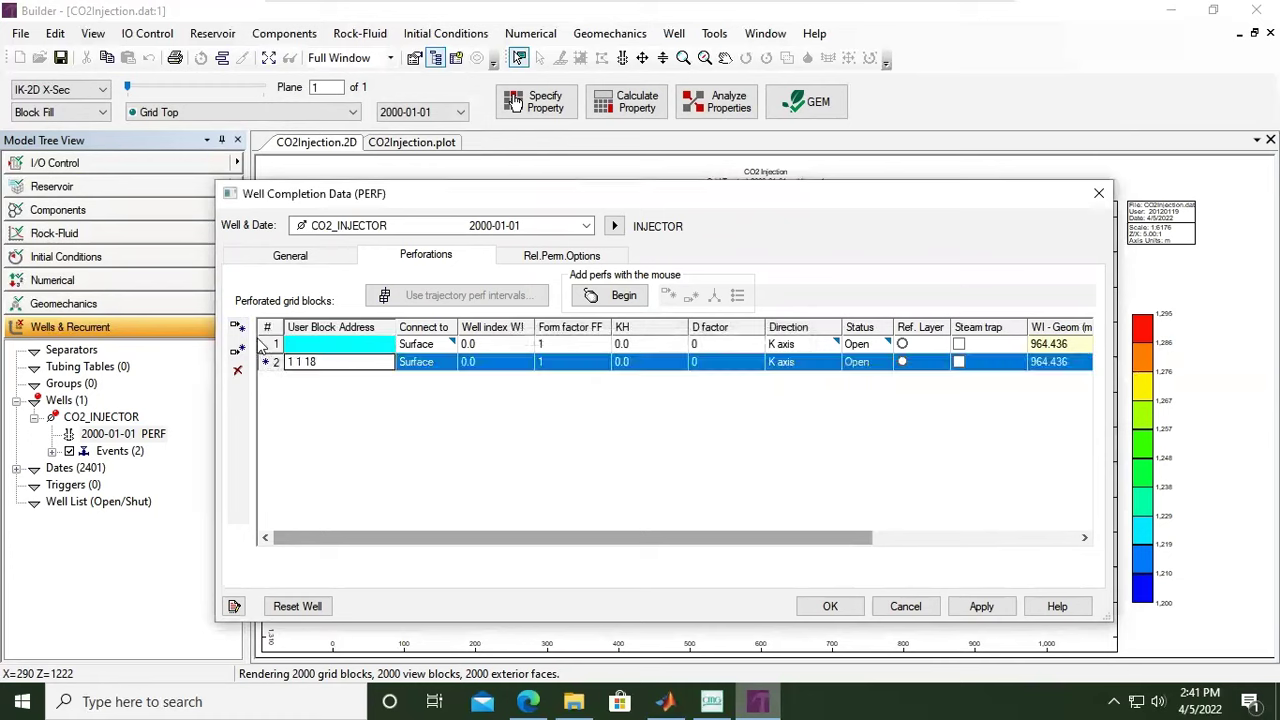
pyautogui.click(238, 370)
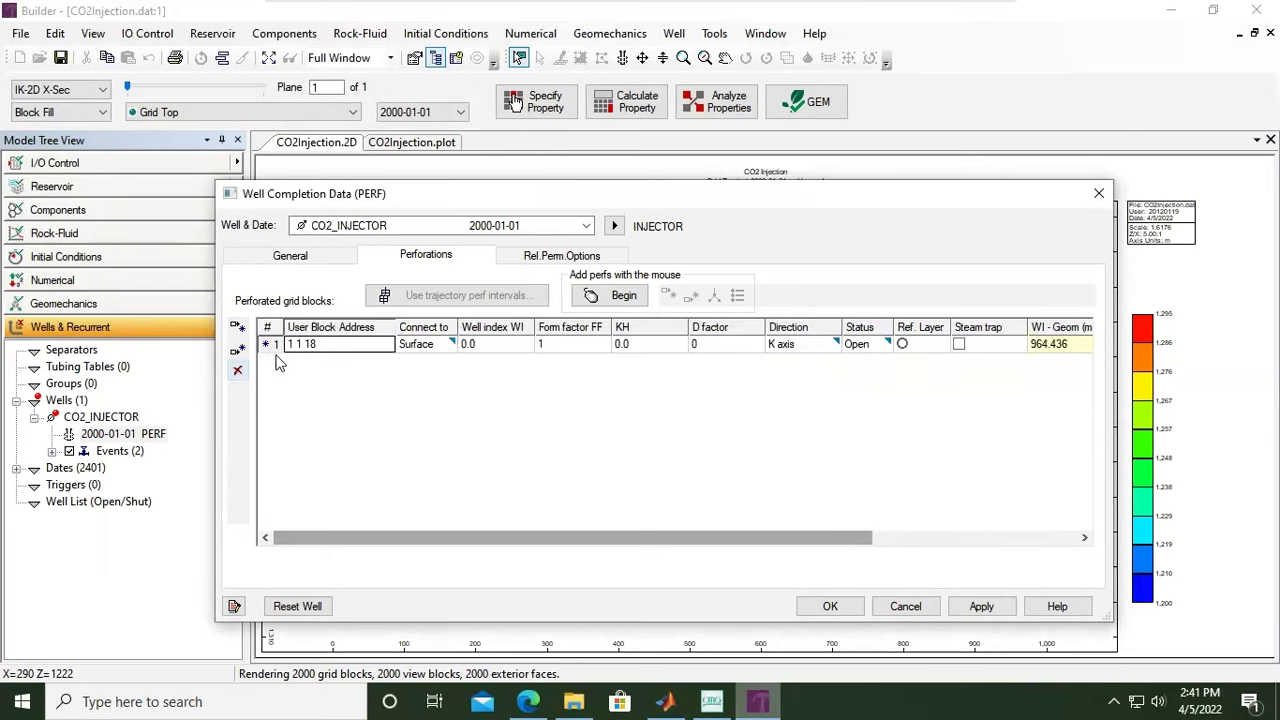
# - Add a row-2 perforation at block 1 1 19, then insert a third row
pyautogui.click(239, 352)
pyautogui.click(328, 344)
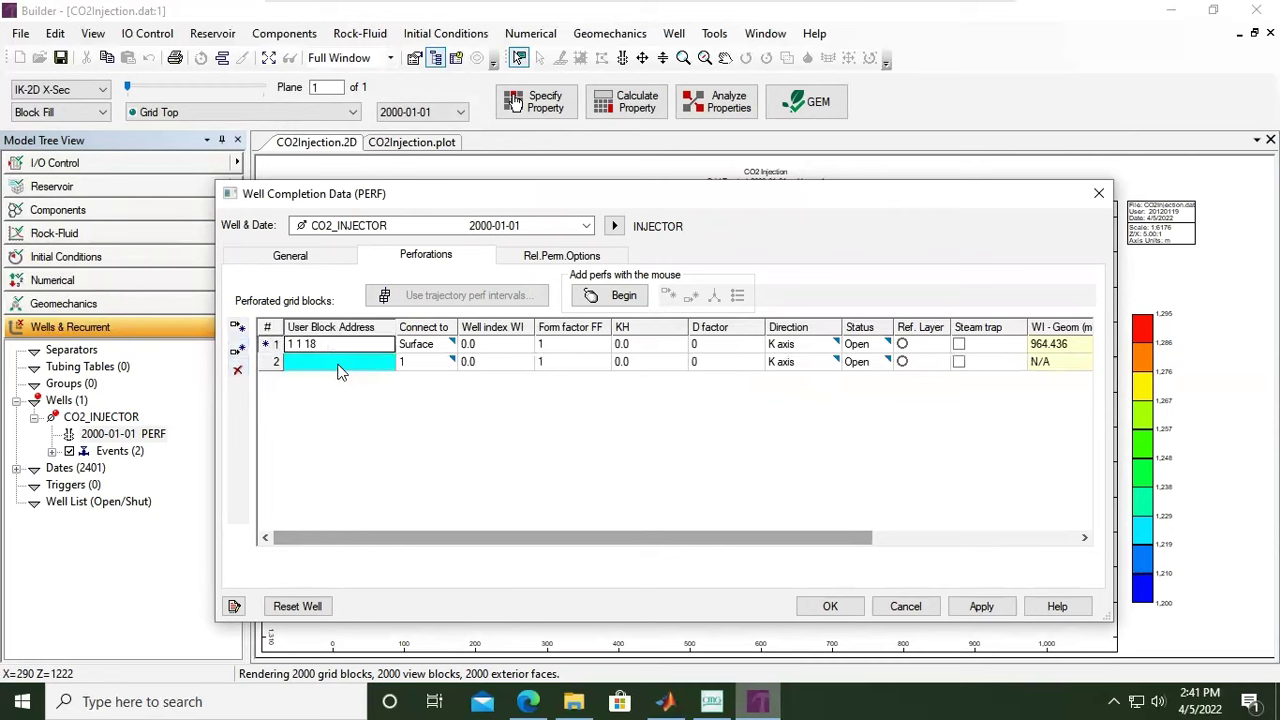
pyautogui.click(338, 366)
pyautogui.write('1')
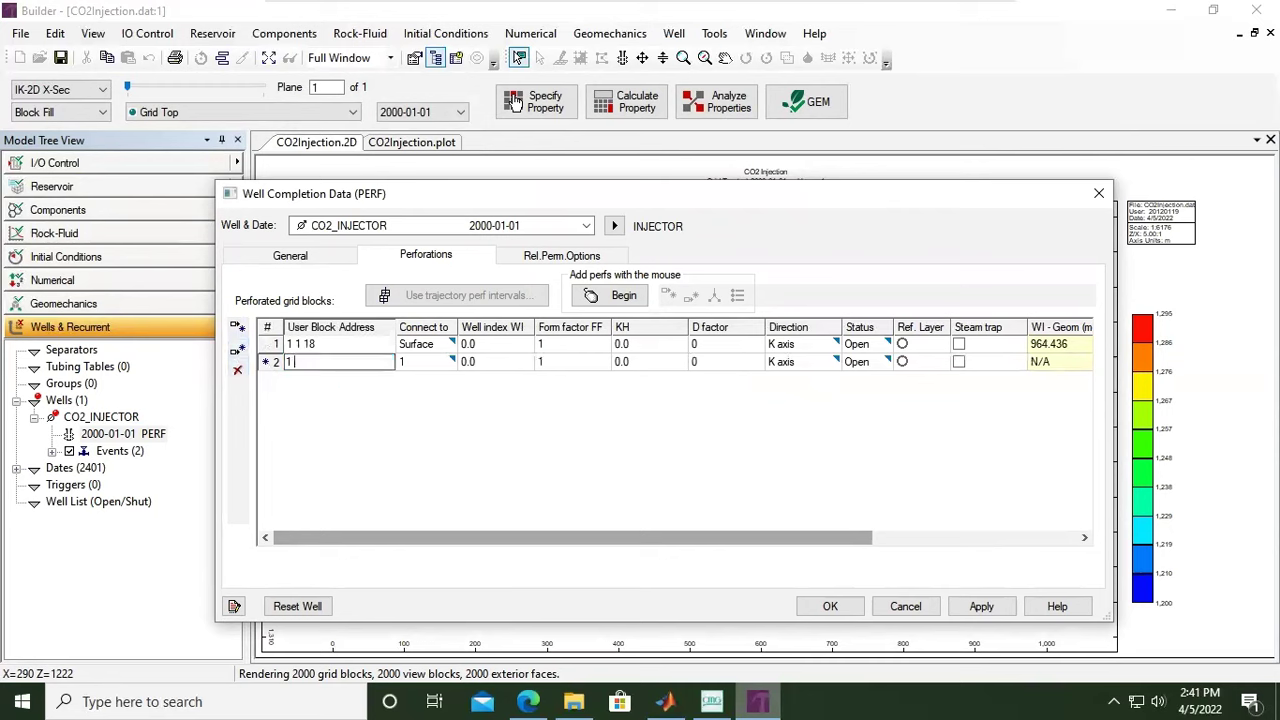
pyautogui.write(' 1 19')
pyautogui.press('Return')
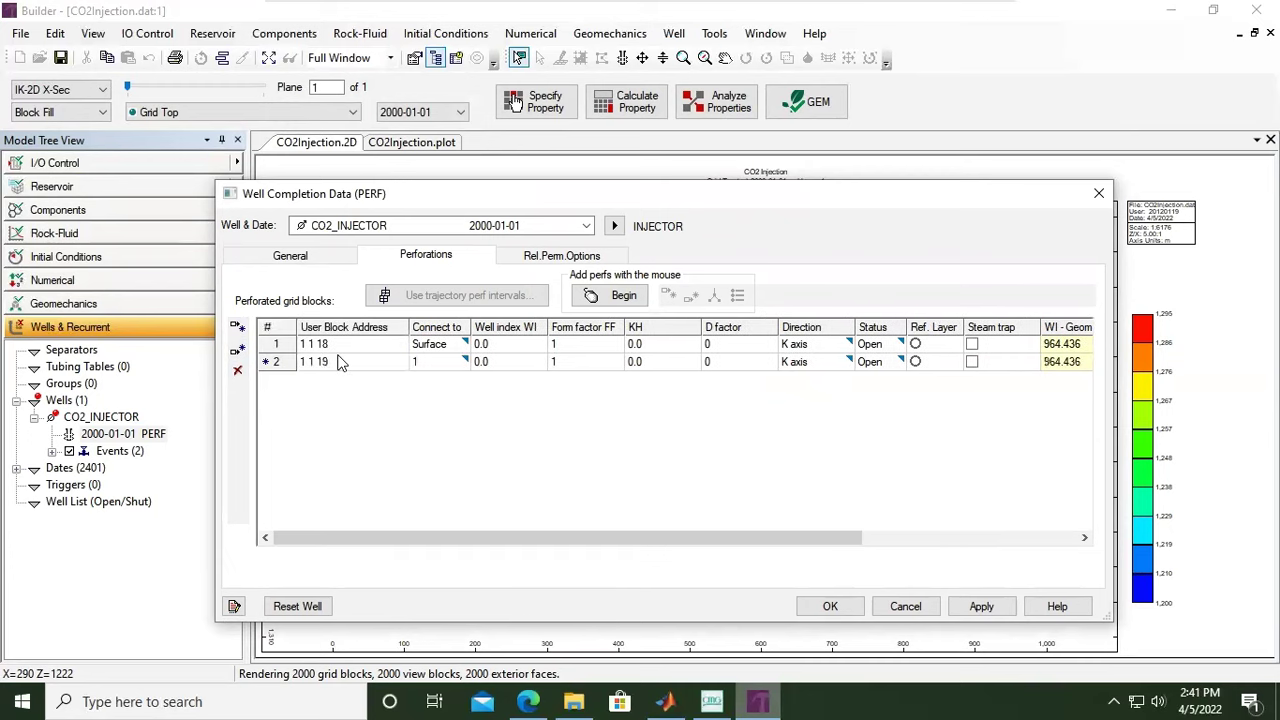
pyautogui.click(238, 351)
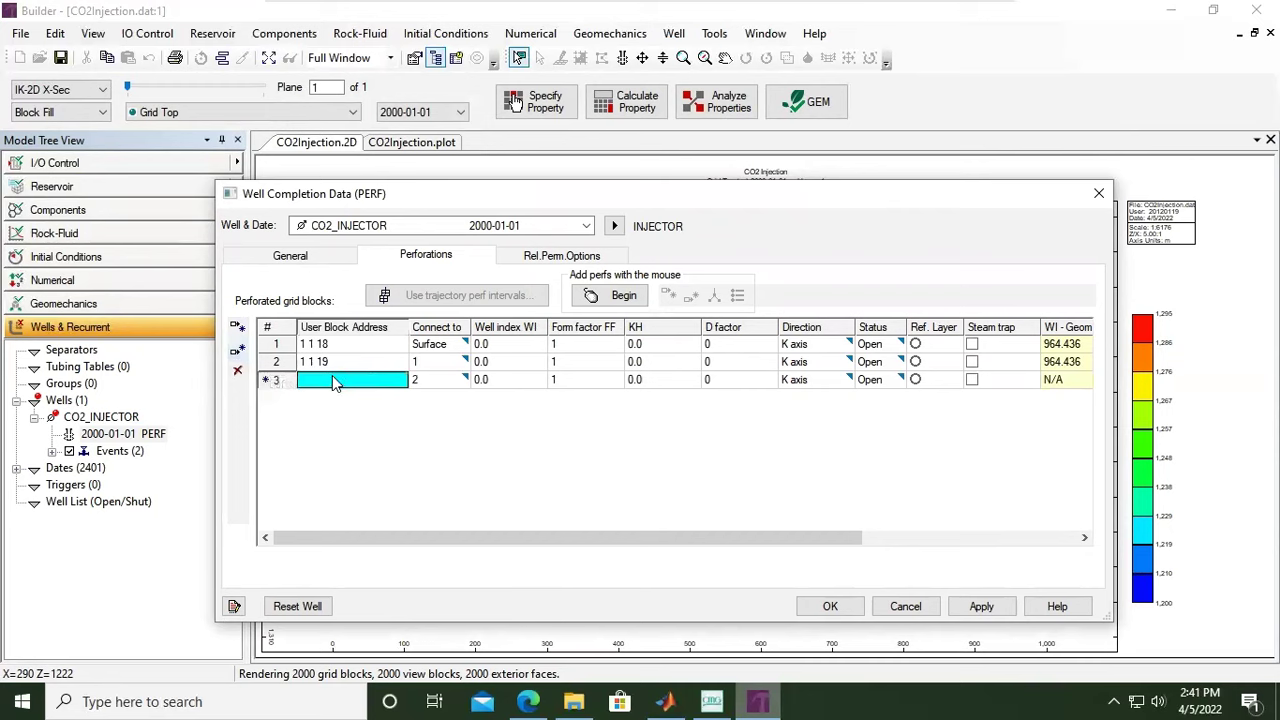
pyautogui.click(332, 375)
# - Enter block 1 1 20 for the third perforation and check the well on the grid plot
pyautogui.write('1 1 2')
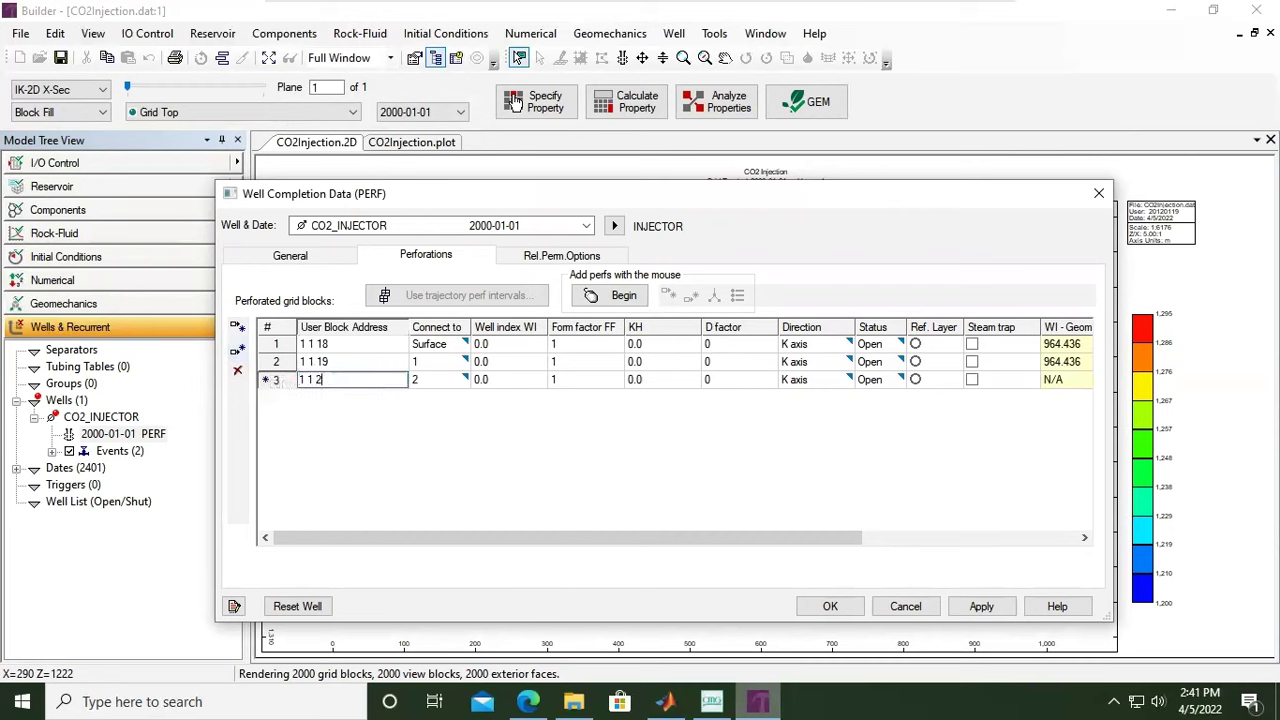
pyautogui.write('0')
pyautogui.press('Return')
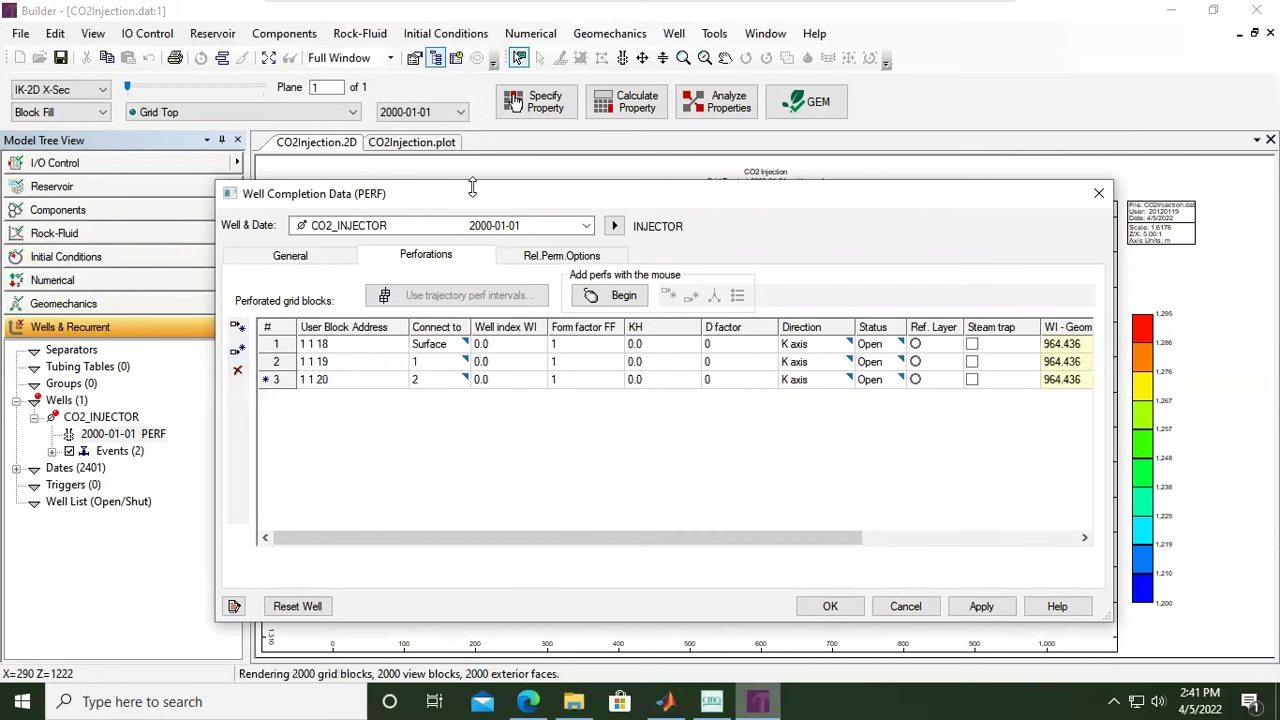
pyautogui.moveTo(474, 197); pyautogui.dragTo(786, 204)
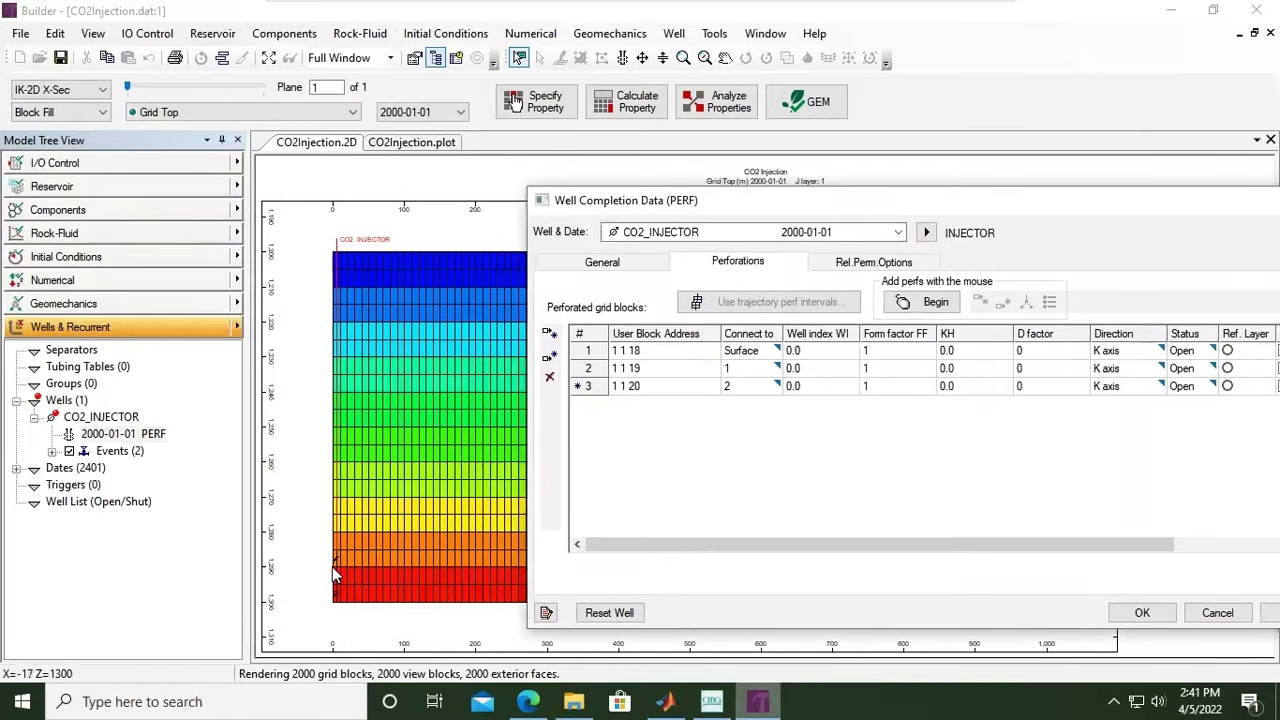
pyautogui.scroll(3, 352, 568)
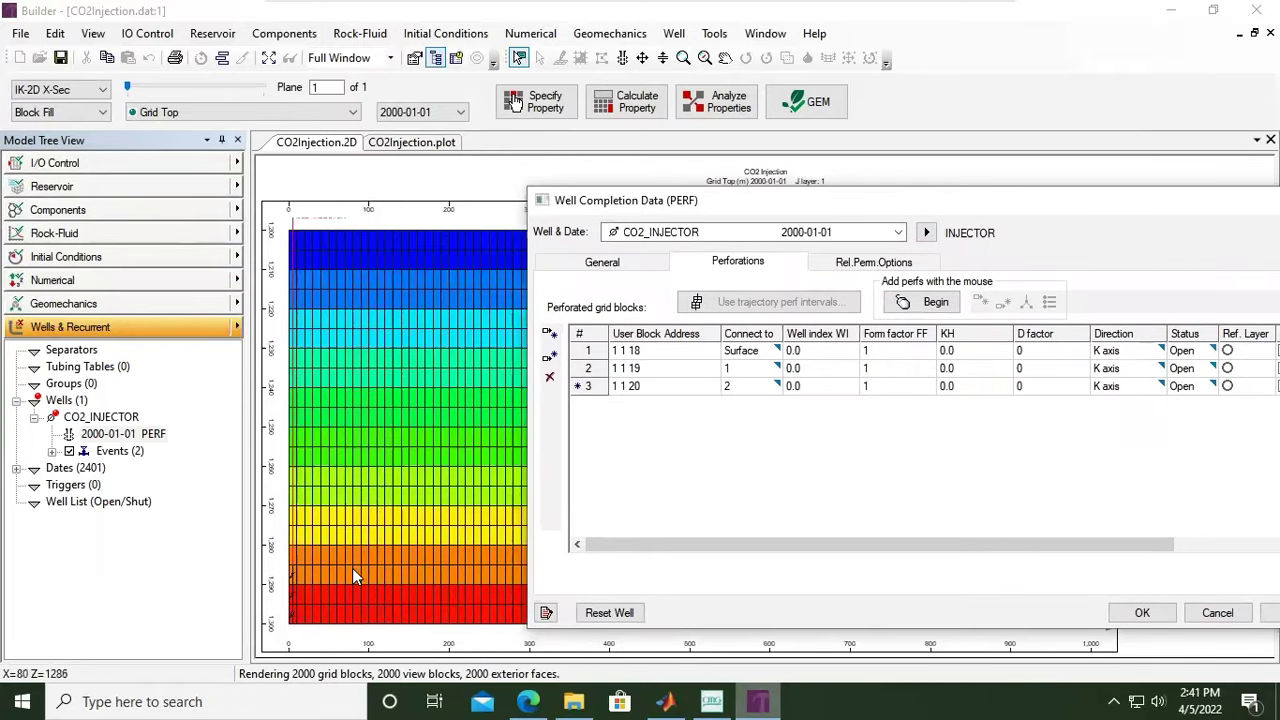
pyautogui.click(725, 57)
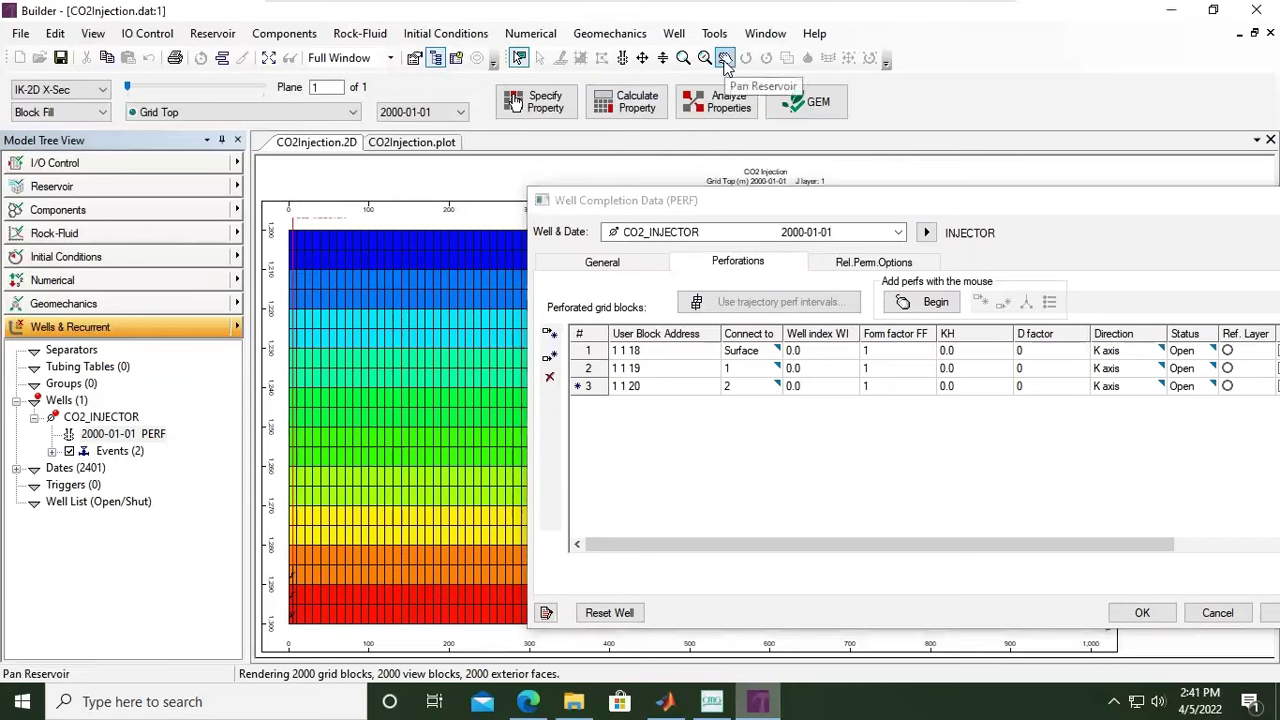
pyautogui.click(393, 430)
pyautogui.moveTo(494, 312); pyautogui.dragTo(328, 470)
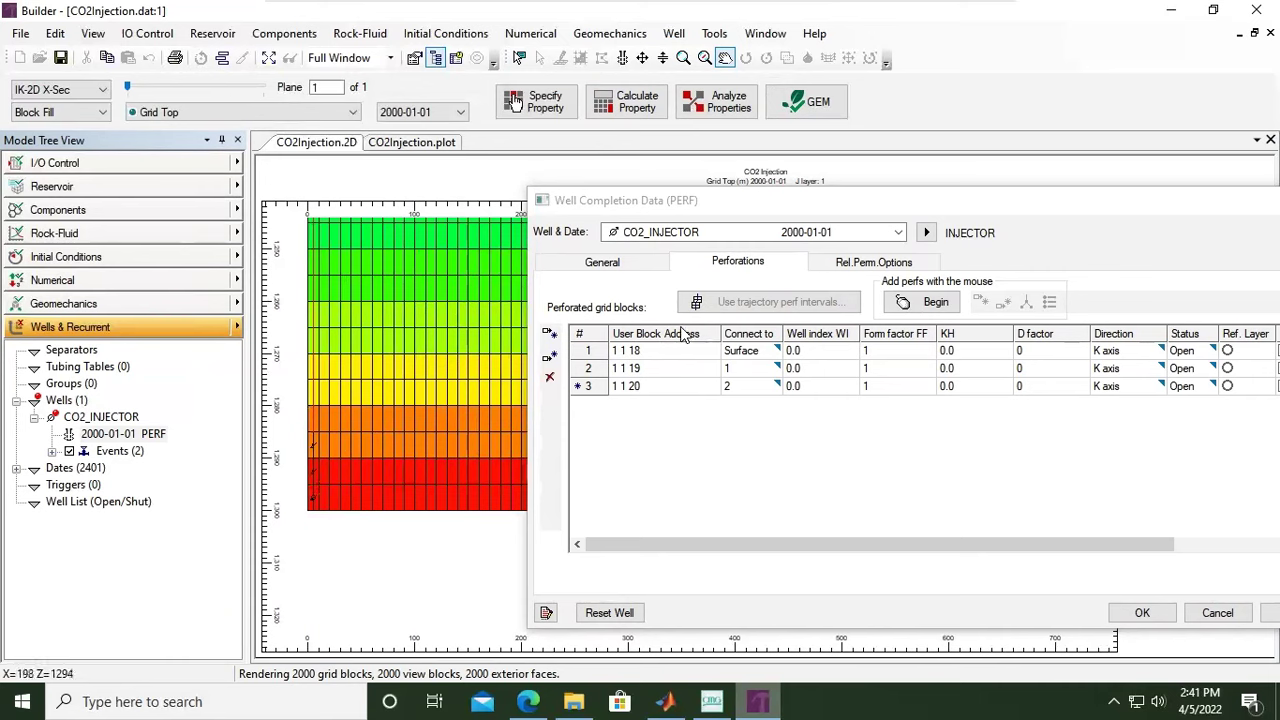
pyautogui.moveTo(757, 203); pyautogui.dragTo(389, 187)
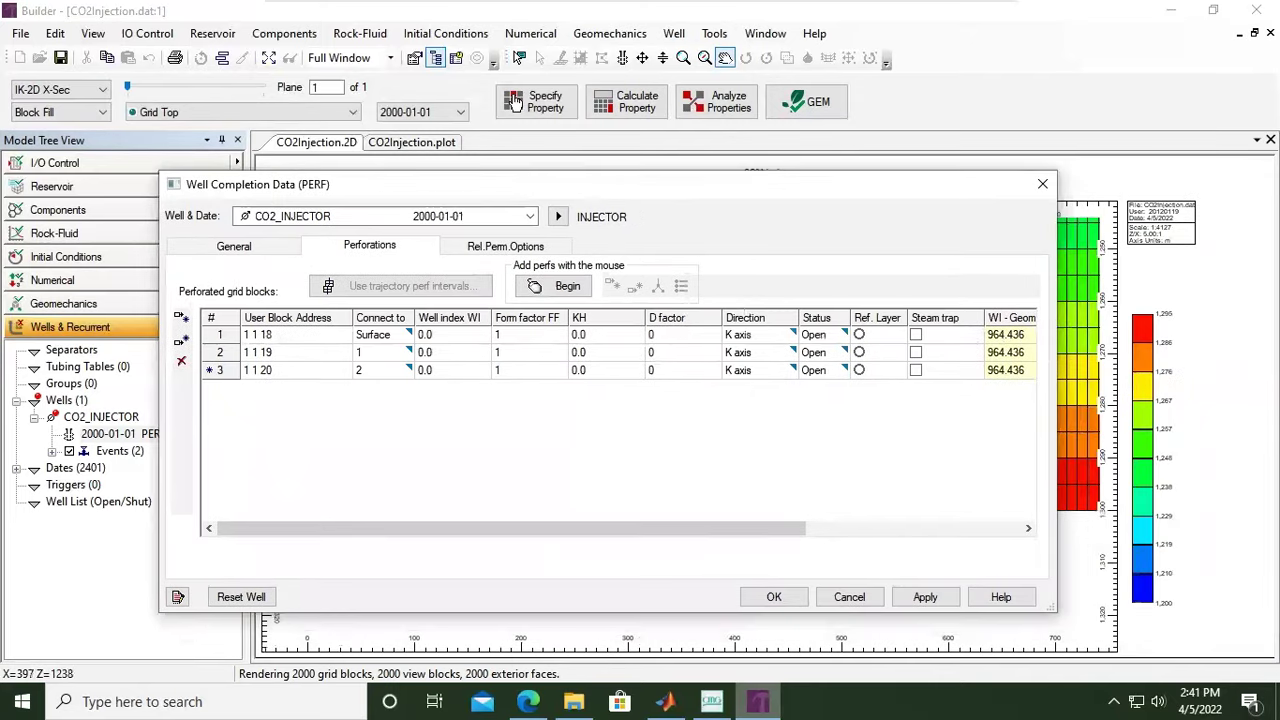
# - Review the Block Top/Bottom columns, then apply and accept the three perforations
pyautogui.moveTo(1057, 206); pyautogui.dragTo(1278, 206)
pyautogui.moveTo(885, 186); pyautogui.dragTo(753, 188)
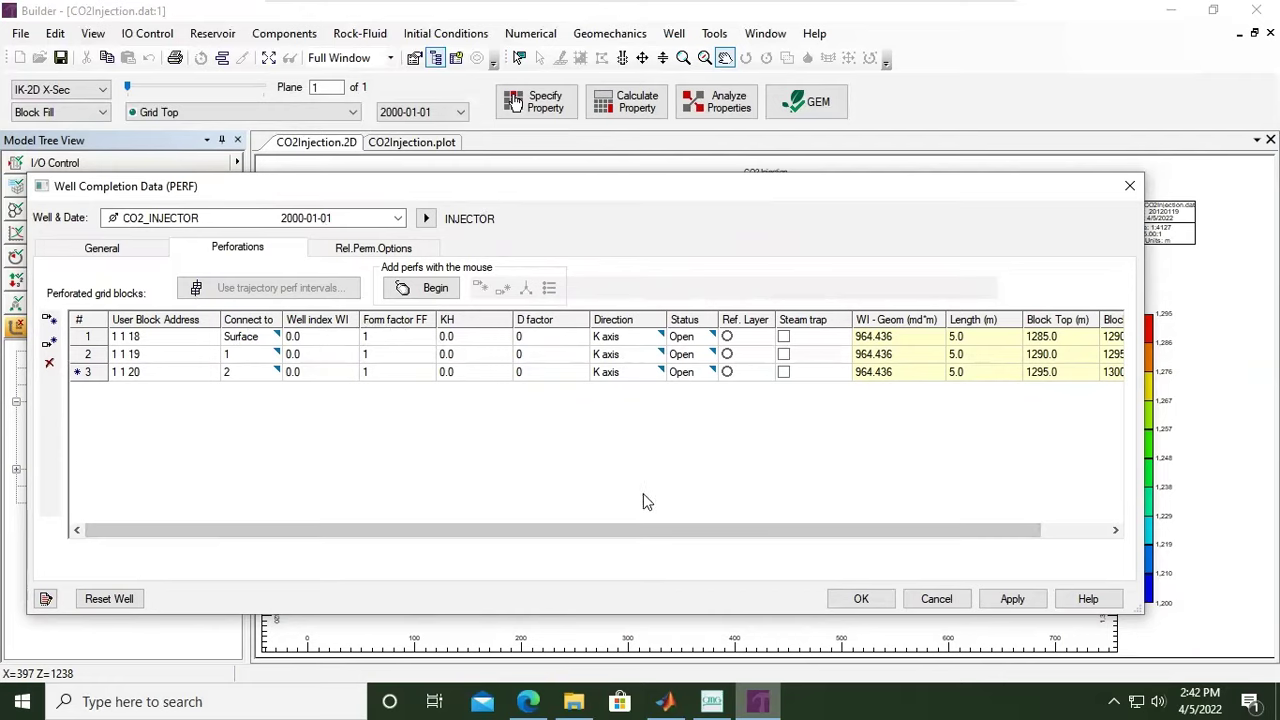
pyautogui.moveTo(651, 530); pyautogui.dragTo(810, 535)
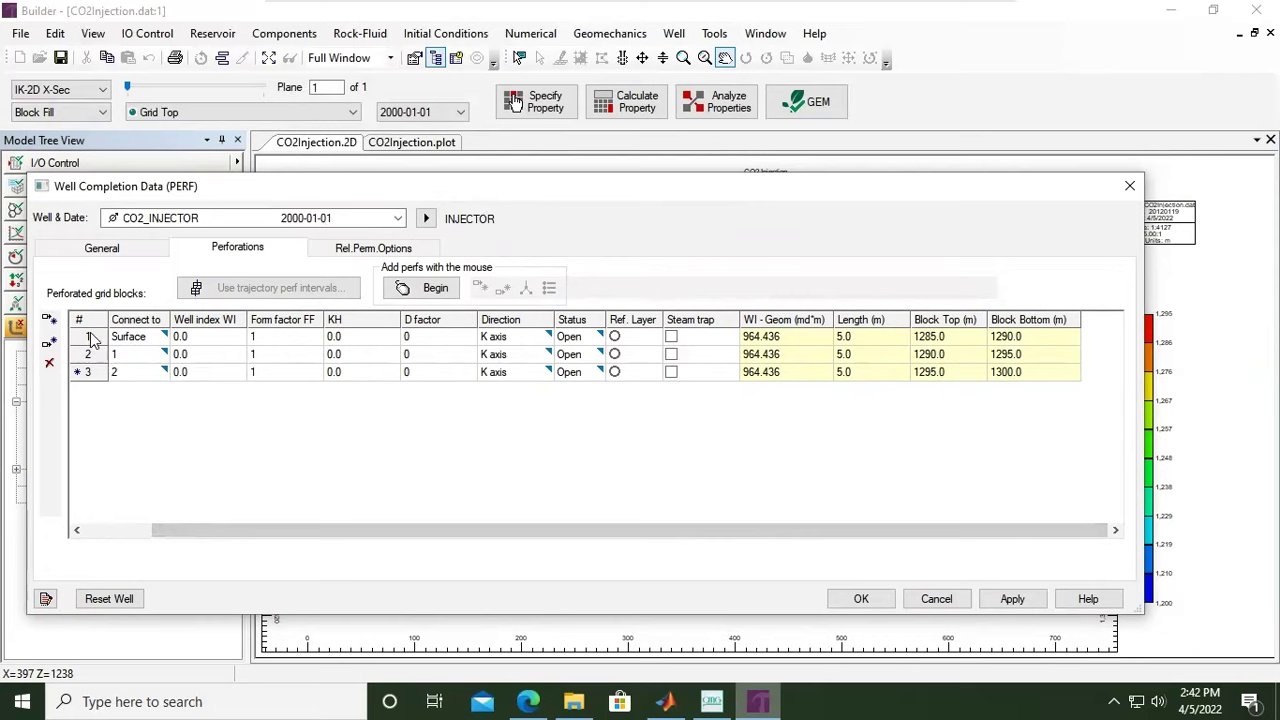
pyautogui.click(133, 527)
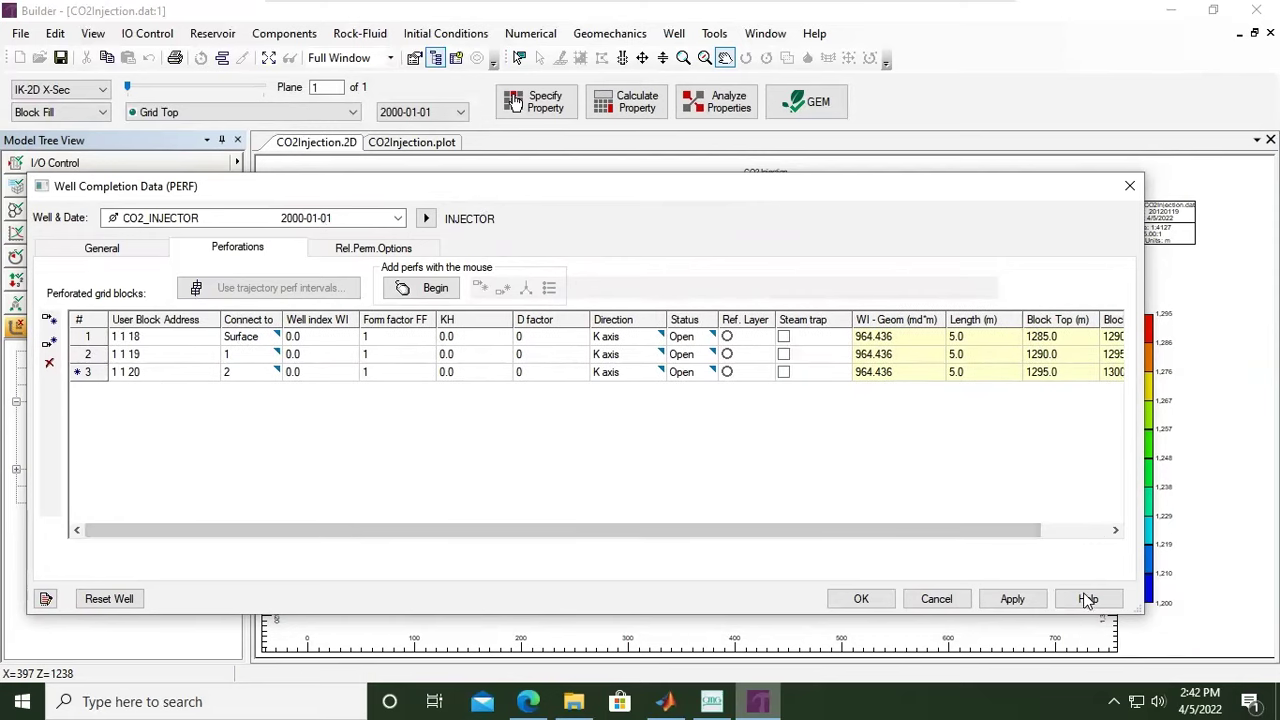
pyautogui.moveTo(999, 536); pyautogui.dragTo(1121, 531)
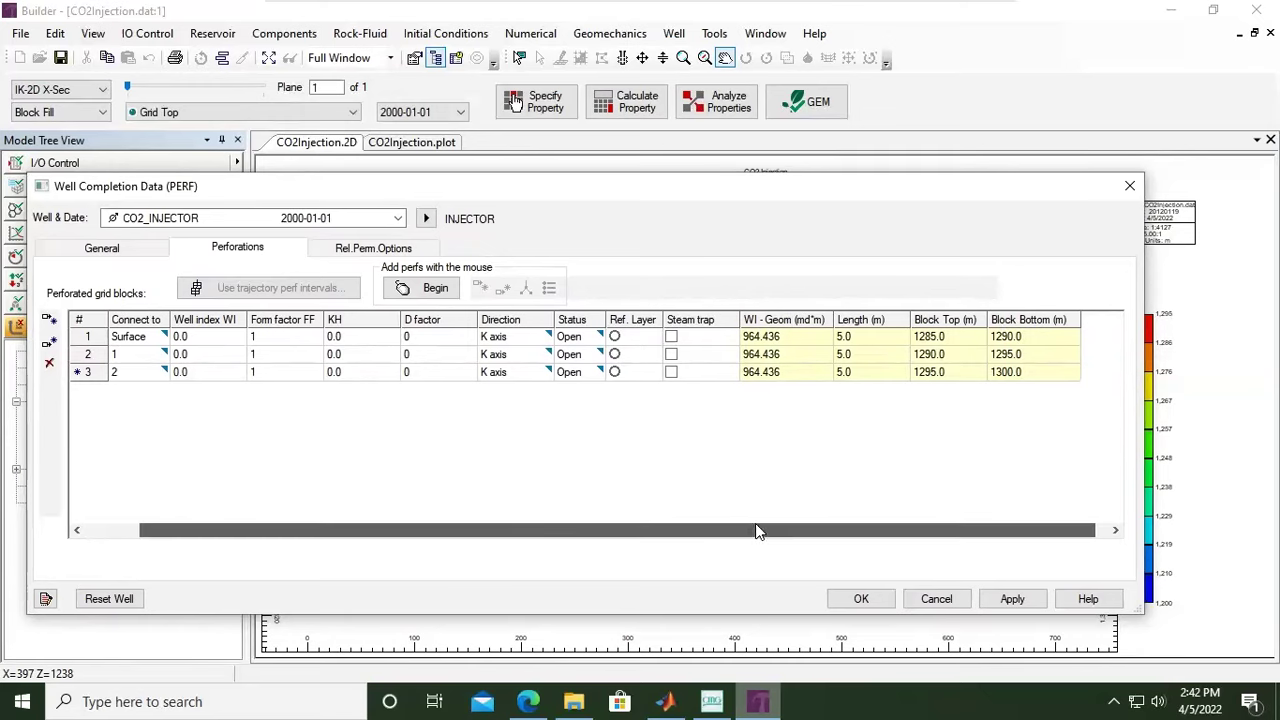
pyautogui.moveTo(757, 531); pyautogui.dragTo(600, 520)
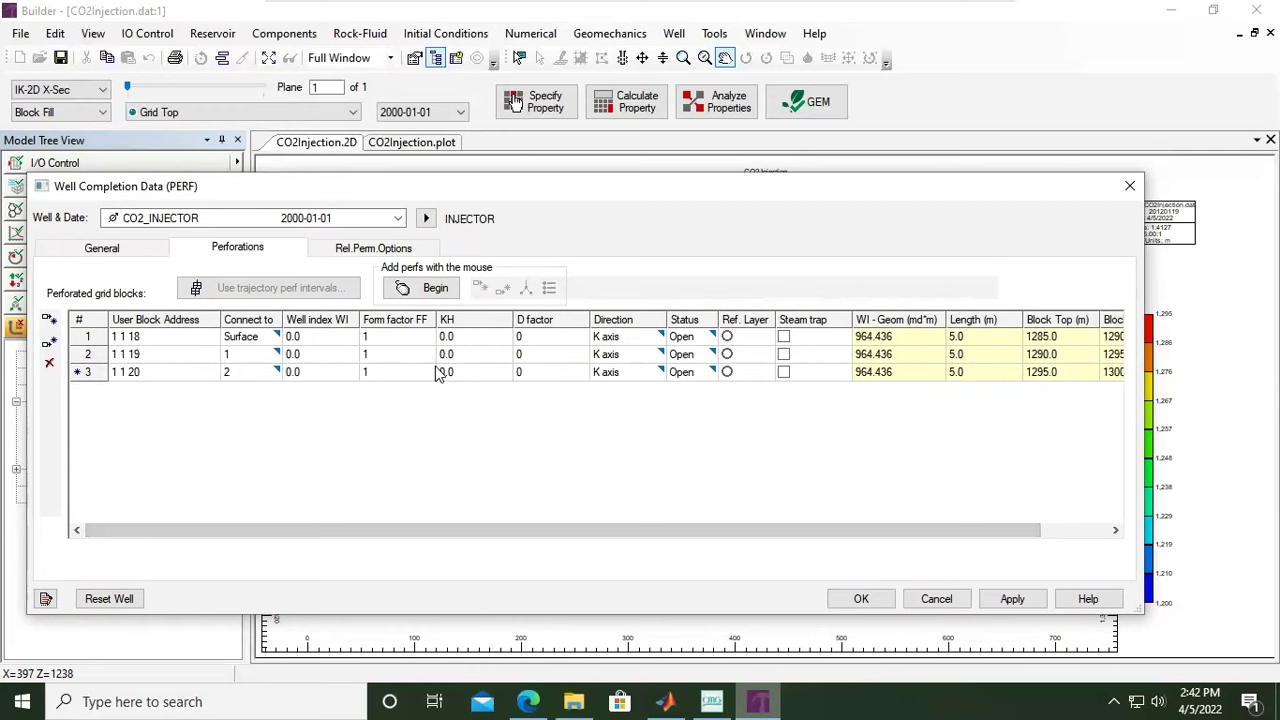
pyautogui.click(1021, 598)
pyautogui.click(858, 598)
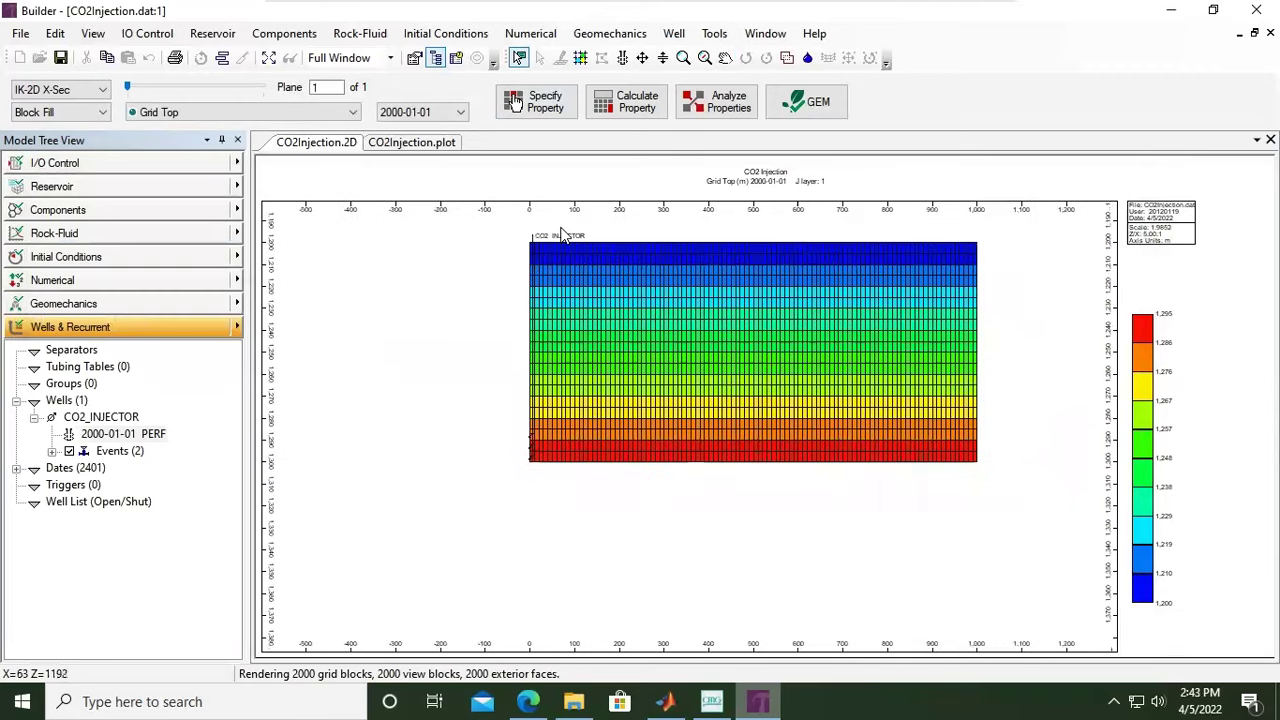
pyautogui.click(725, 57)
pyautogui.moveTo(643, 390); pyautogui.dragTo(454, 560)
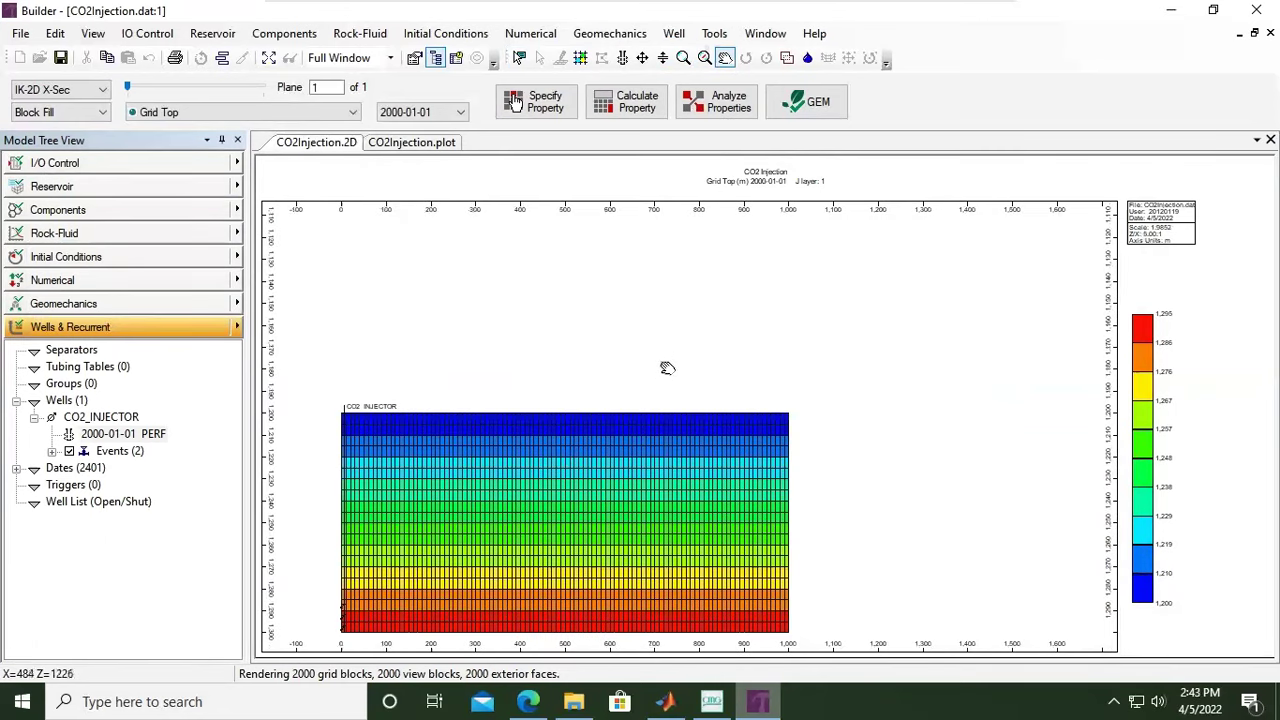
pyautogui.scroll(-2, 701, 334)
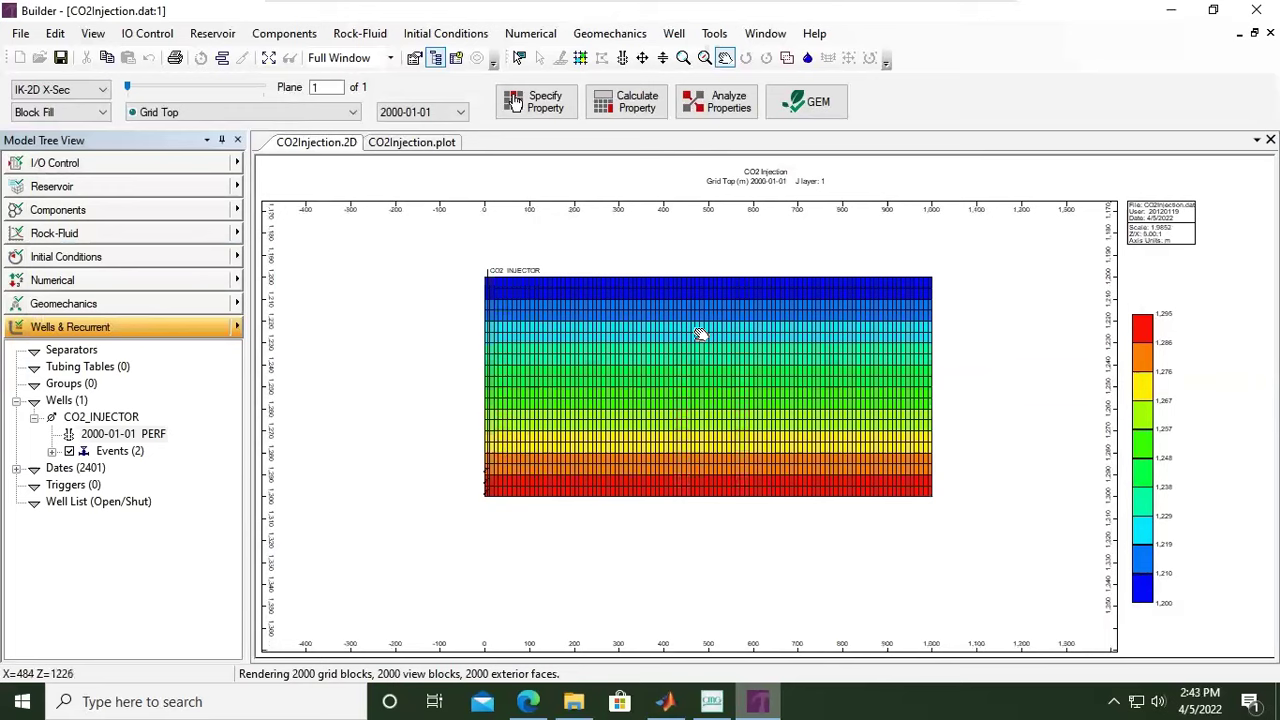
pyautogui.scroll(5, 448, 345)
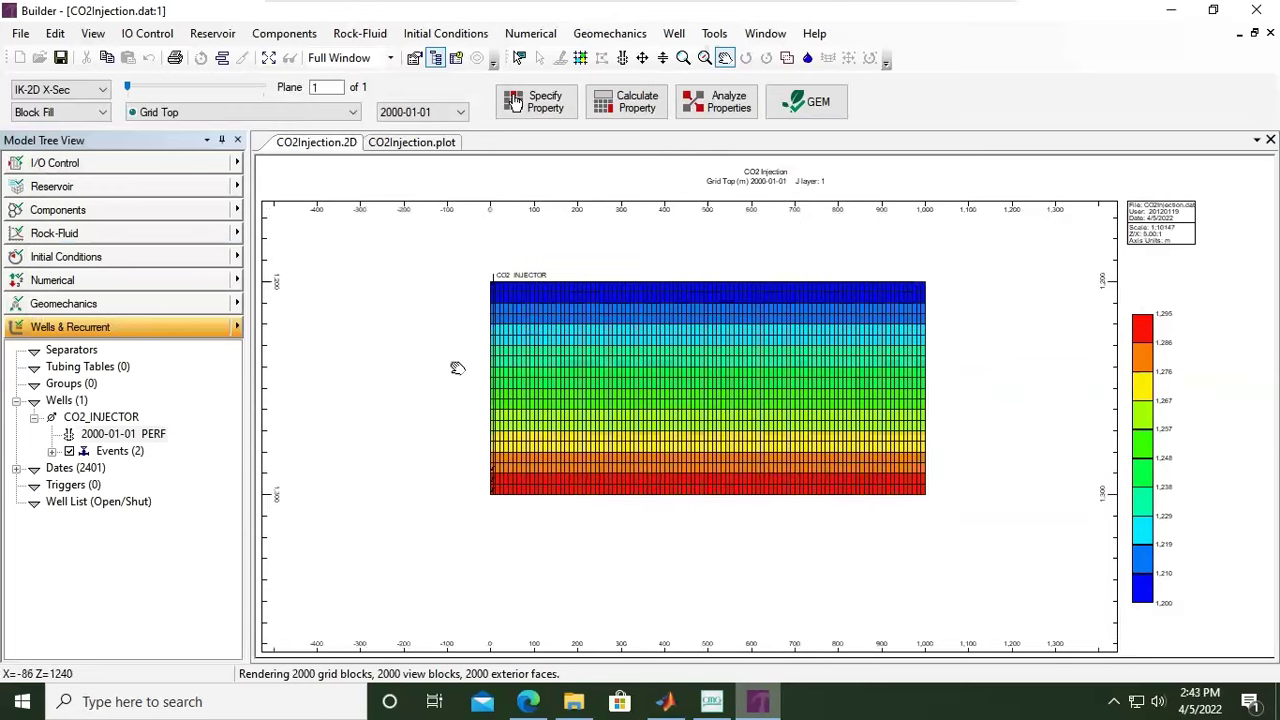
pyautogui.scroll(5, 440, 361)
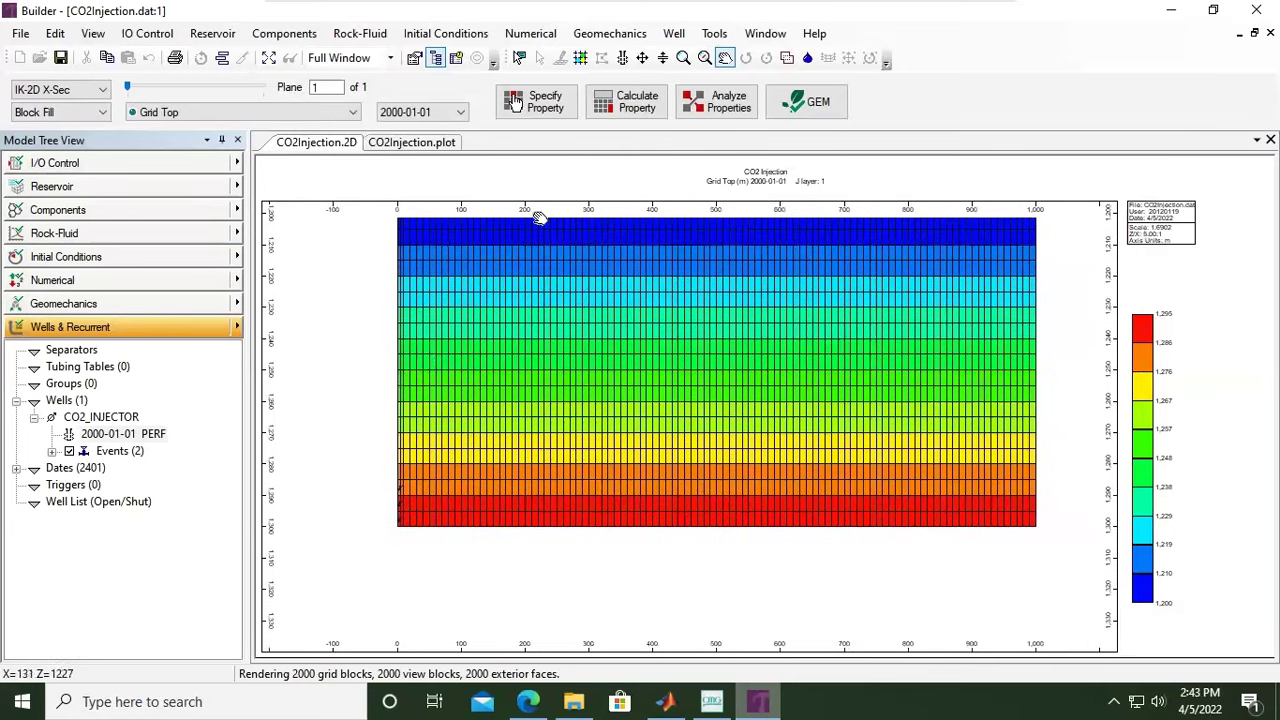
pyautogui.click(683, 59)
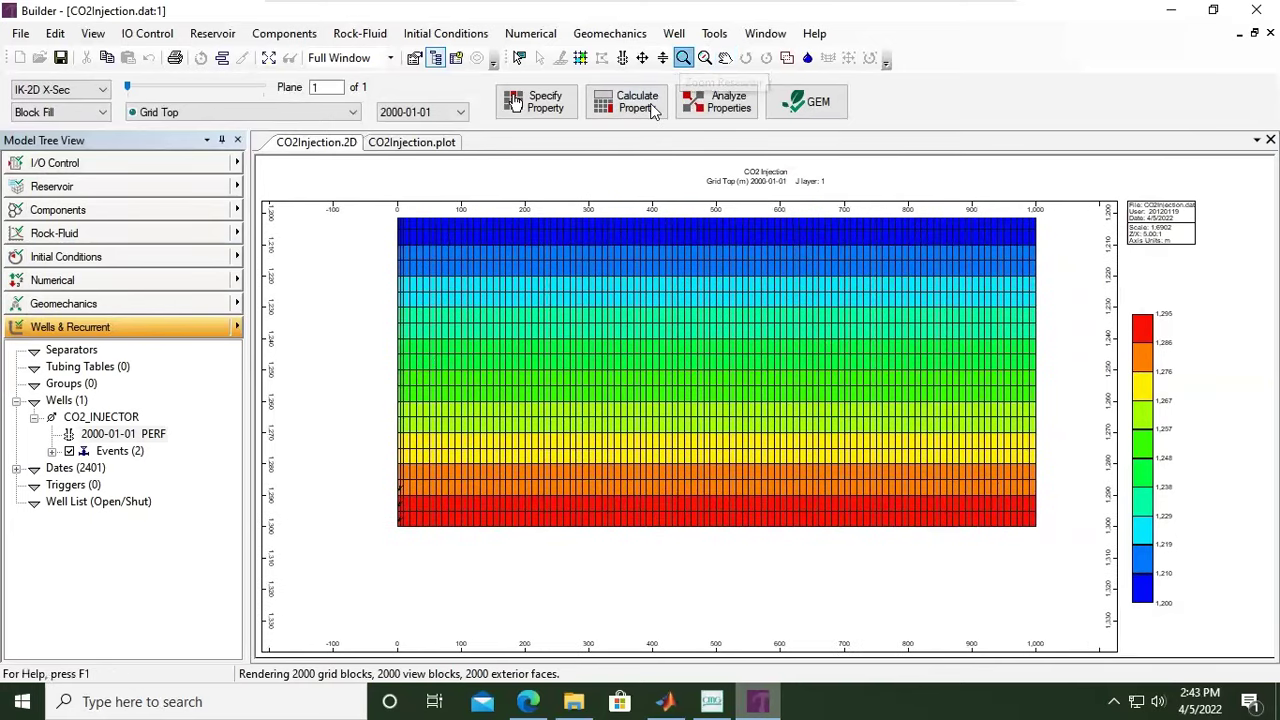
pyautogui.moveTo(380, 437); pyautogui.dragTo(450, 562)
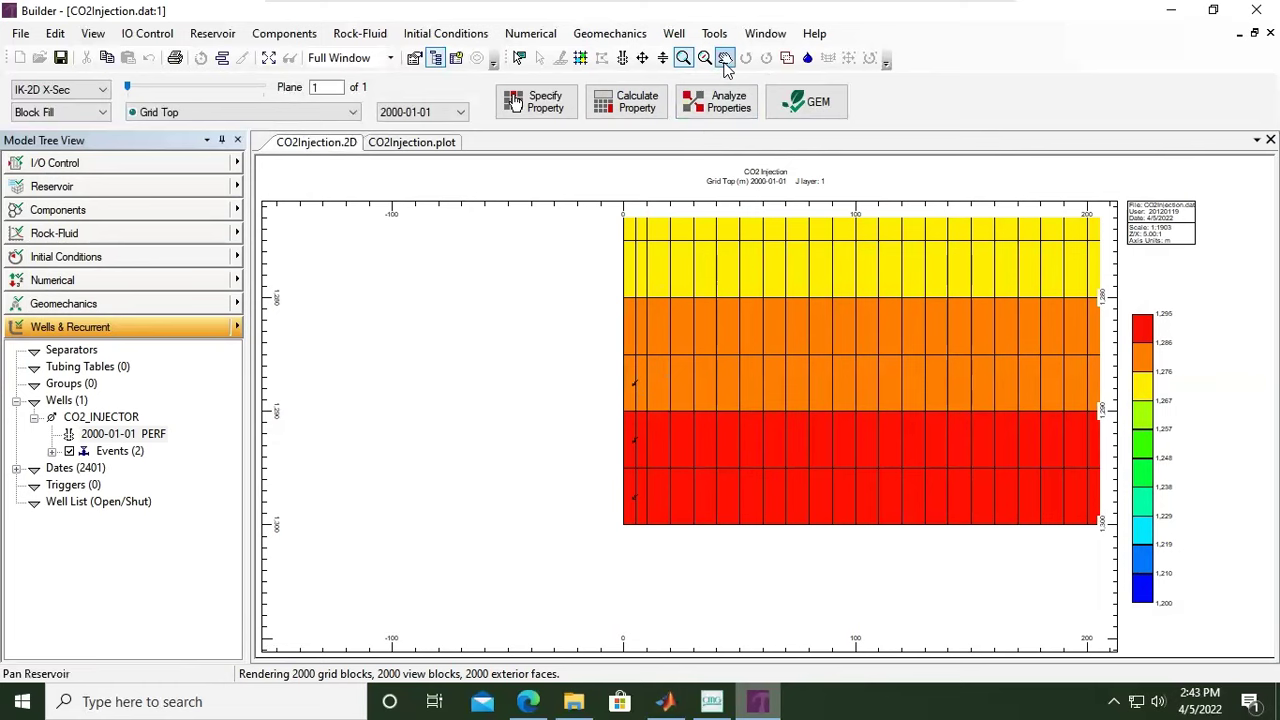
pyautogui.click(706, 62)
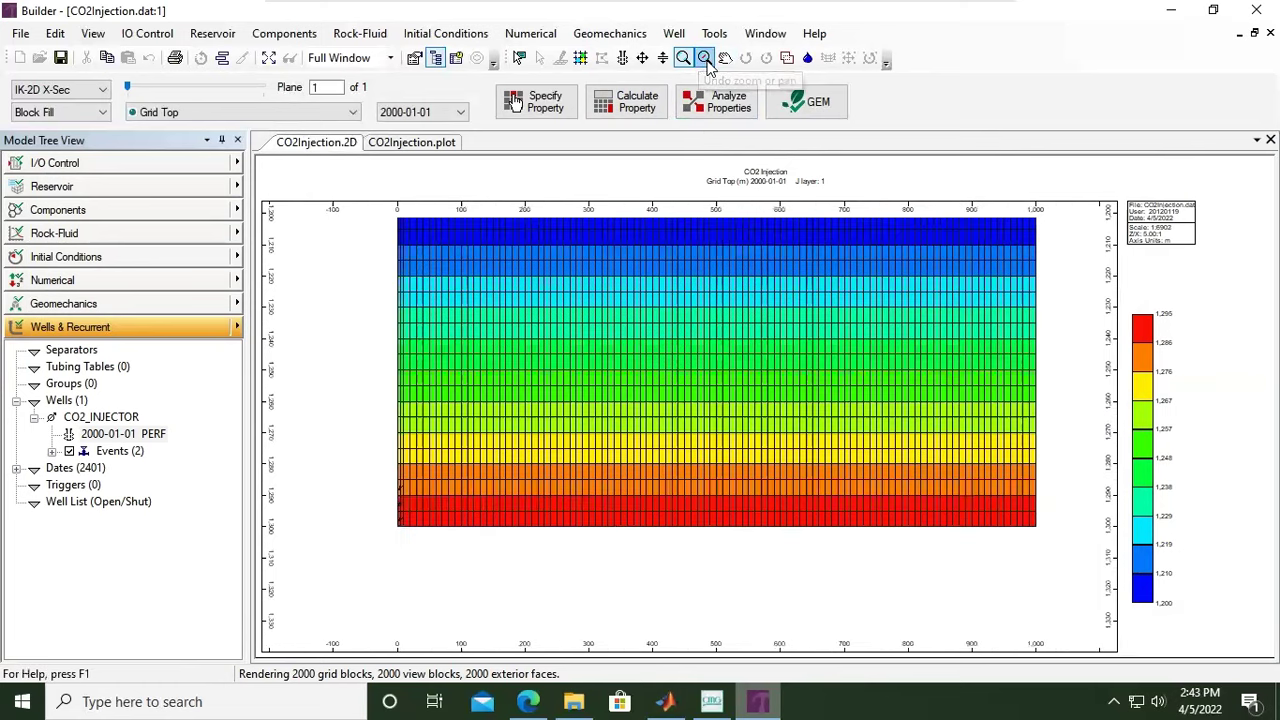
pyautogui.click(84, 91)
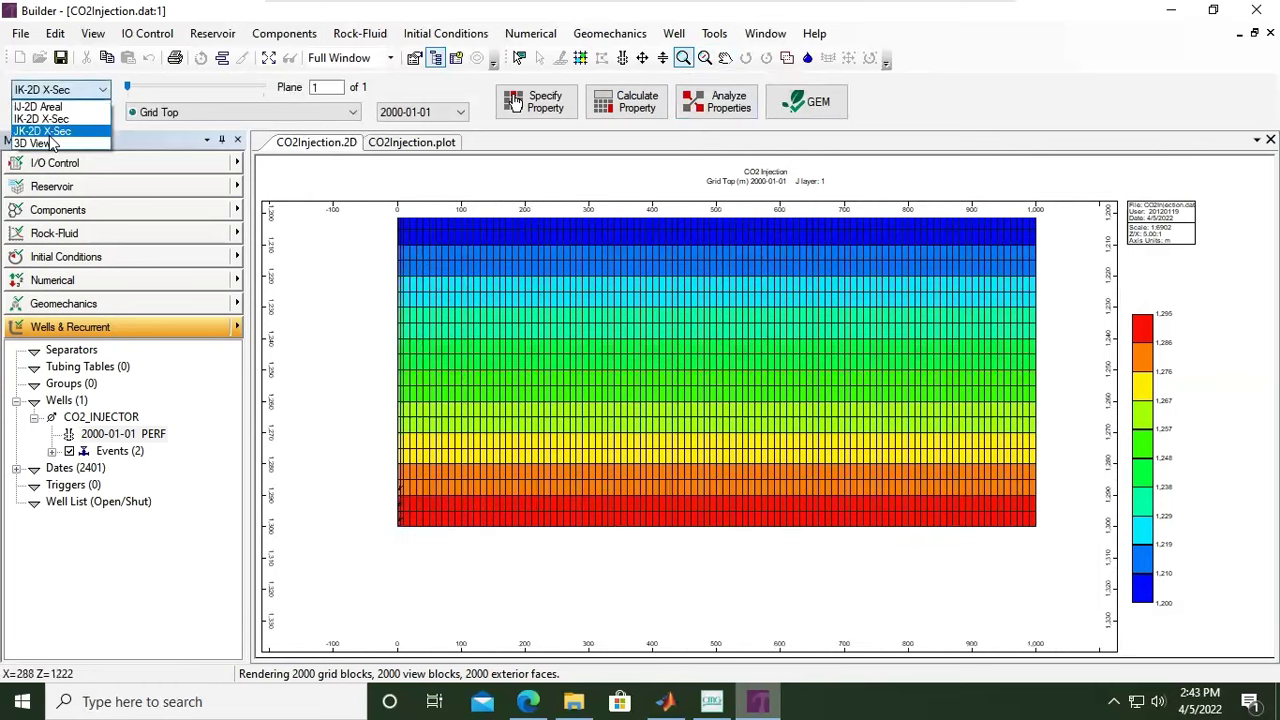
pyautogui.click(35, 143)
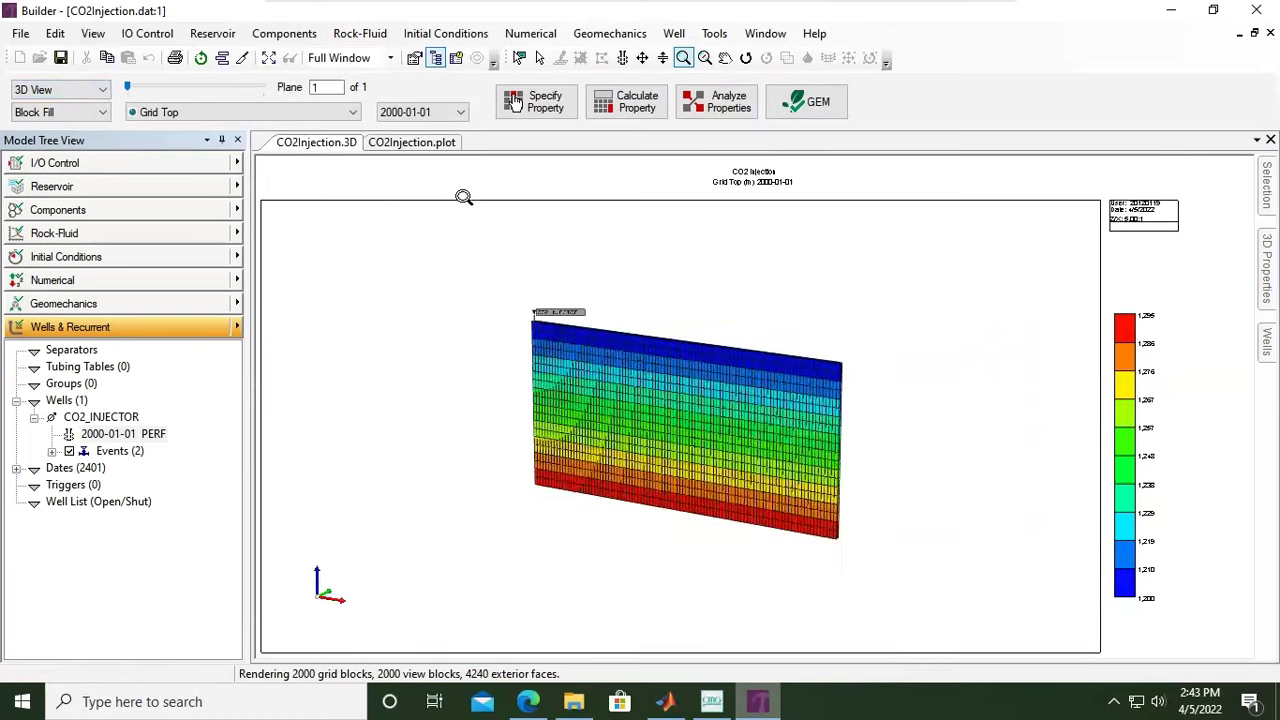
pyautogui.scroll(5, 434, 200)
pyautogui.scroll(1, 433, 203)
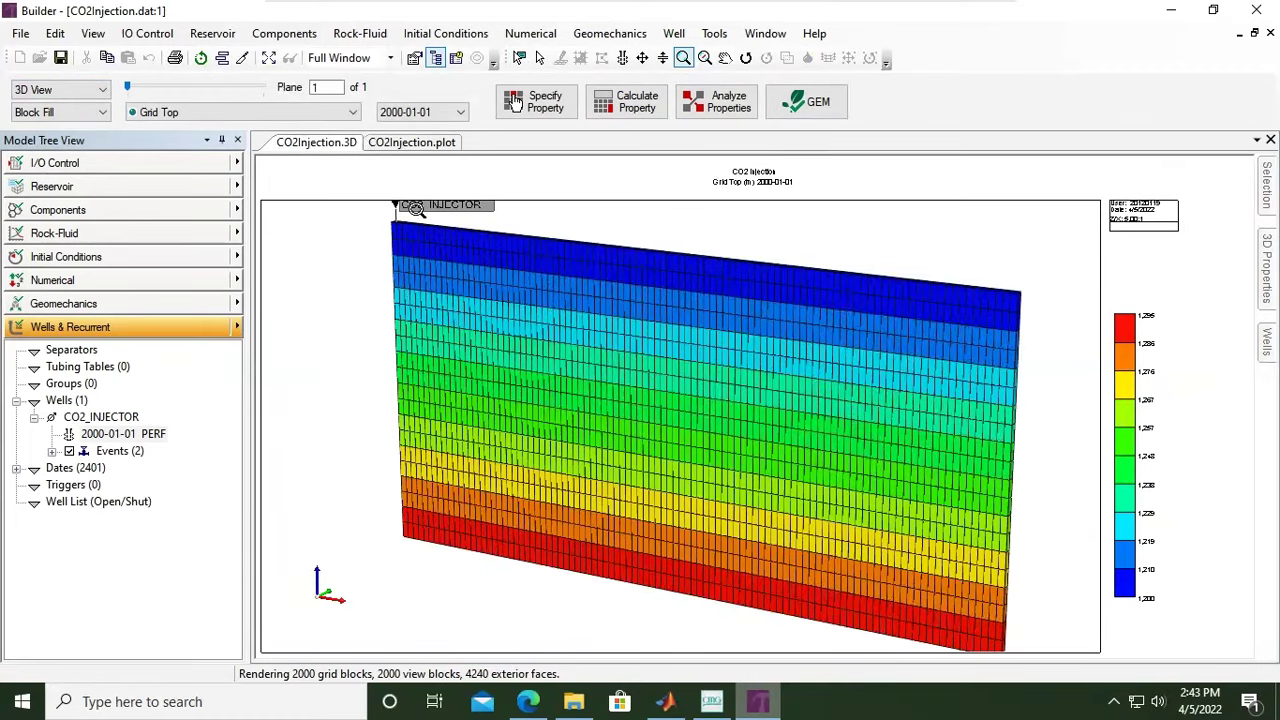
pyautogui.click(745, 58)
pyautogui.moveTo(589, 334); pyautogui.dragTo(440, 520)
pyautogui.scroll(5, 442, 524)
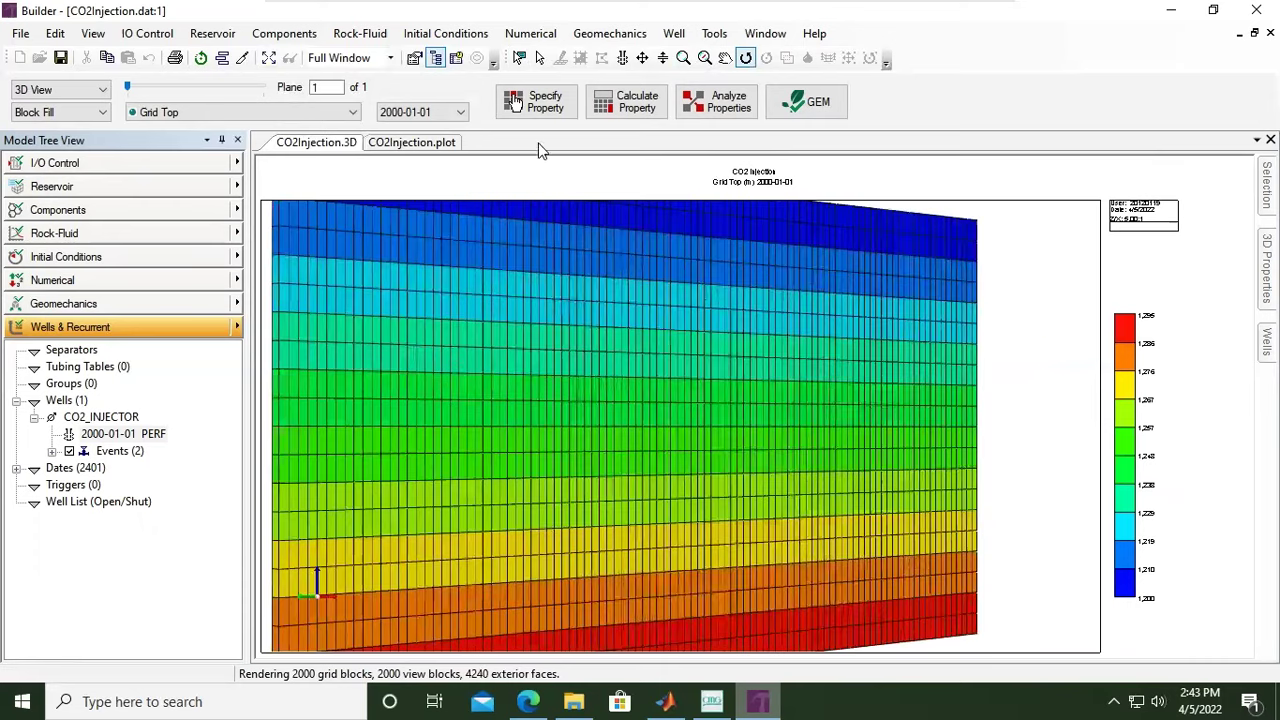
pyautogui.click(725, 57)
pyautogui.moveTo(434, 423); pyautogui.dragTo(537, 388)
pyautogui.scroll(-3, 343, 523)
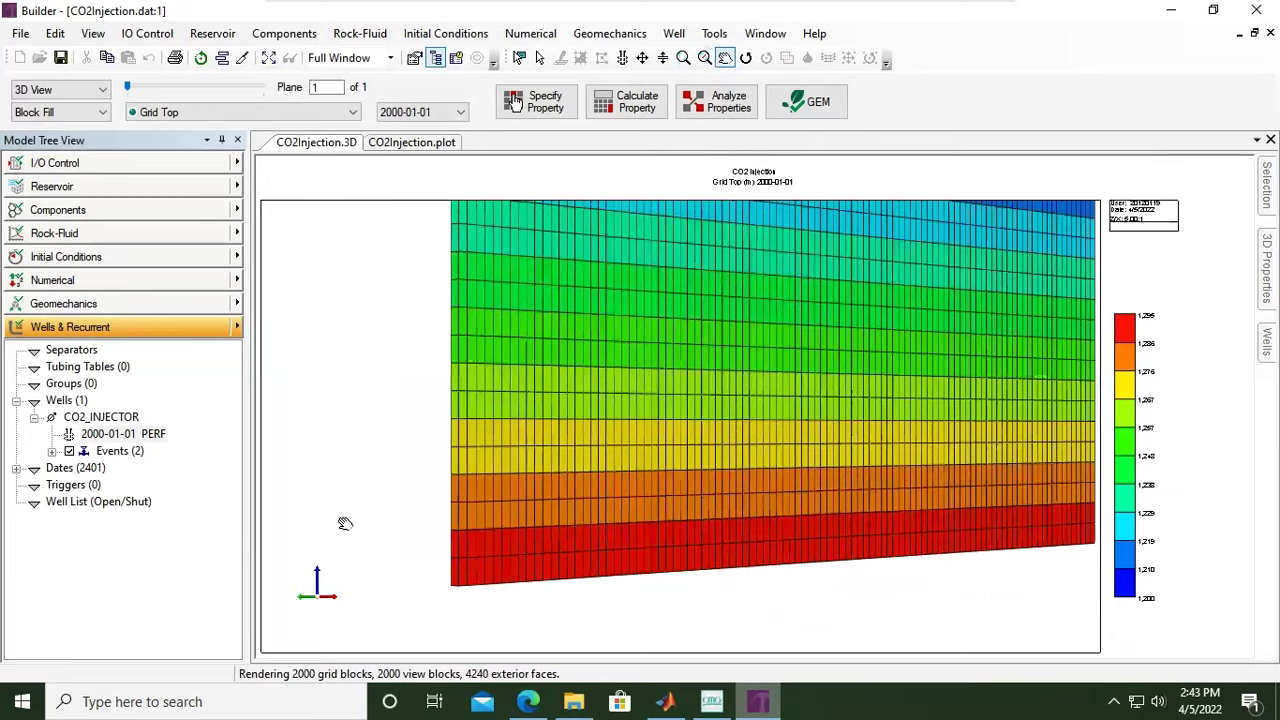
pyautogui.moveTo(344, 524); pyautogui.dragTo(403, 484)
pyautogui.click(62, 90)
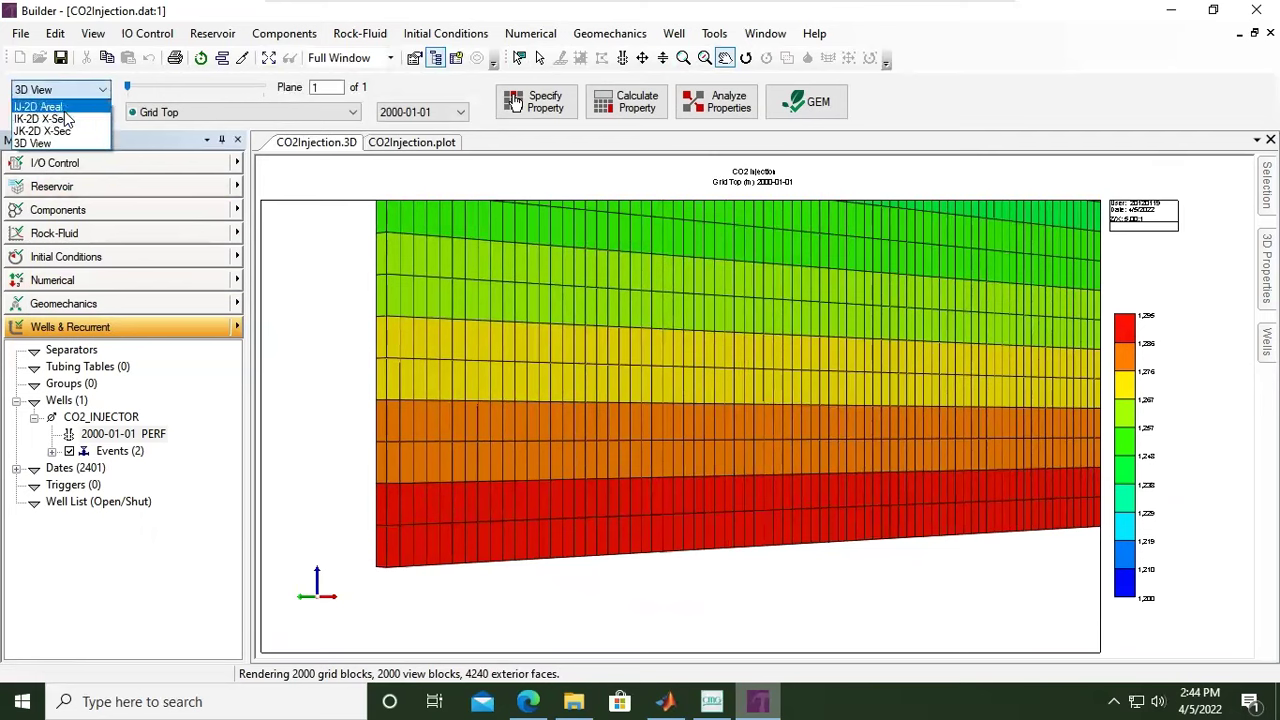
pyautogui.click(60, 119)
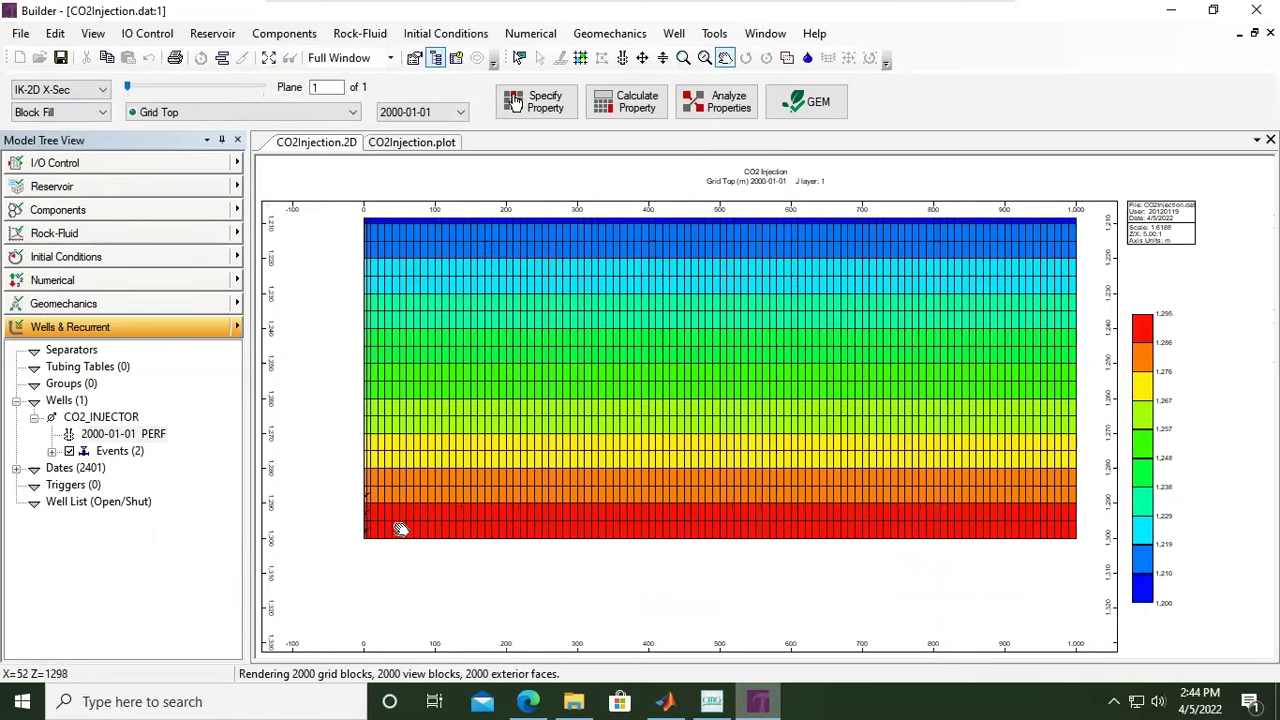
# - Switch the displayed grid property from Grid Top to Porosity, showing a uniform 0.1
pyautogui.click(190, 113)
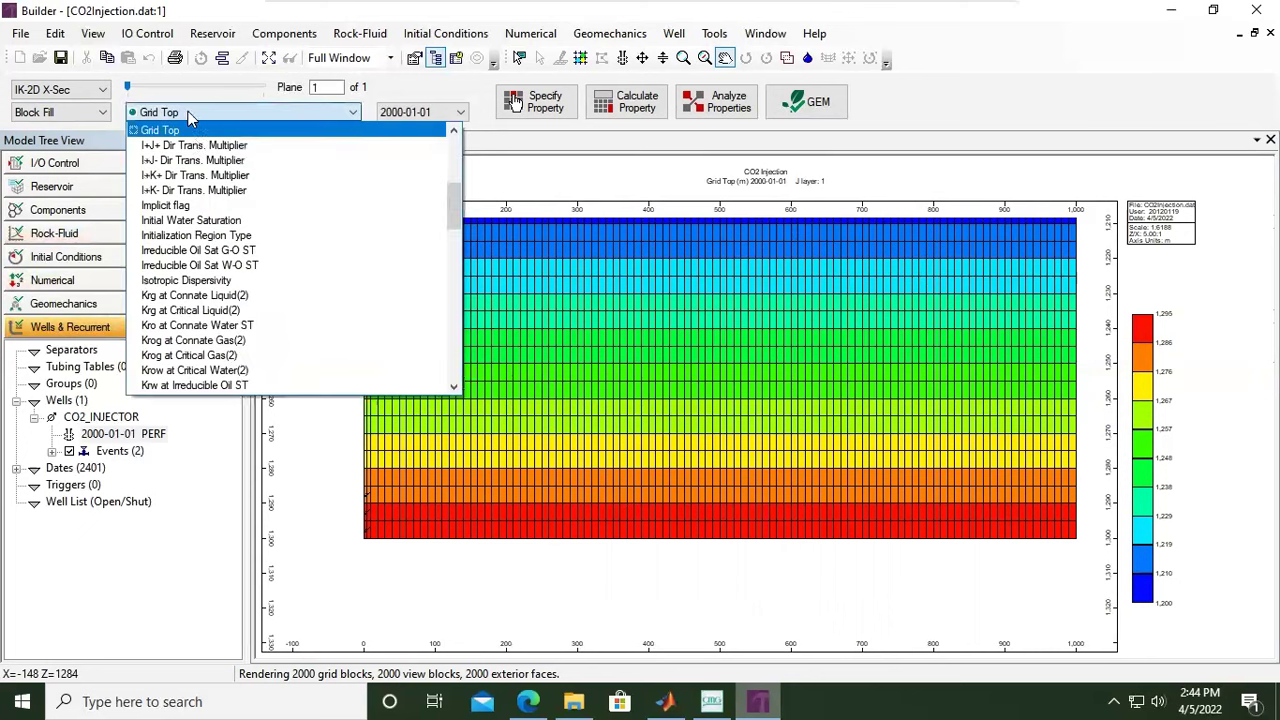
pyautogui.scroll(6, 200, 237)
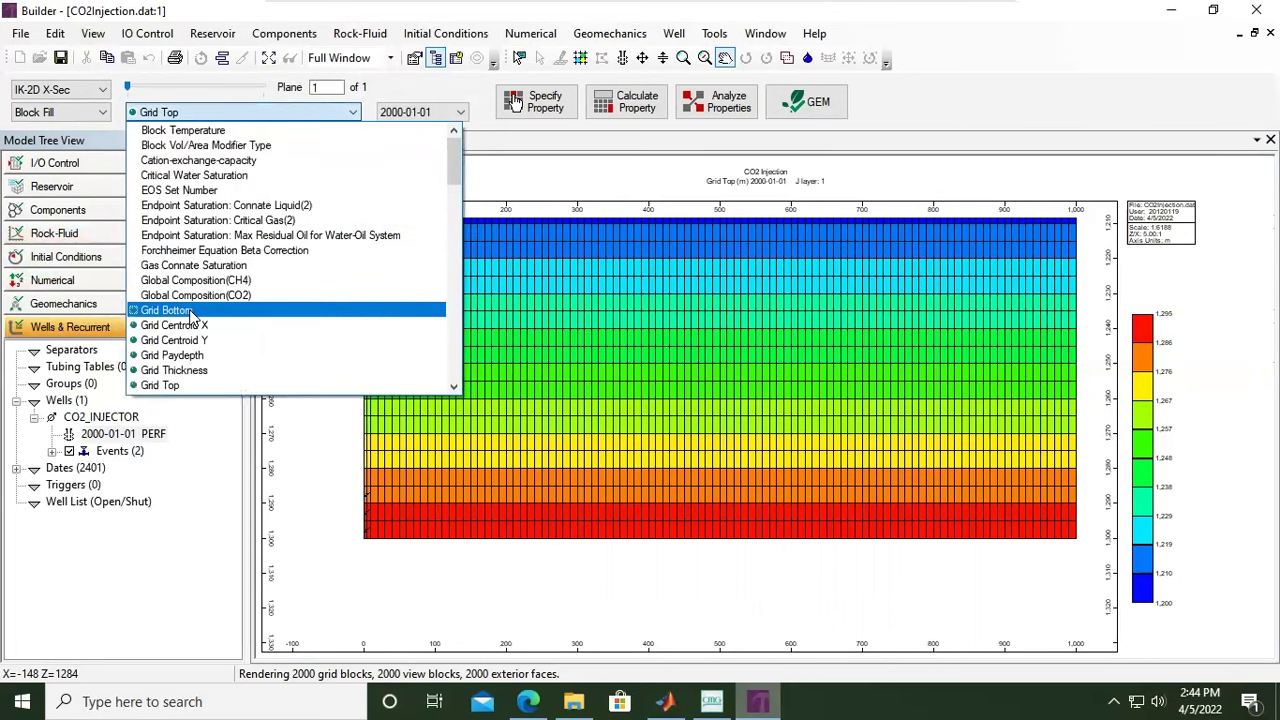
pyautogui.scroll(-15, 193, 316)
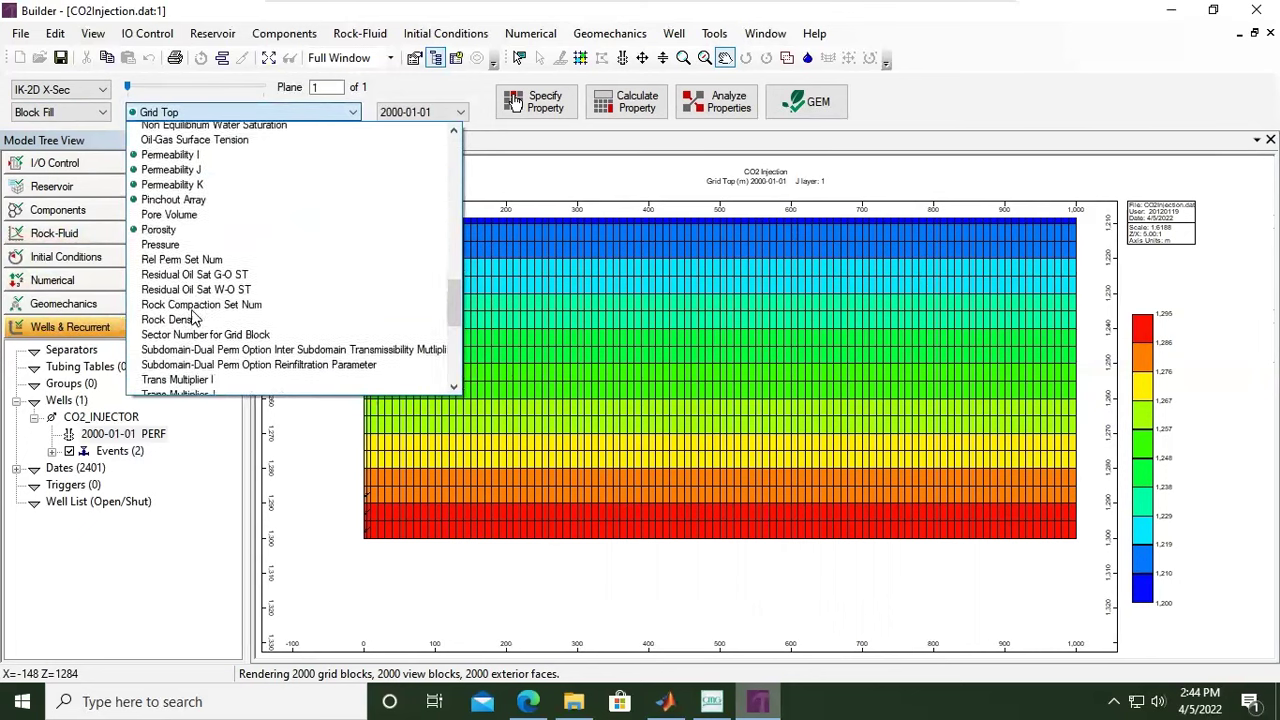
pyautogui.scroll(6, 195, 318)
pyautogui.click(195, 320)
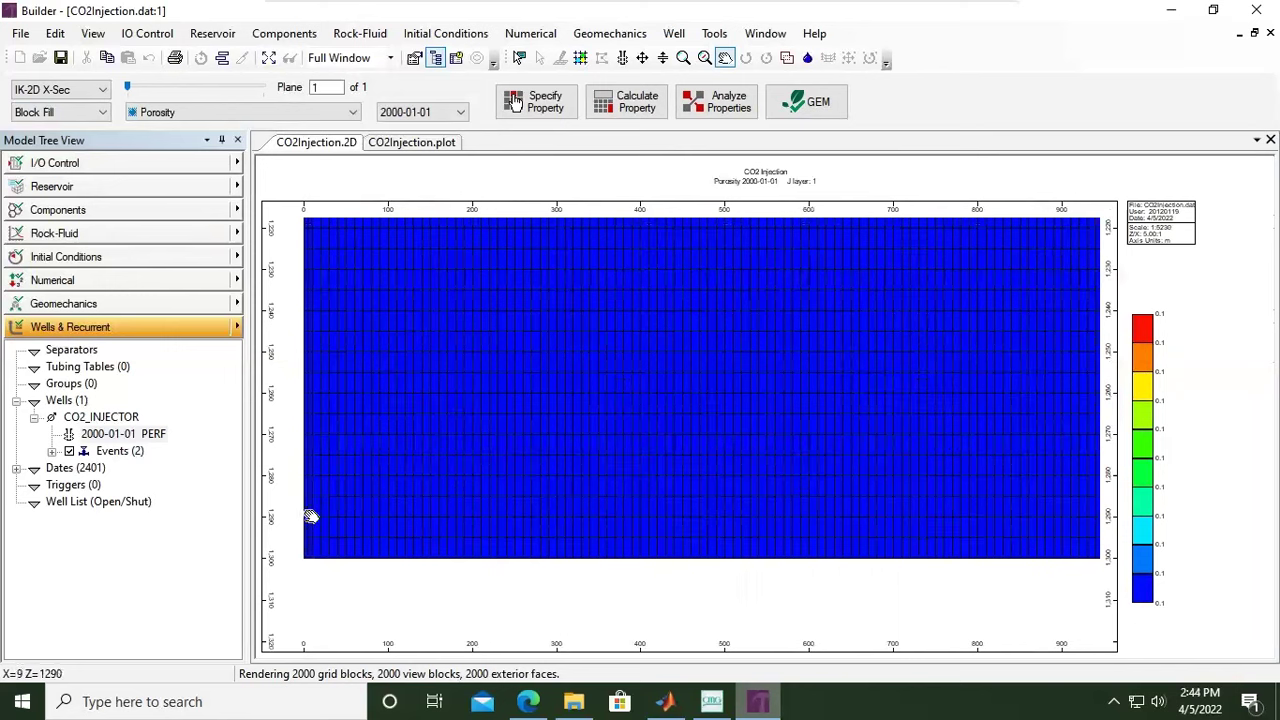
# - Create a 2001-01-01 event for CO2_INJECTOR with well status SHUTIN and apply it
pyautogui.doubleClick(105, 419)
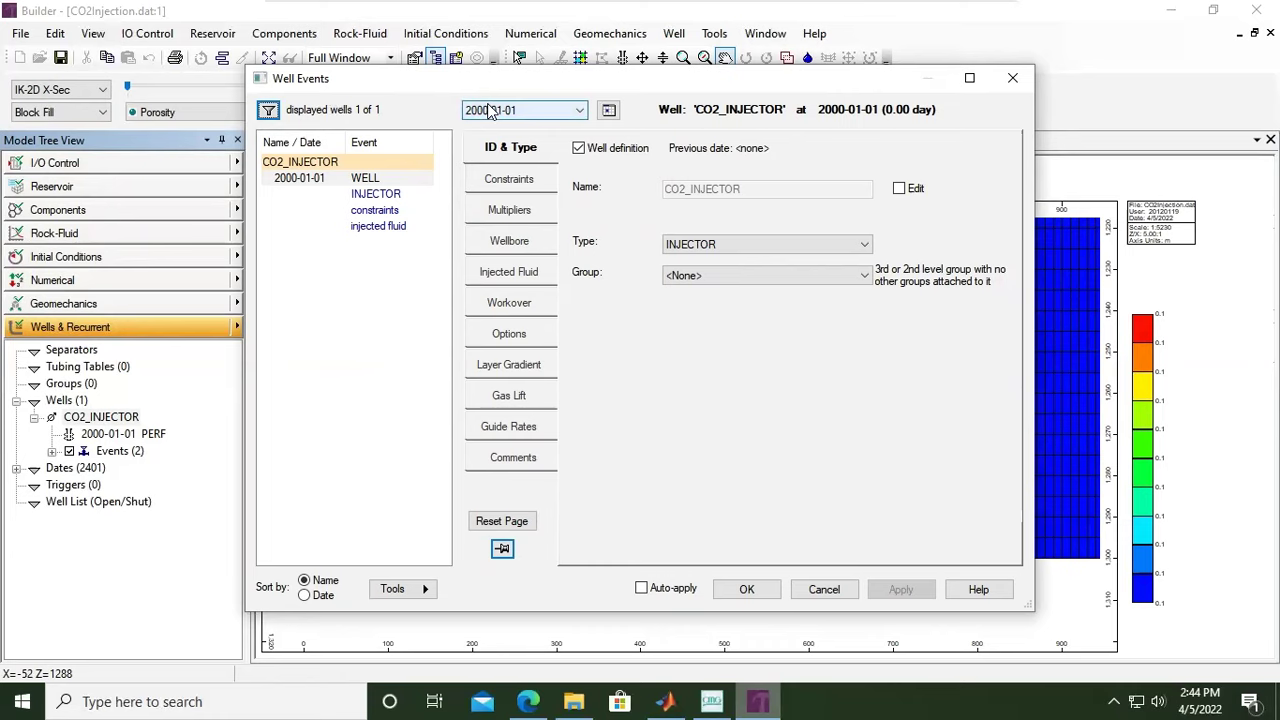
pyautogui.click(579, 110)
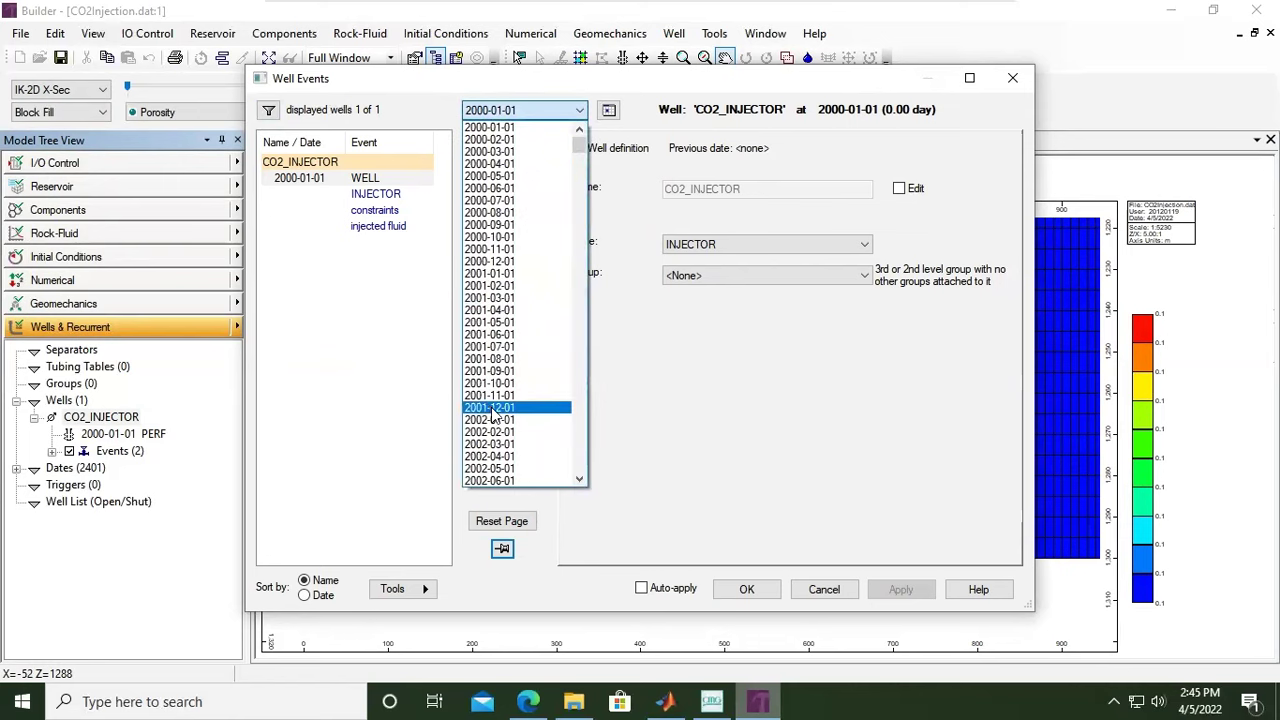
pyautogui.click(508, 276)
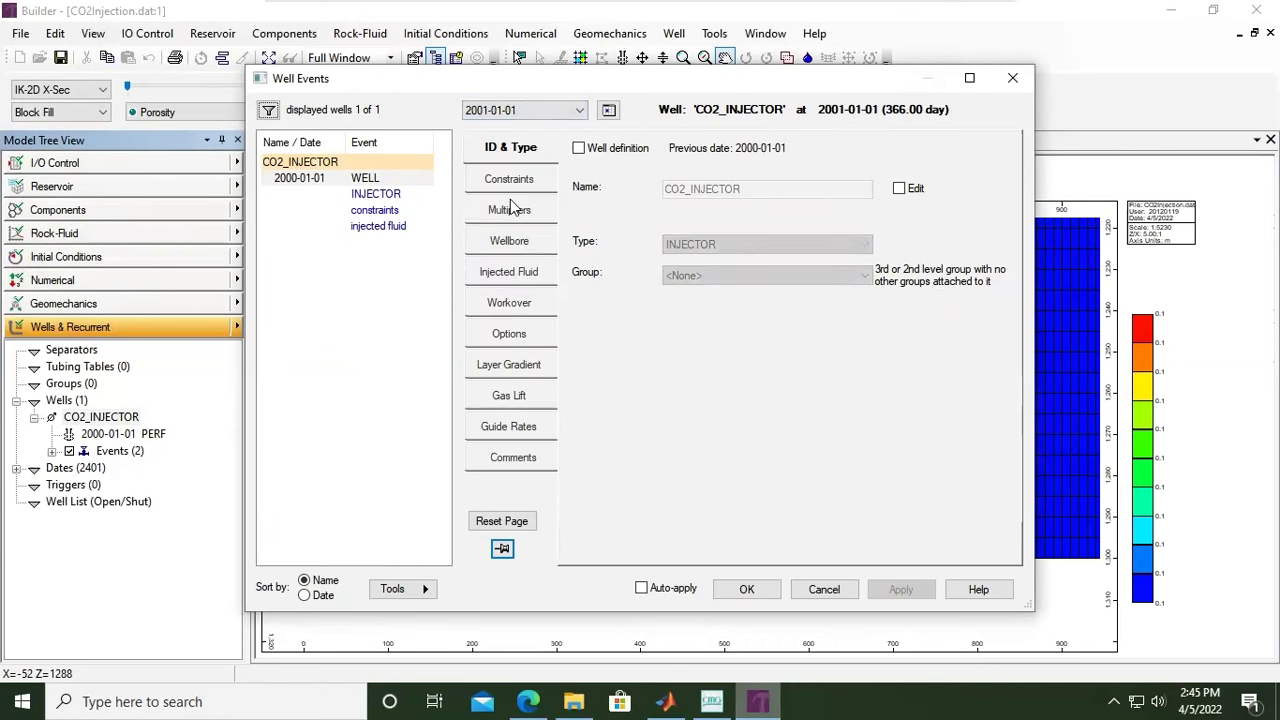
pyautogui.click(510, 334)
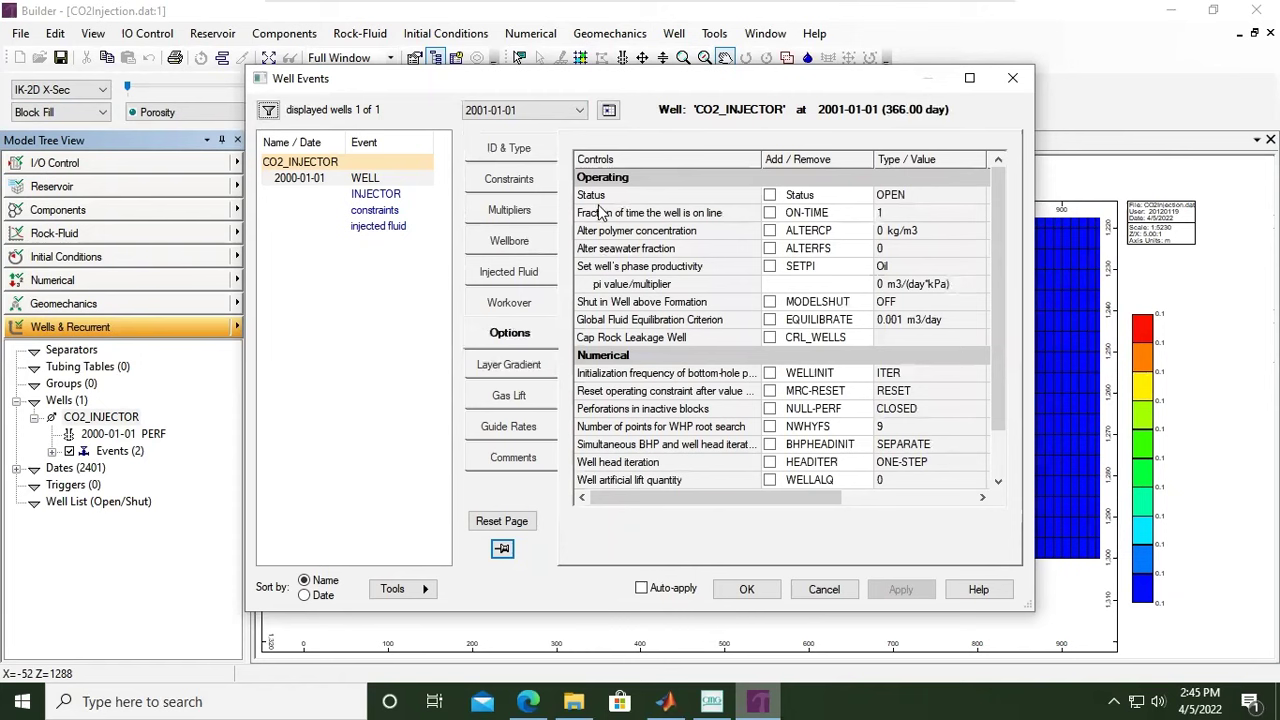
pyautogui.click(769, 195)
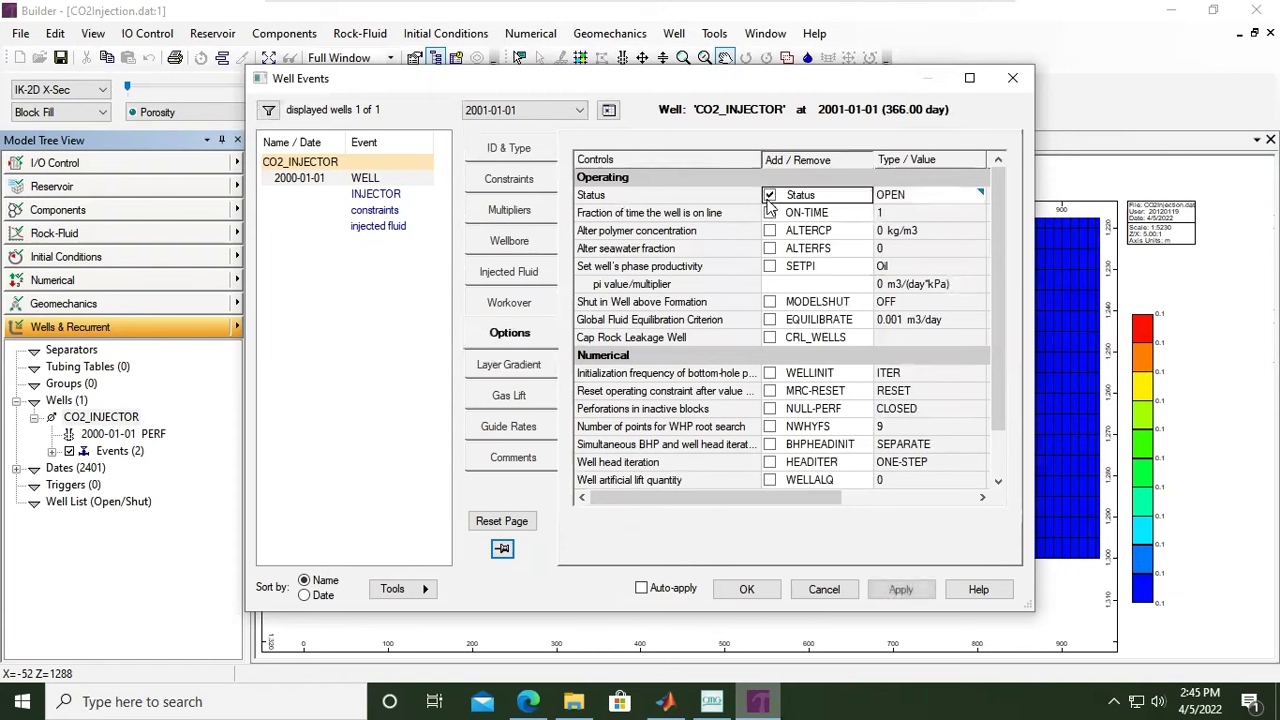
pyautogui.click(930, 200)
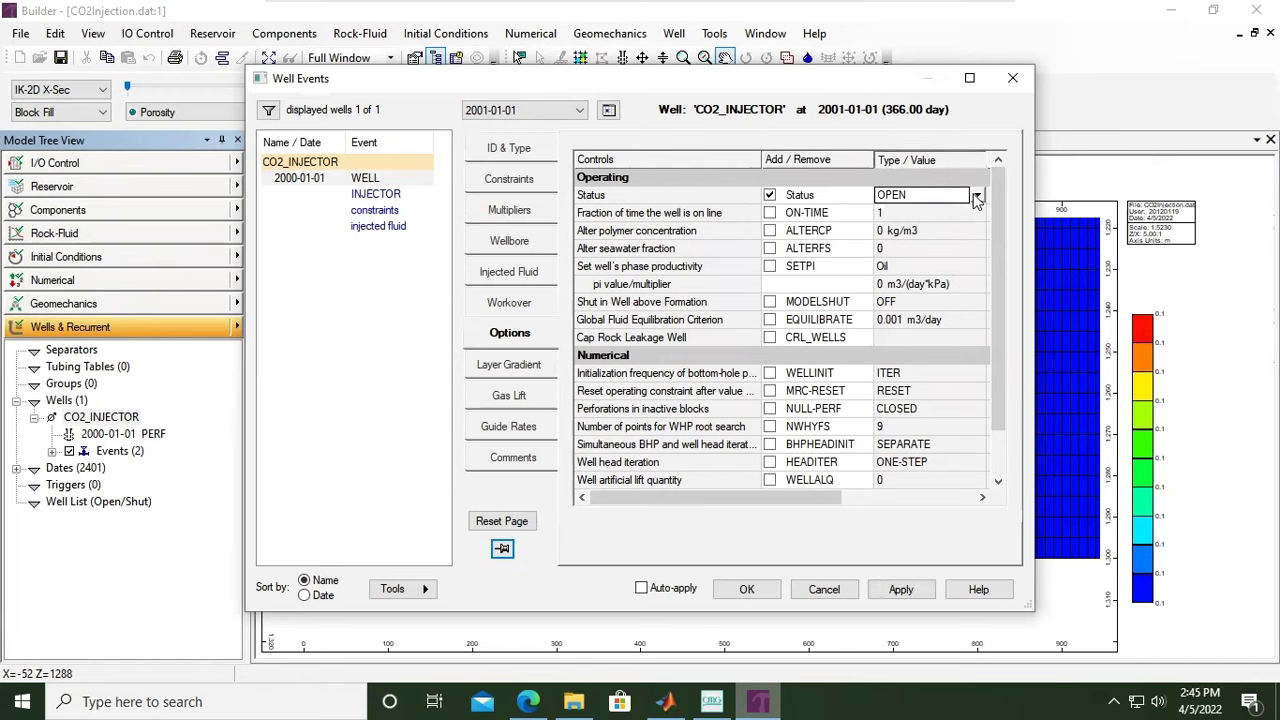
pyautogui.click(977, 196)
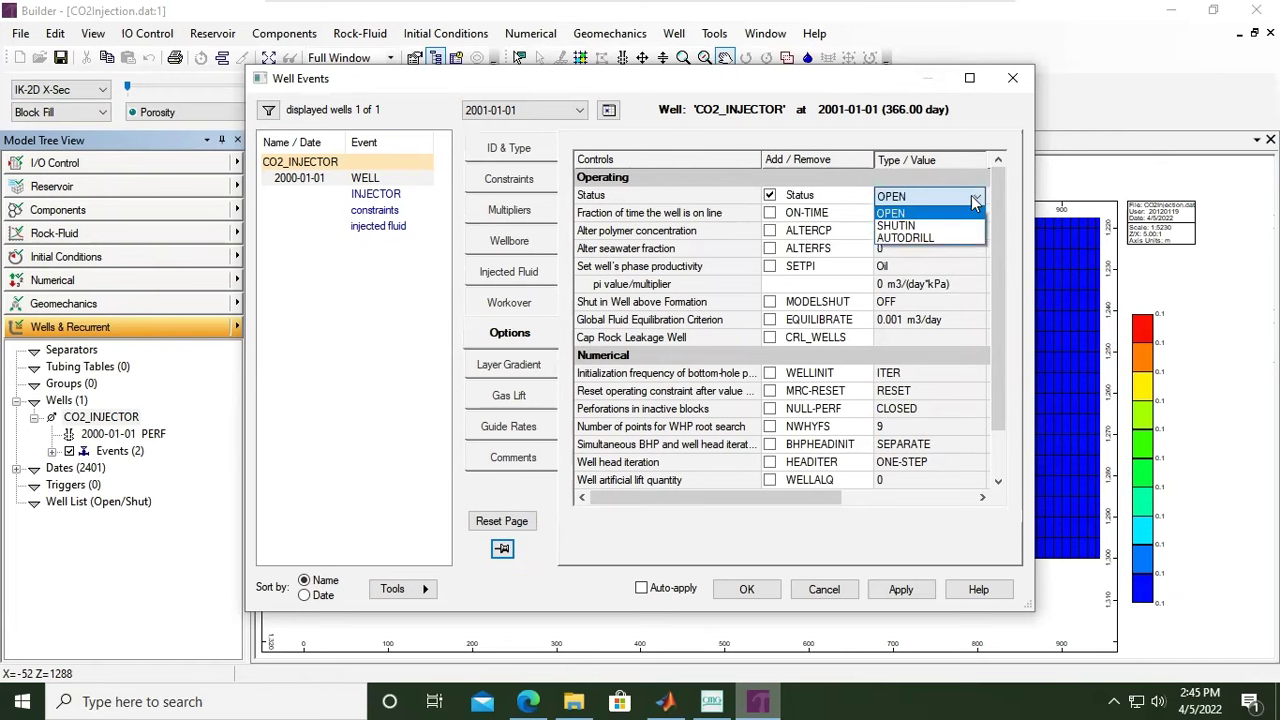
pyautogui.click(928, 226)
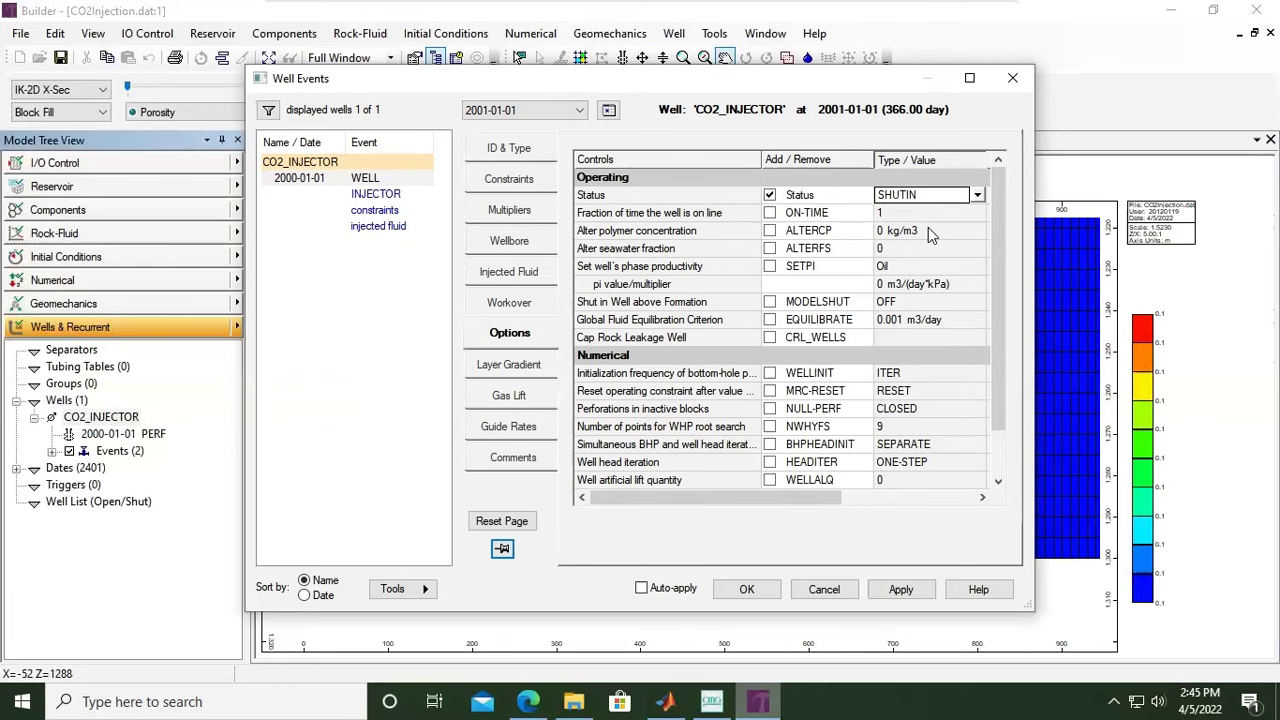
pyautogui.click(901, 590)
# - Accept the Well Events changes and save the model
pyautogui.click(750, 590)
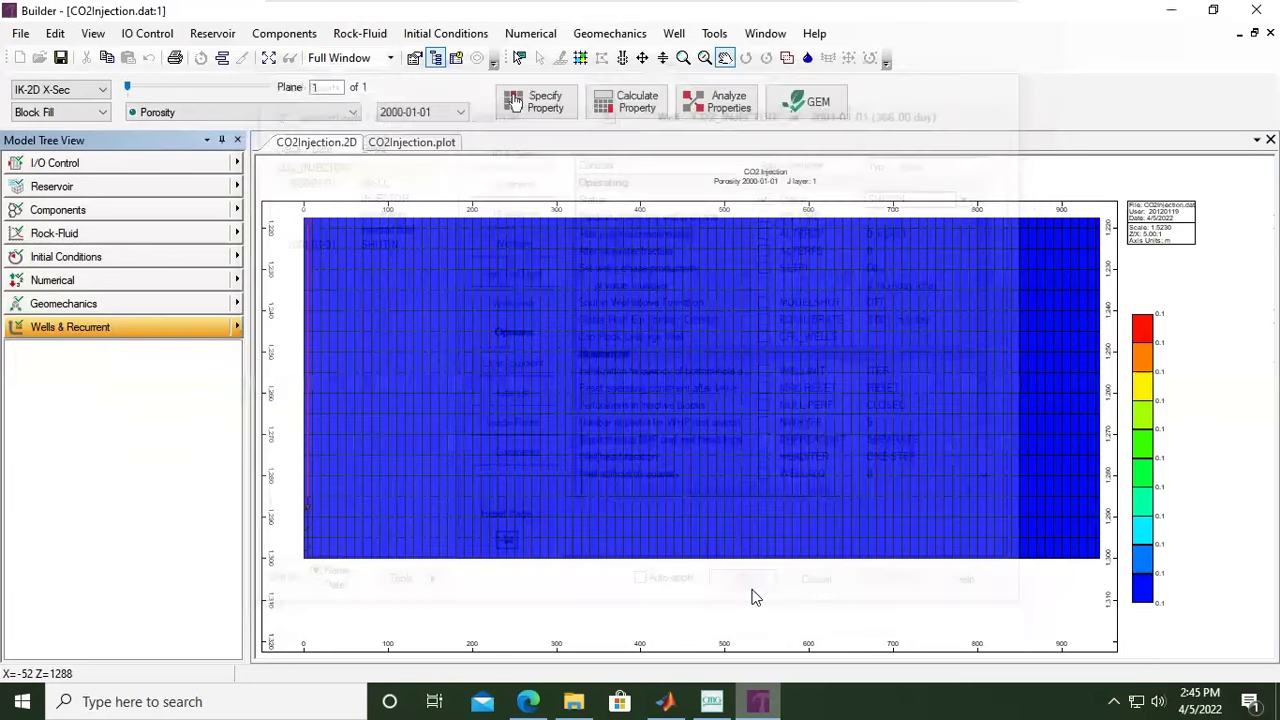
pyautogui.click(60, 58)
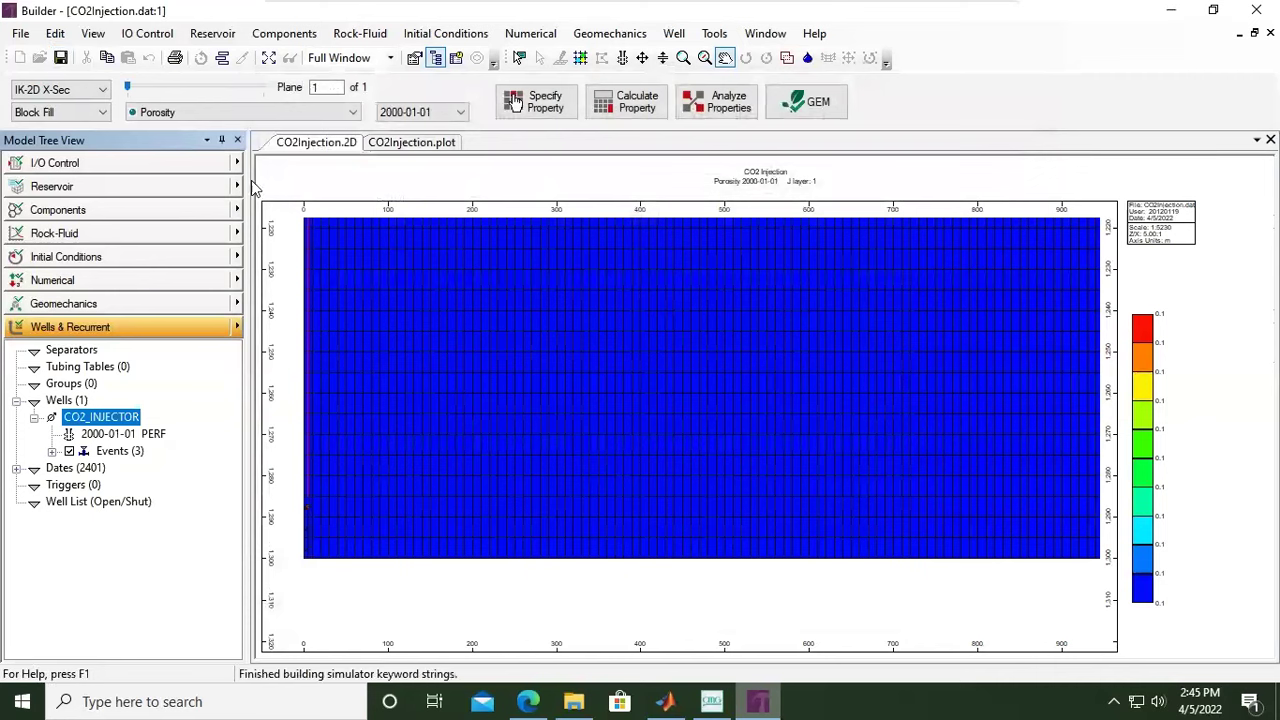